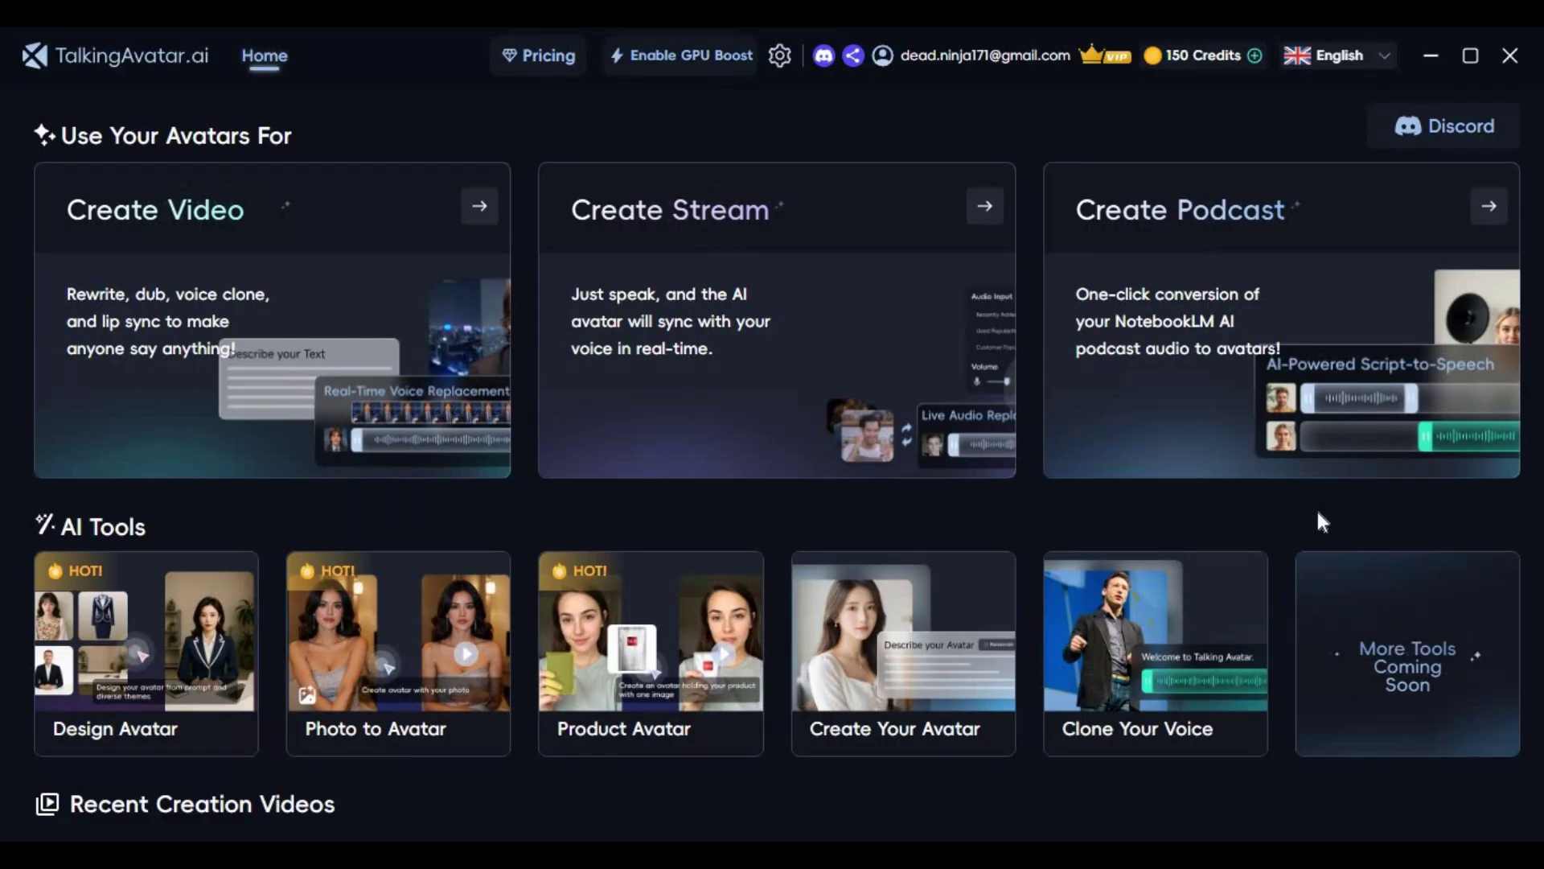
# - Open the Create Video editor, browse its text languages, then switch to the Create Stream workspace
pyautogui.click(278, 306)
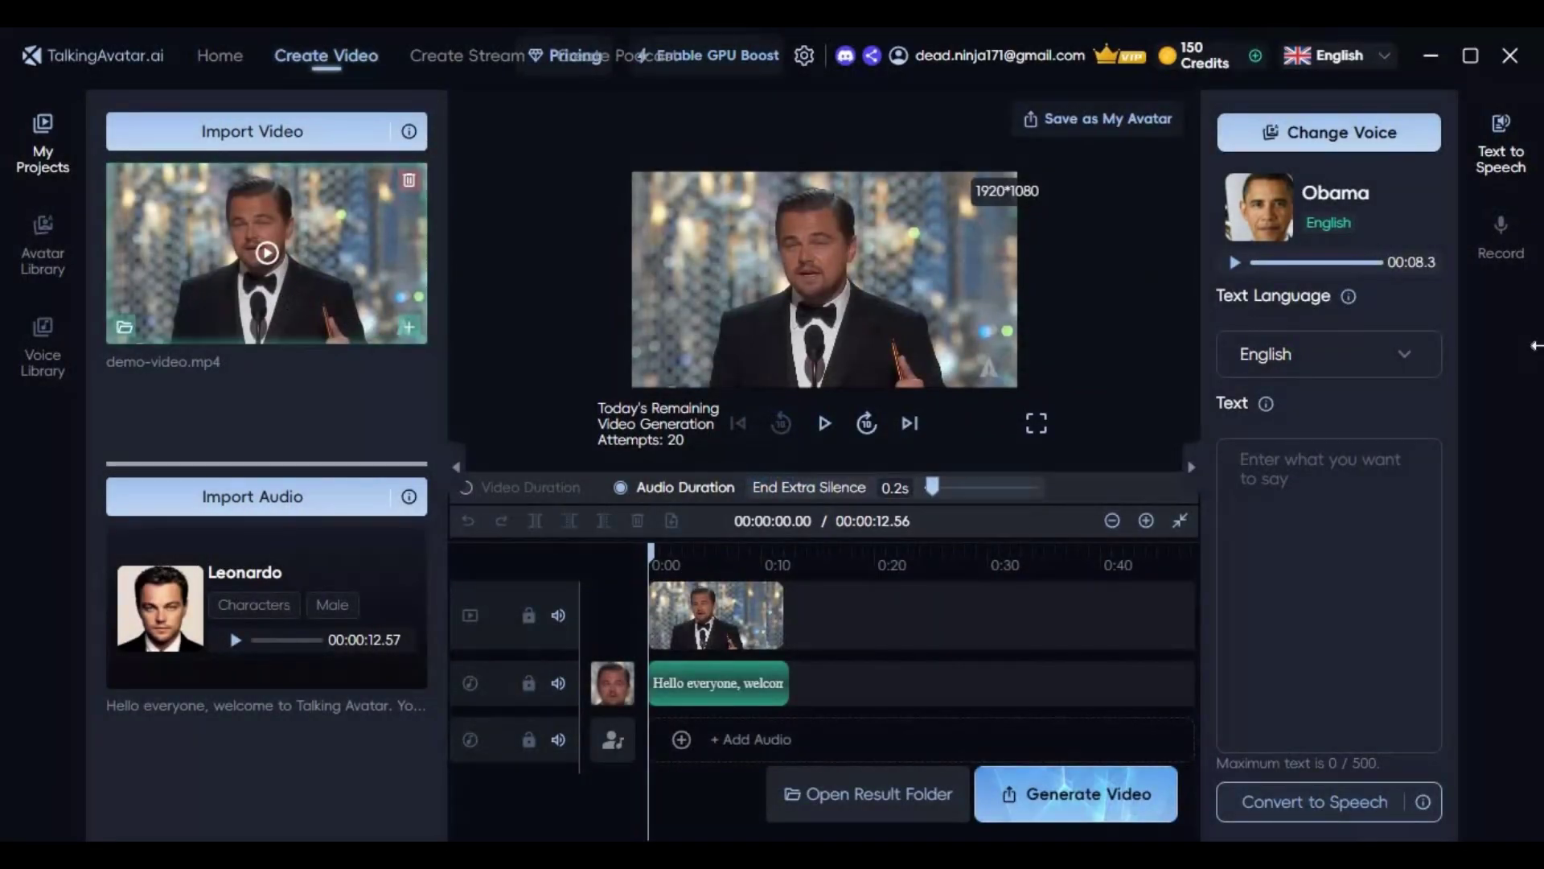
pyautogui.click(1339, 354)
pyautogui.scroll(-3, 1351, 507)
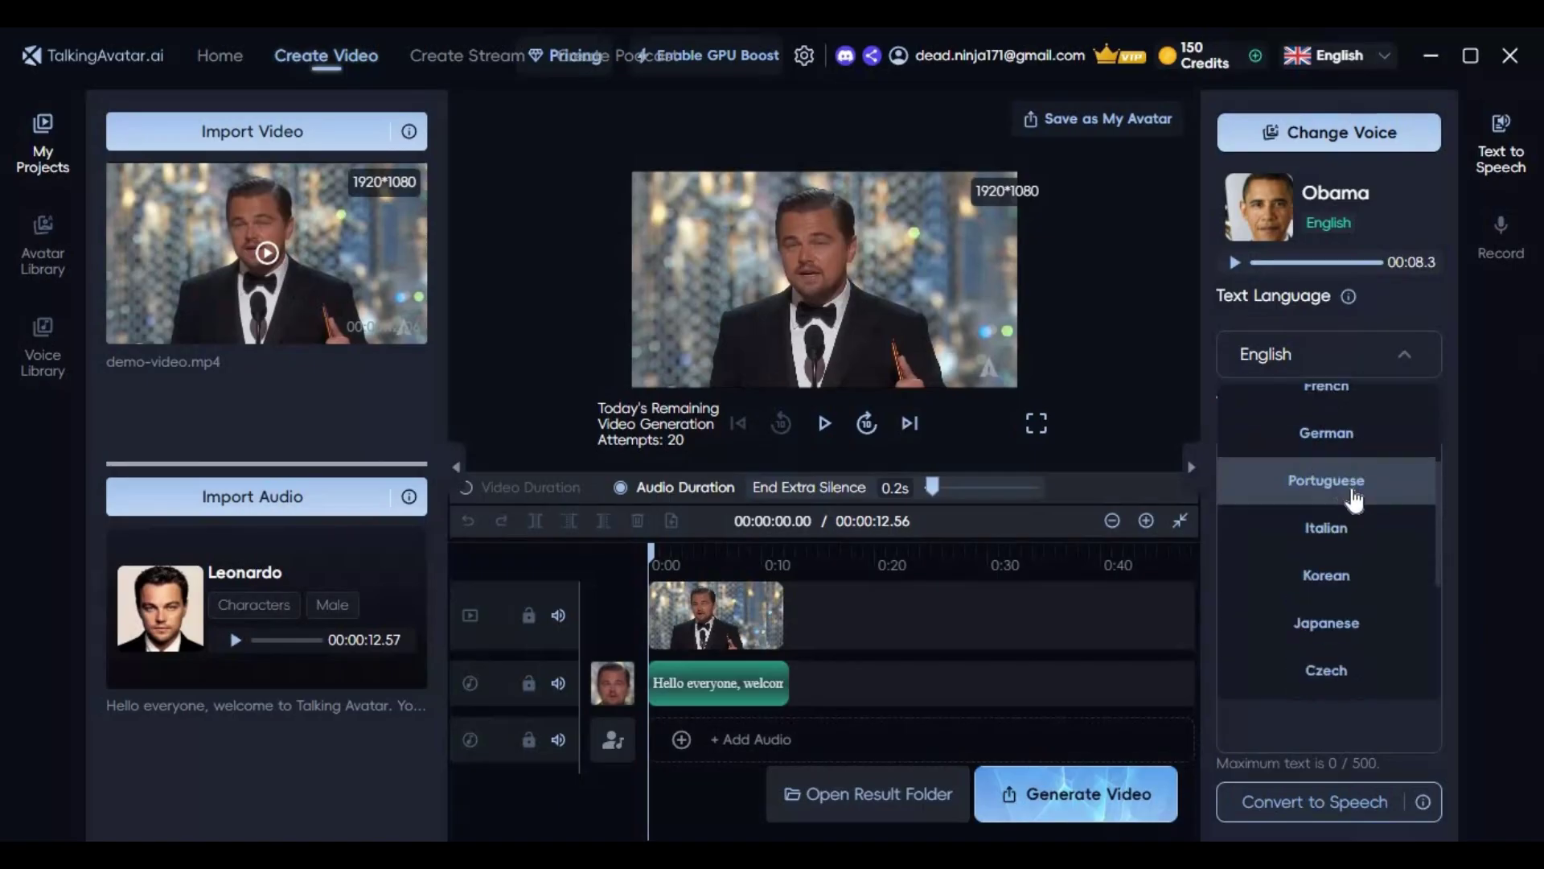
pyautogui.scroll(-3, 1355, 498)
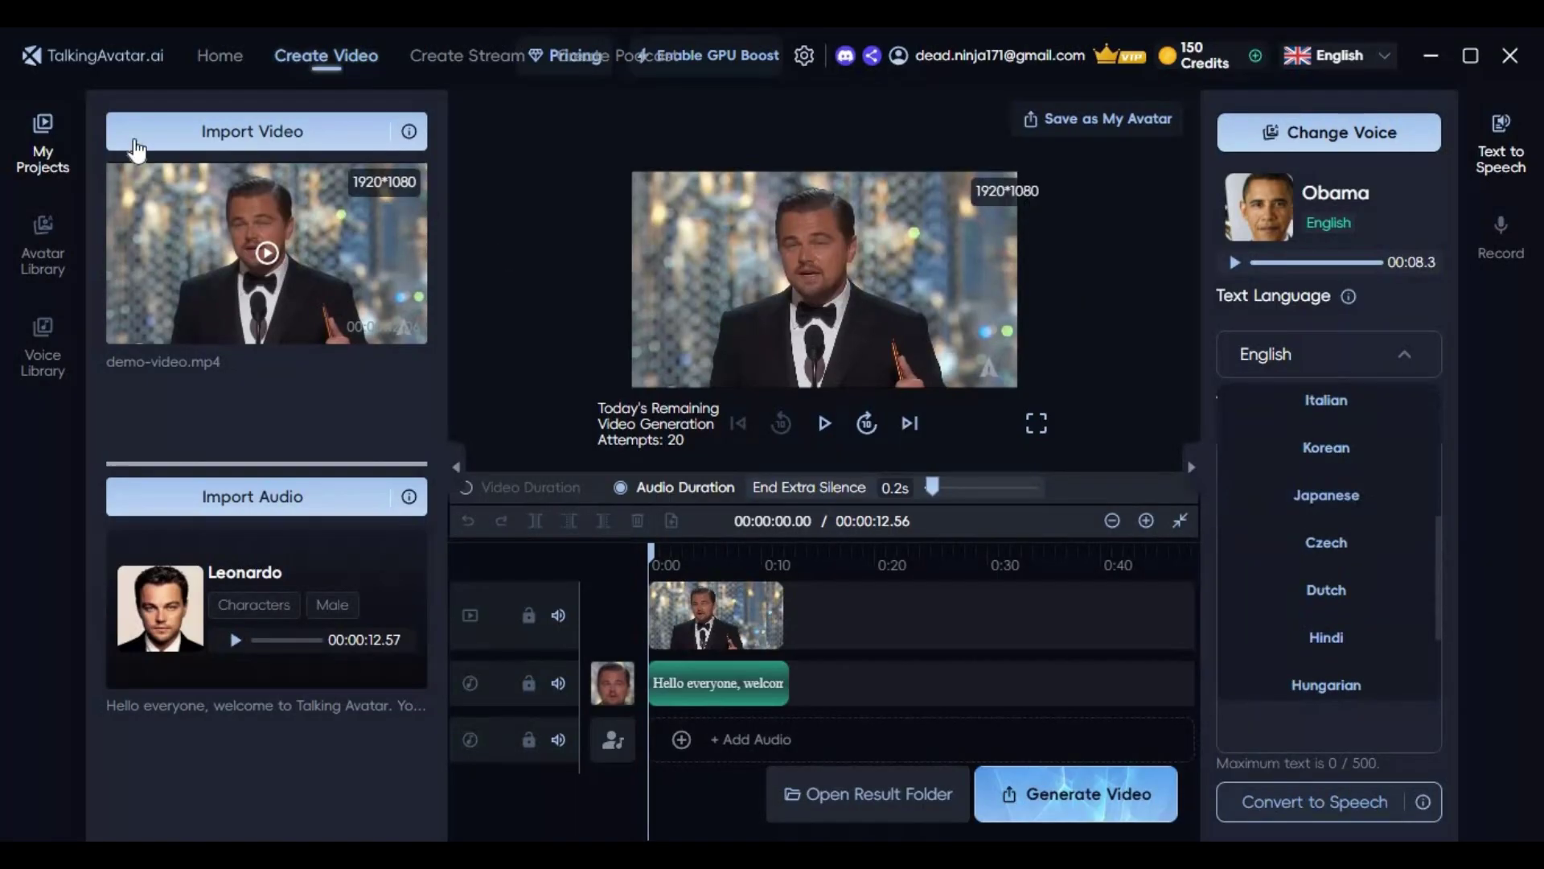
pyautogui.click(465, 56)
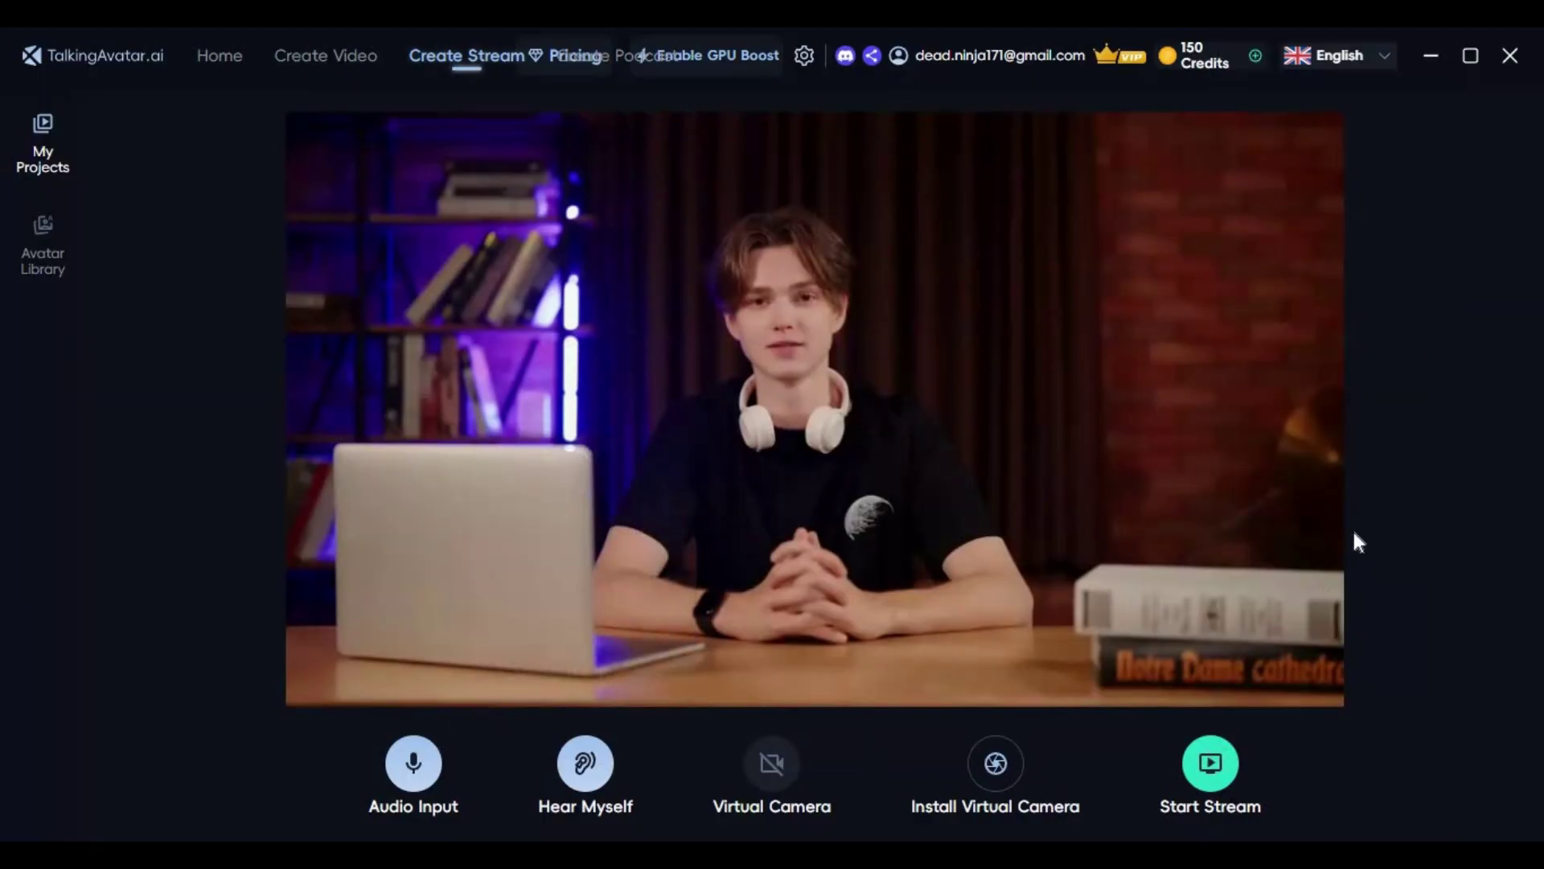
# - Return Home and open the Create Podcast page with its two layout options
pyautogui.click(219, 56)
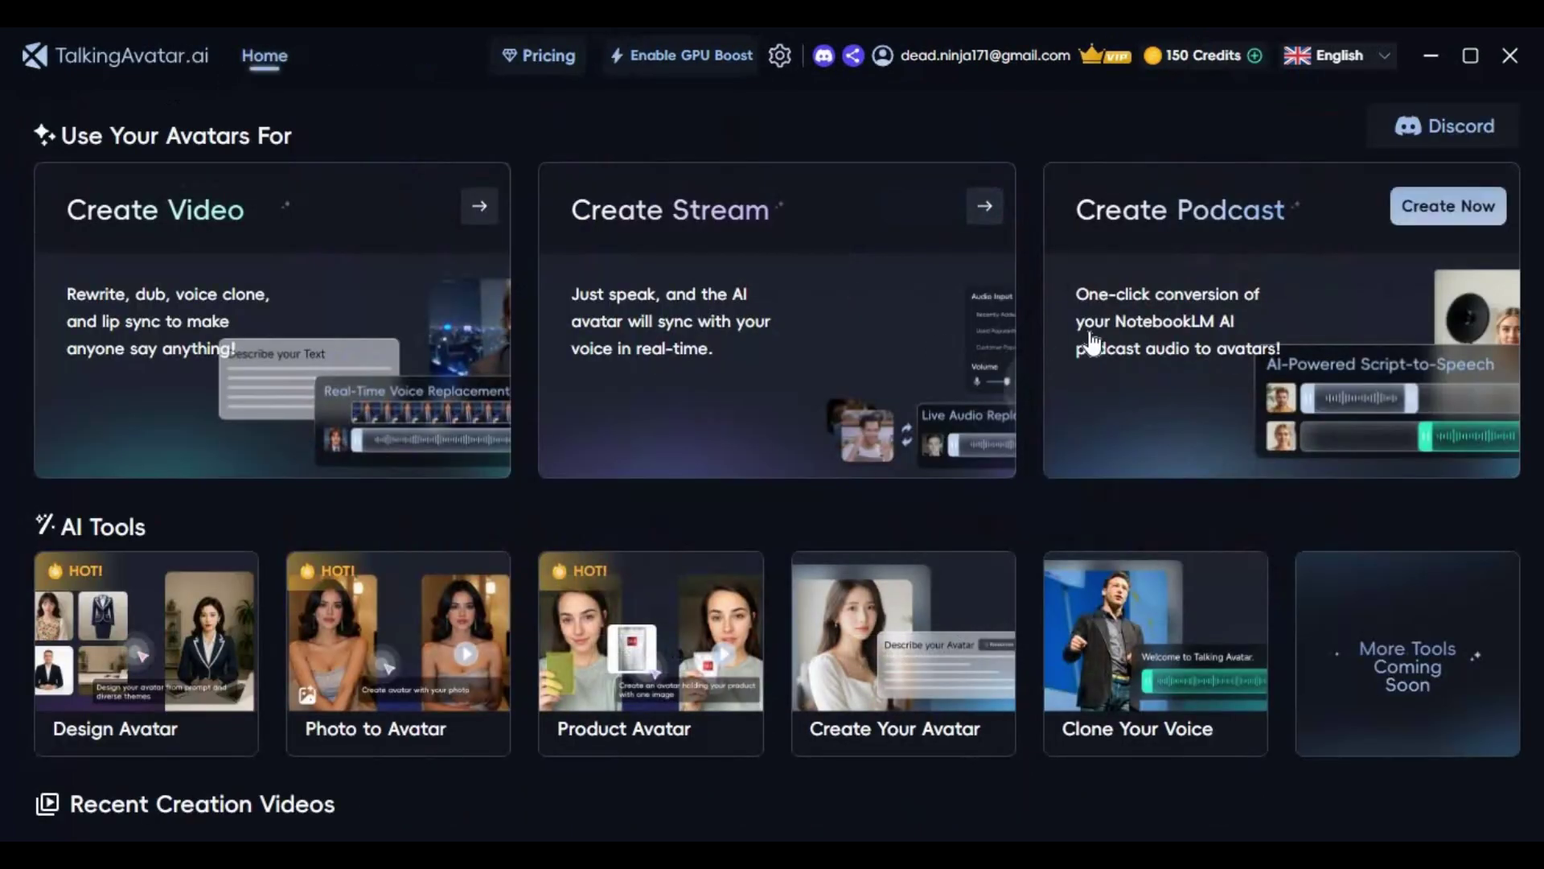
pyautogui.click(1091, 341)
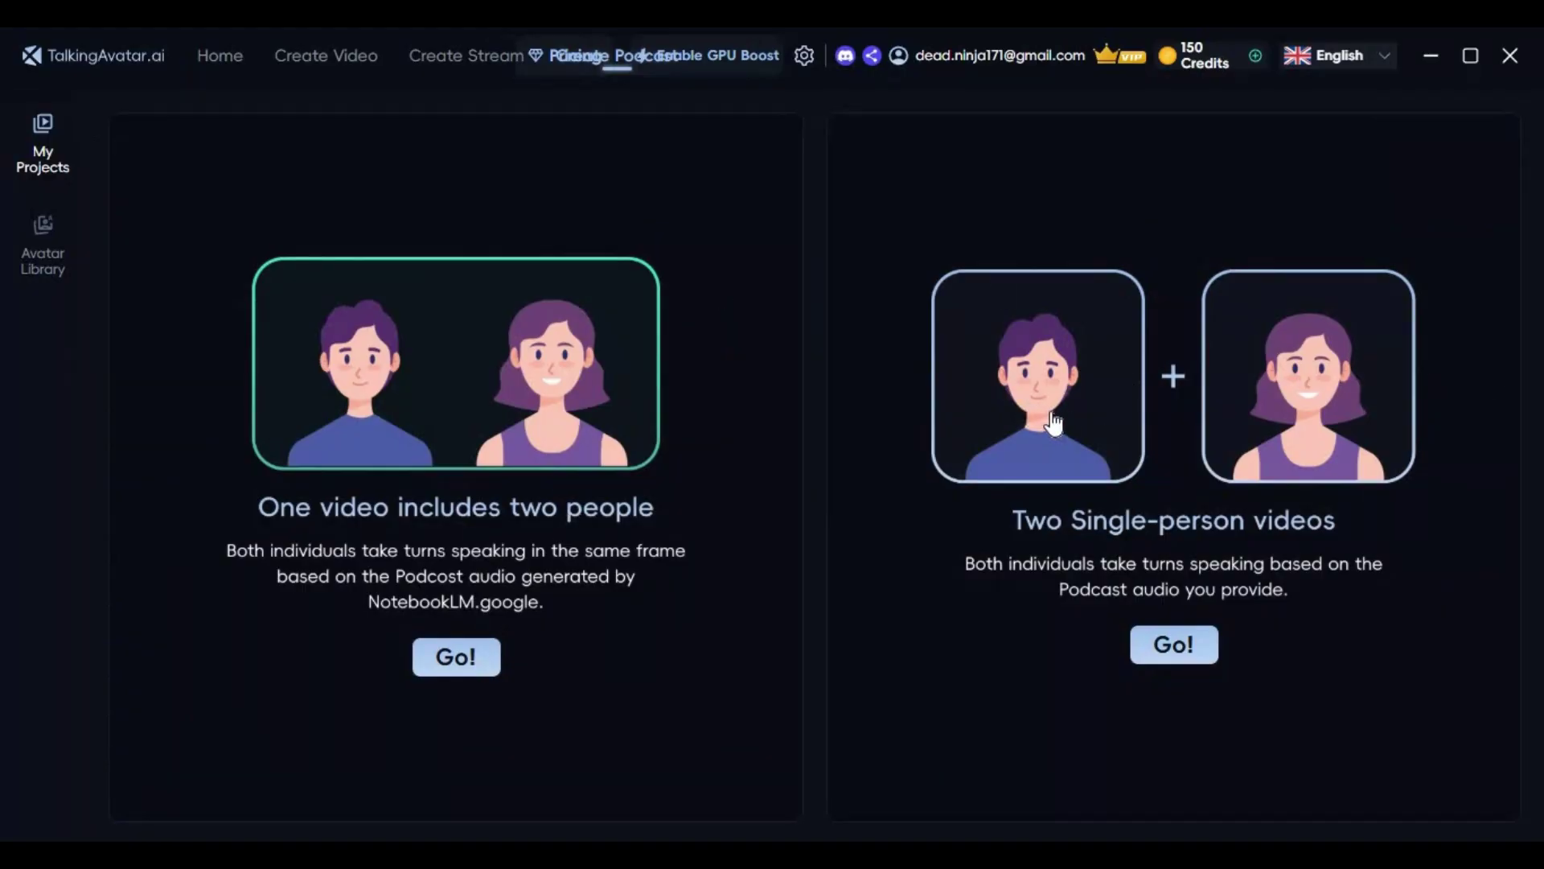
pyautogui.click(215, 53)
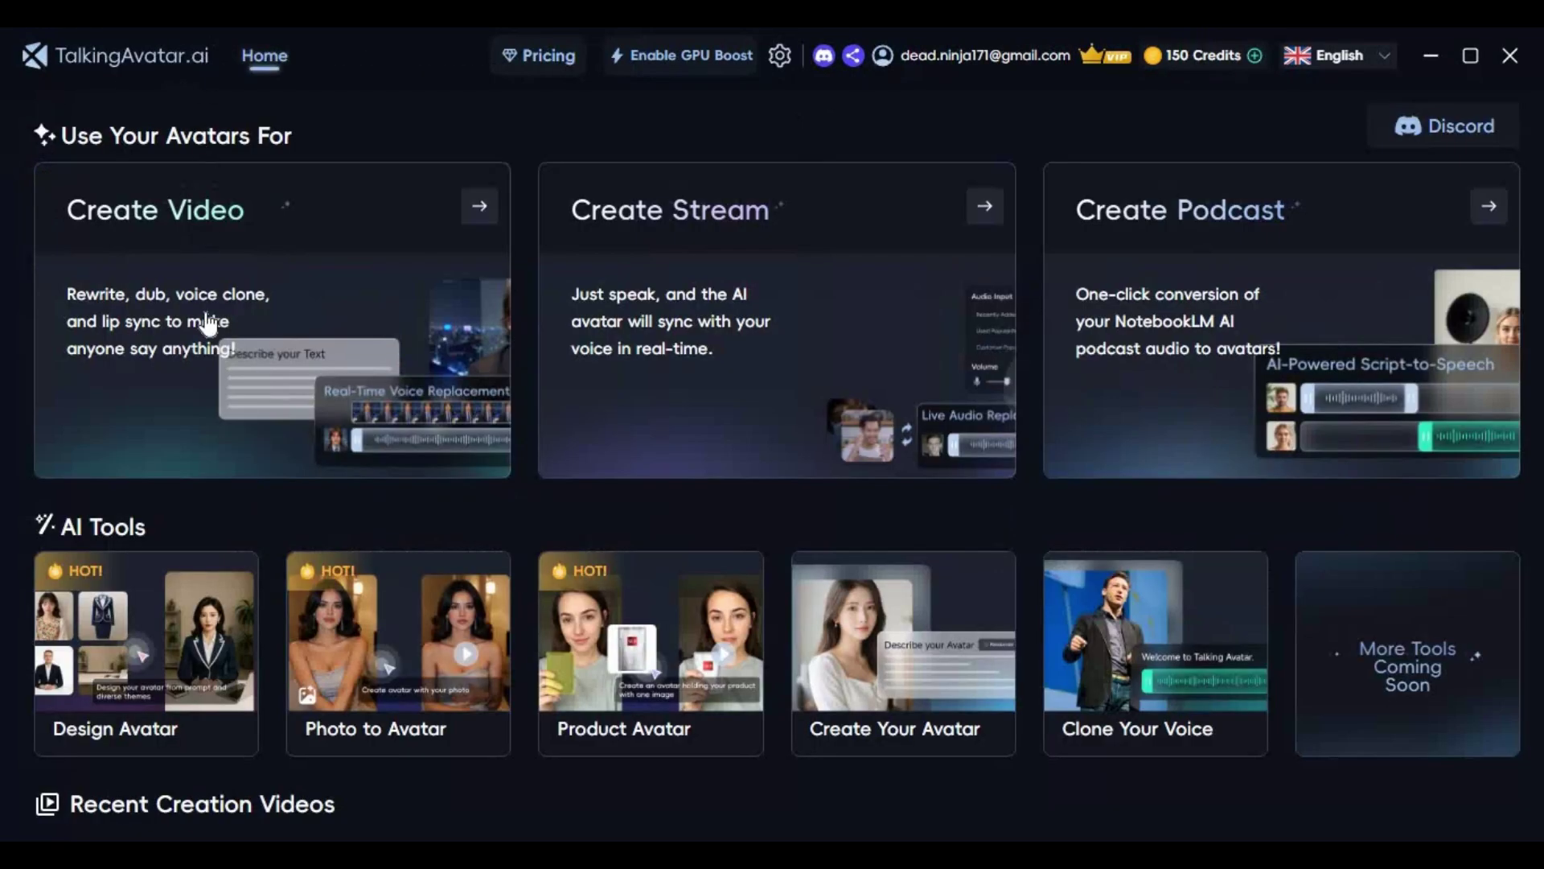
pyautogui.click(127, 595)
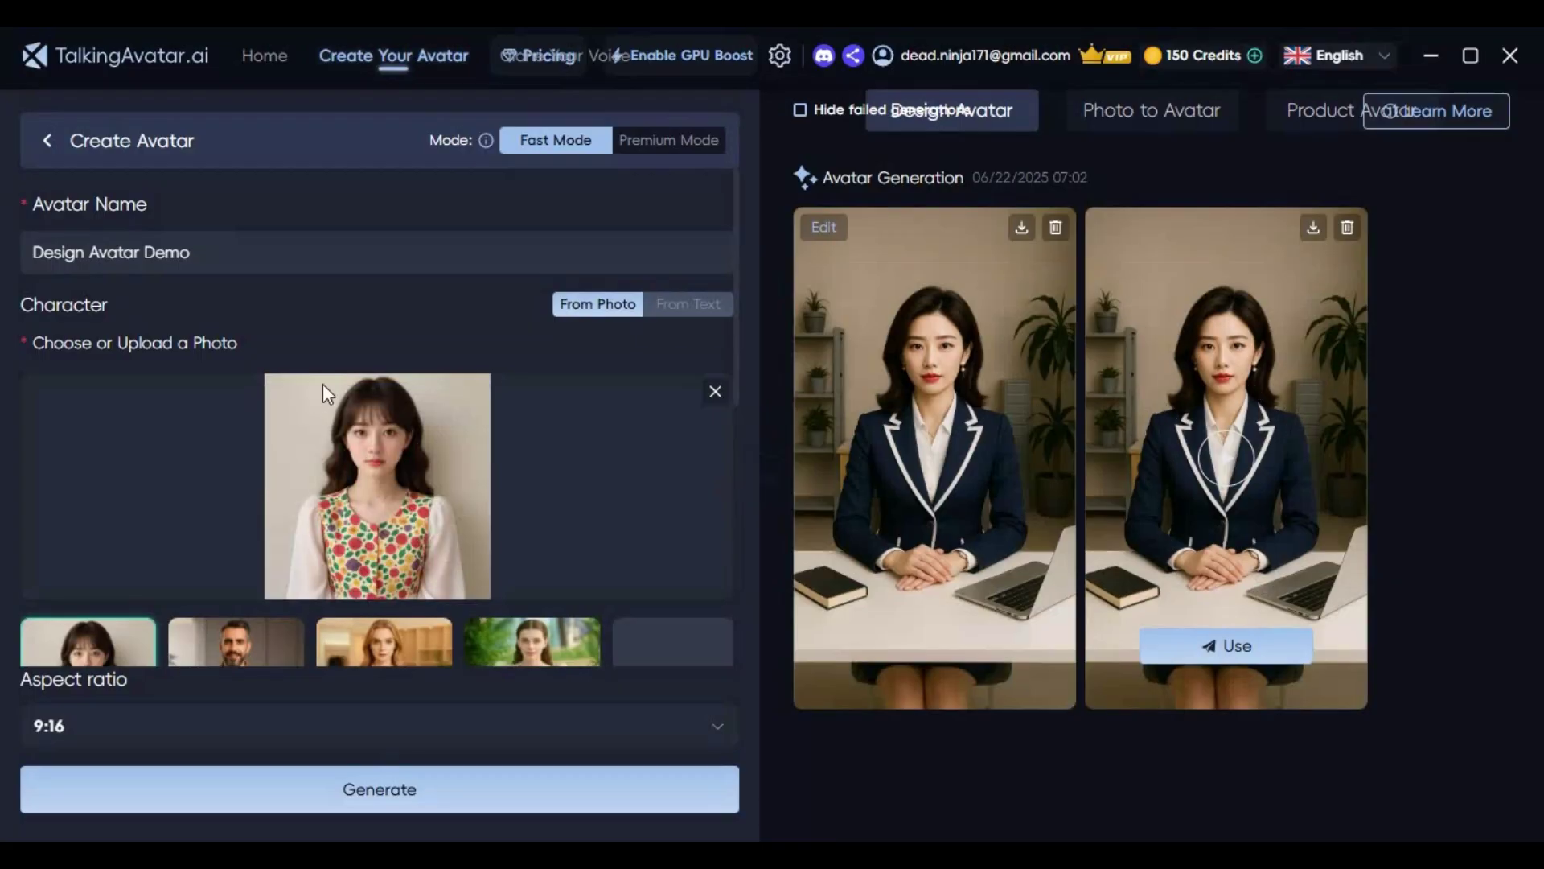
pyautogui.scroll(-3, 319, 383)
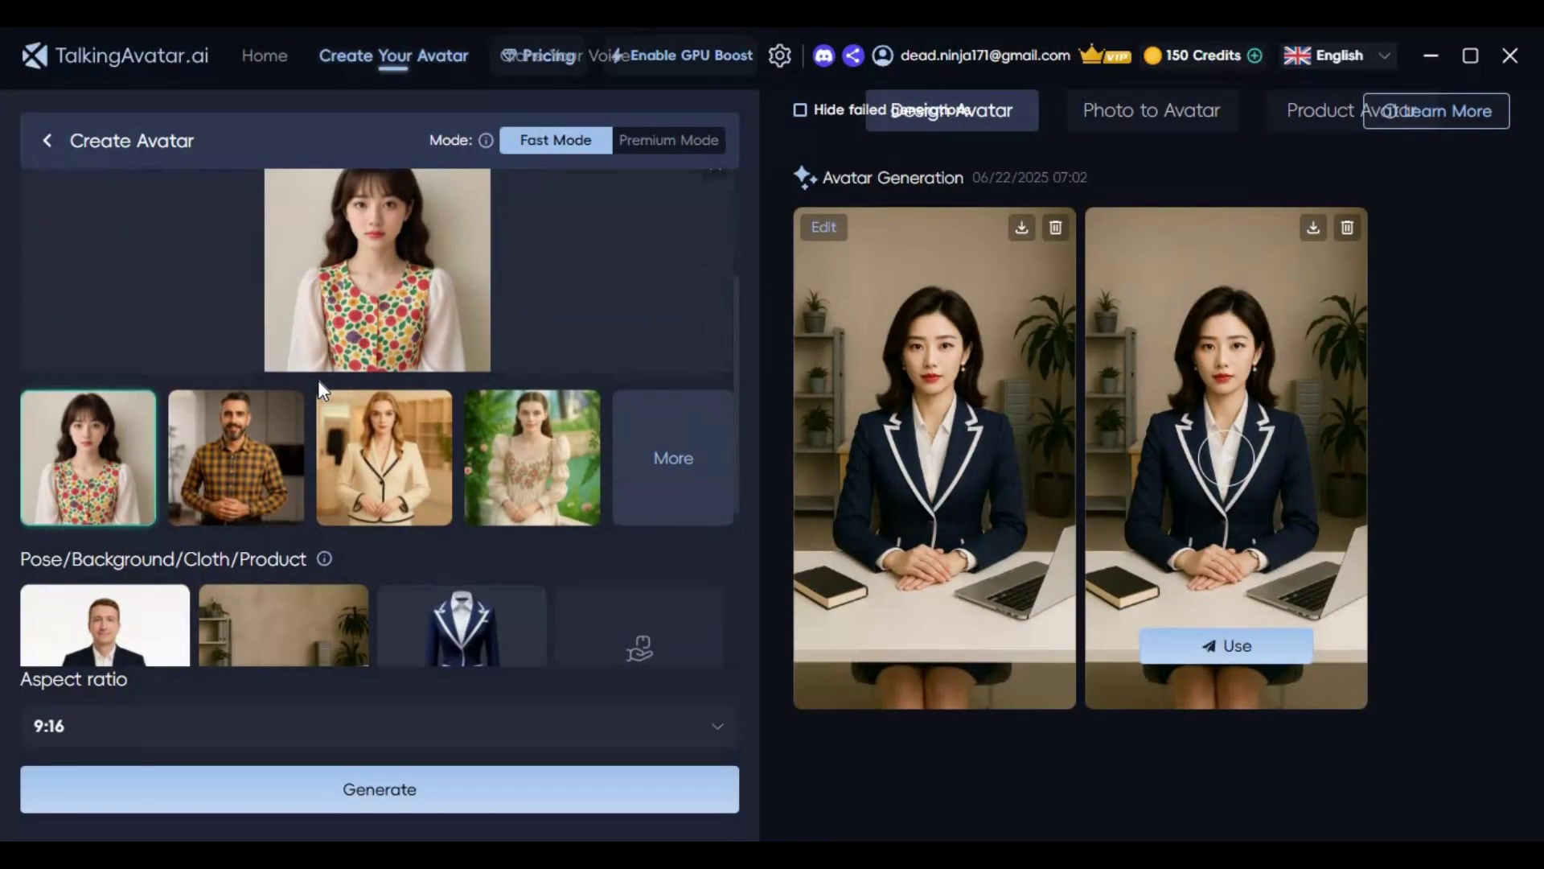
pyautogui.scroll(-5, 316, 380)
pyautogui.scroll(5, 317, 379)
pyautogui.scroll(3, 316, 379)
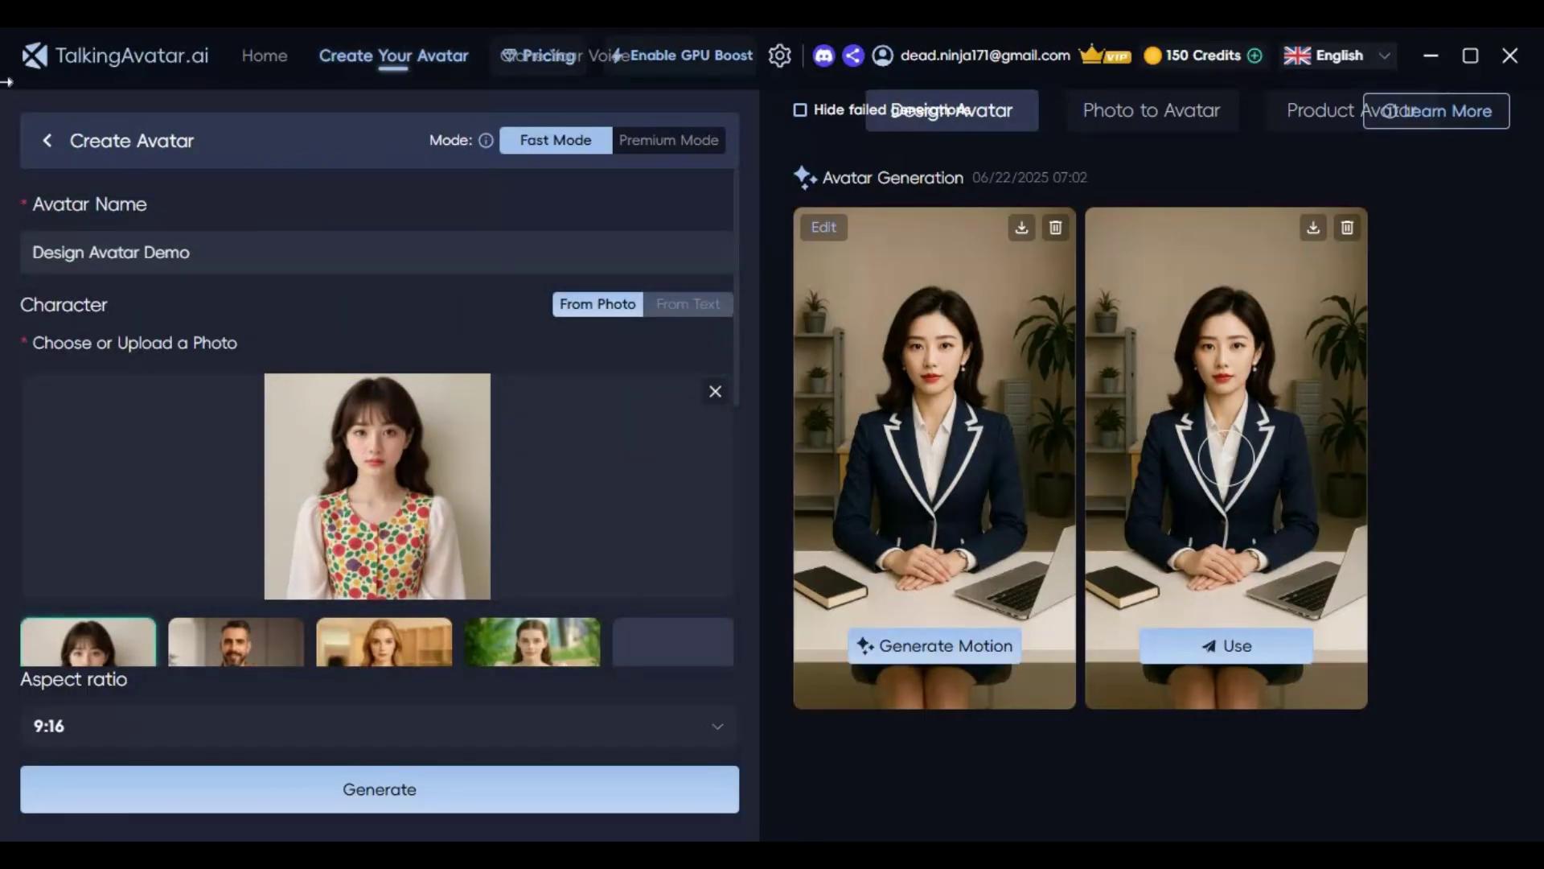
# - Preview the Photo to Avatar creator from the home dashboard
pyautogui.click(273, 58)
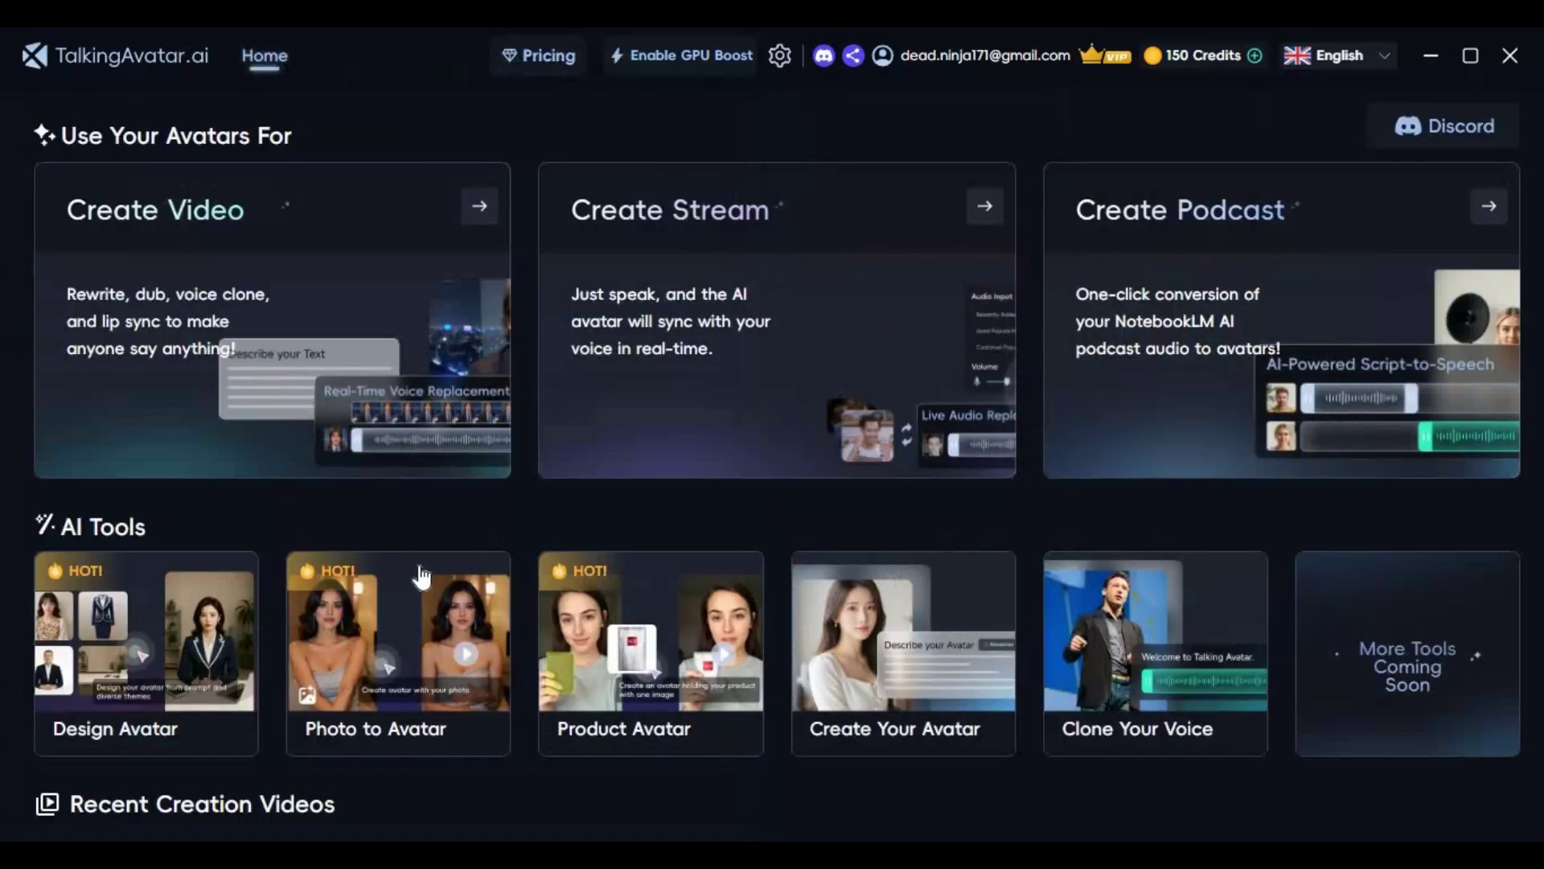
pyautogui.click(412, 591)
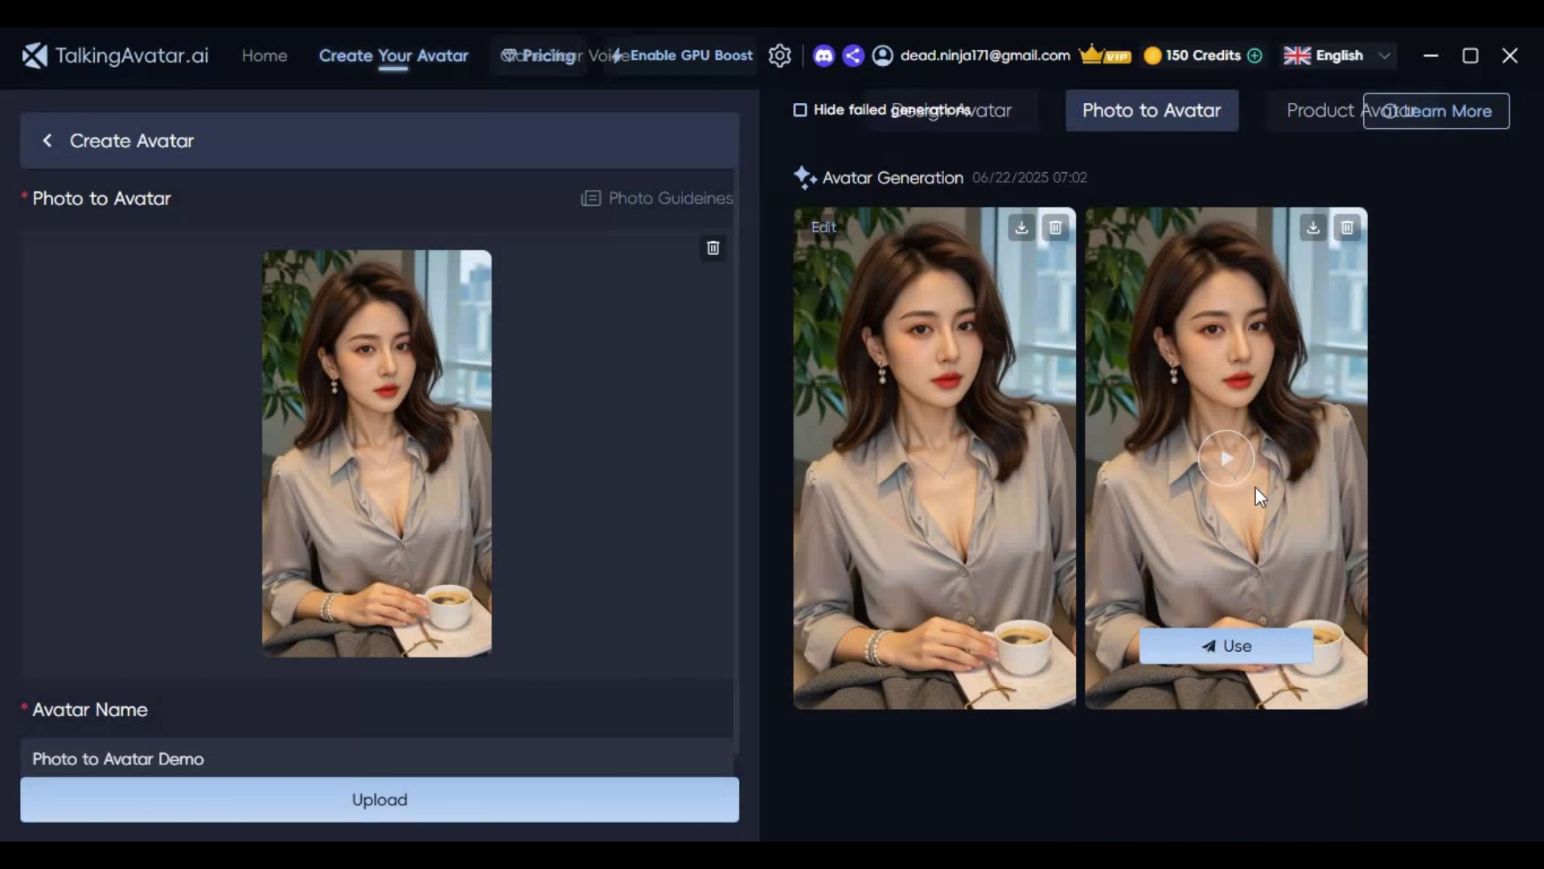
pyautogui.scroll(-1, 302, 473)
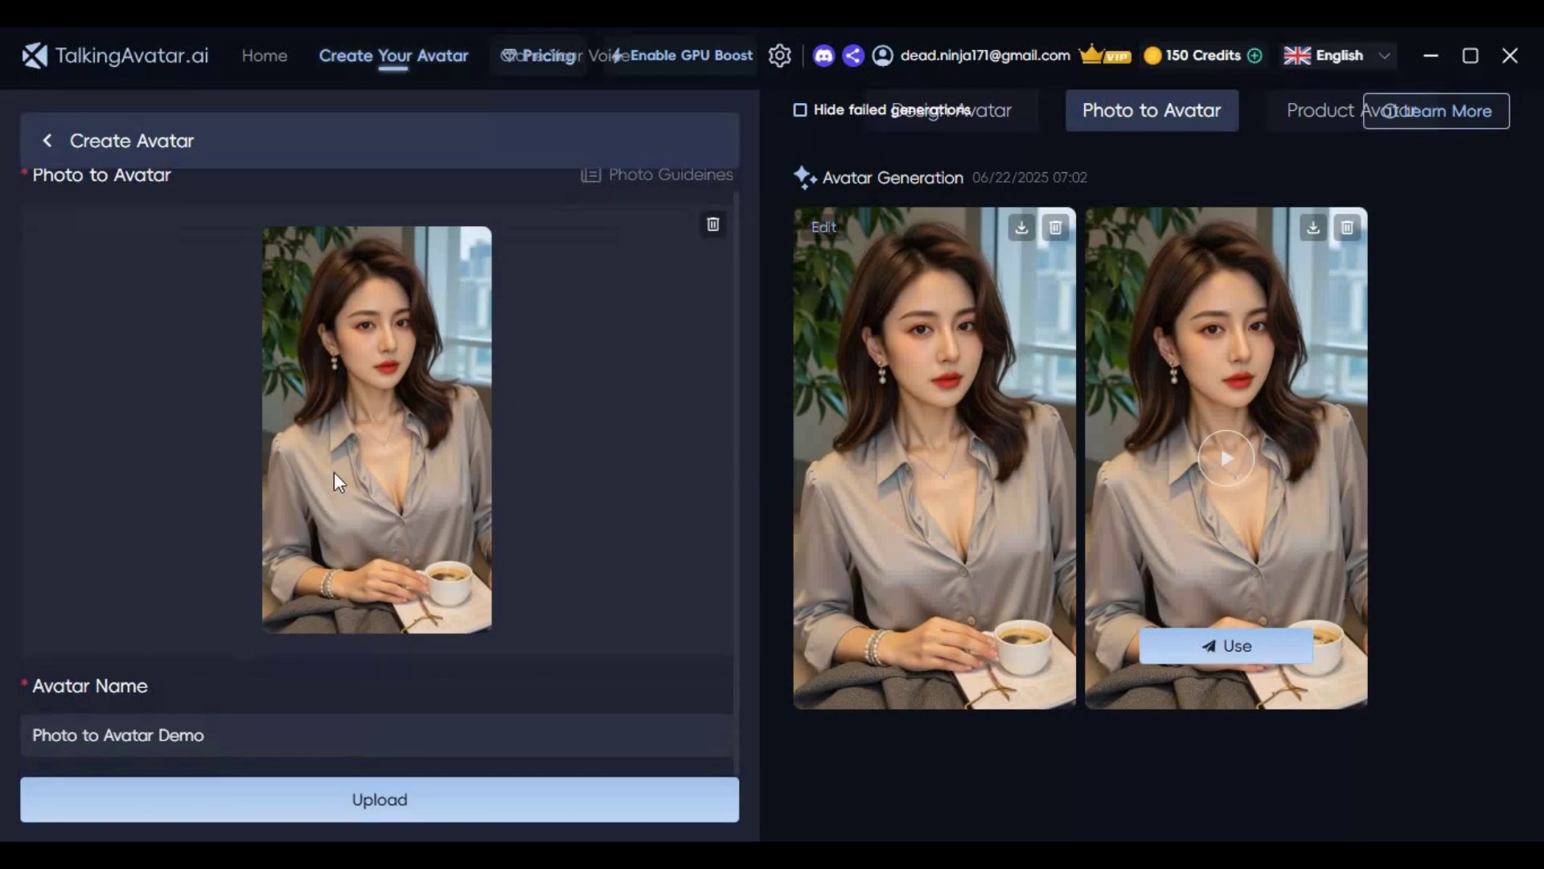
pyautogui.scroll(1, 334, 471)
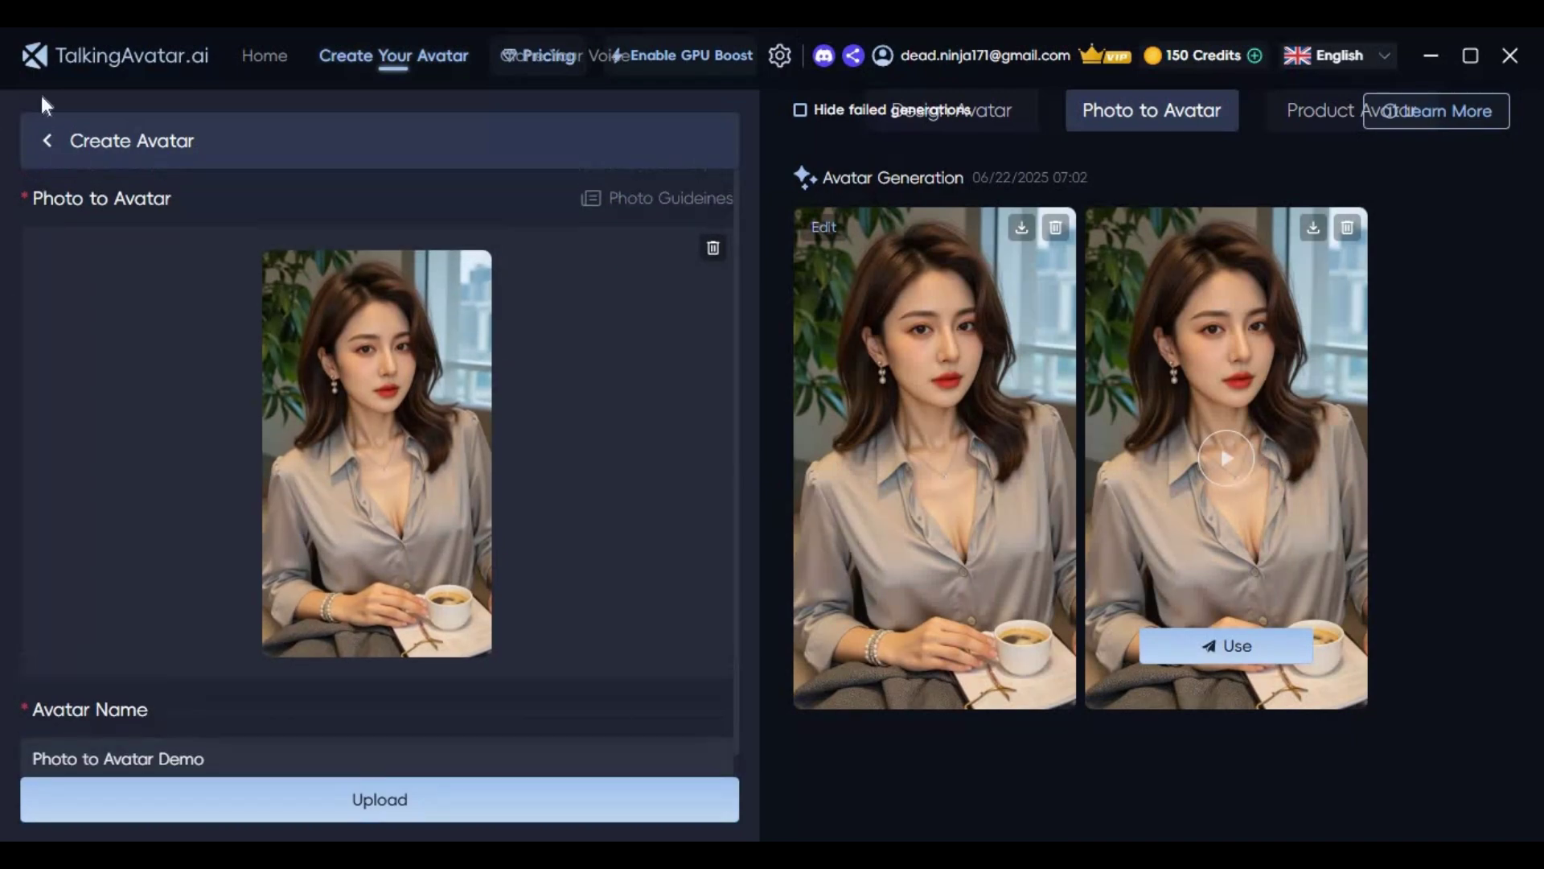
# - Open the Product Avatar creator and browse its Avatar Generation gallery
pyautogui.click(267, 60)
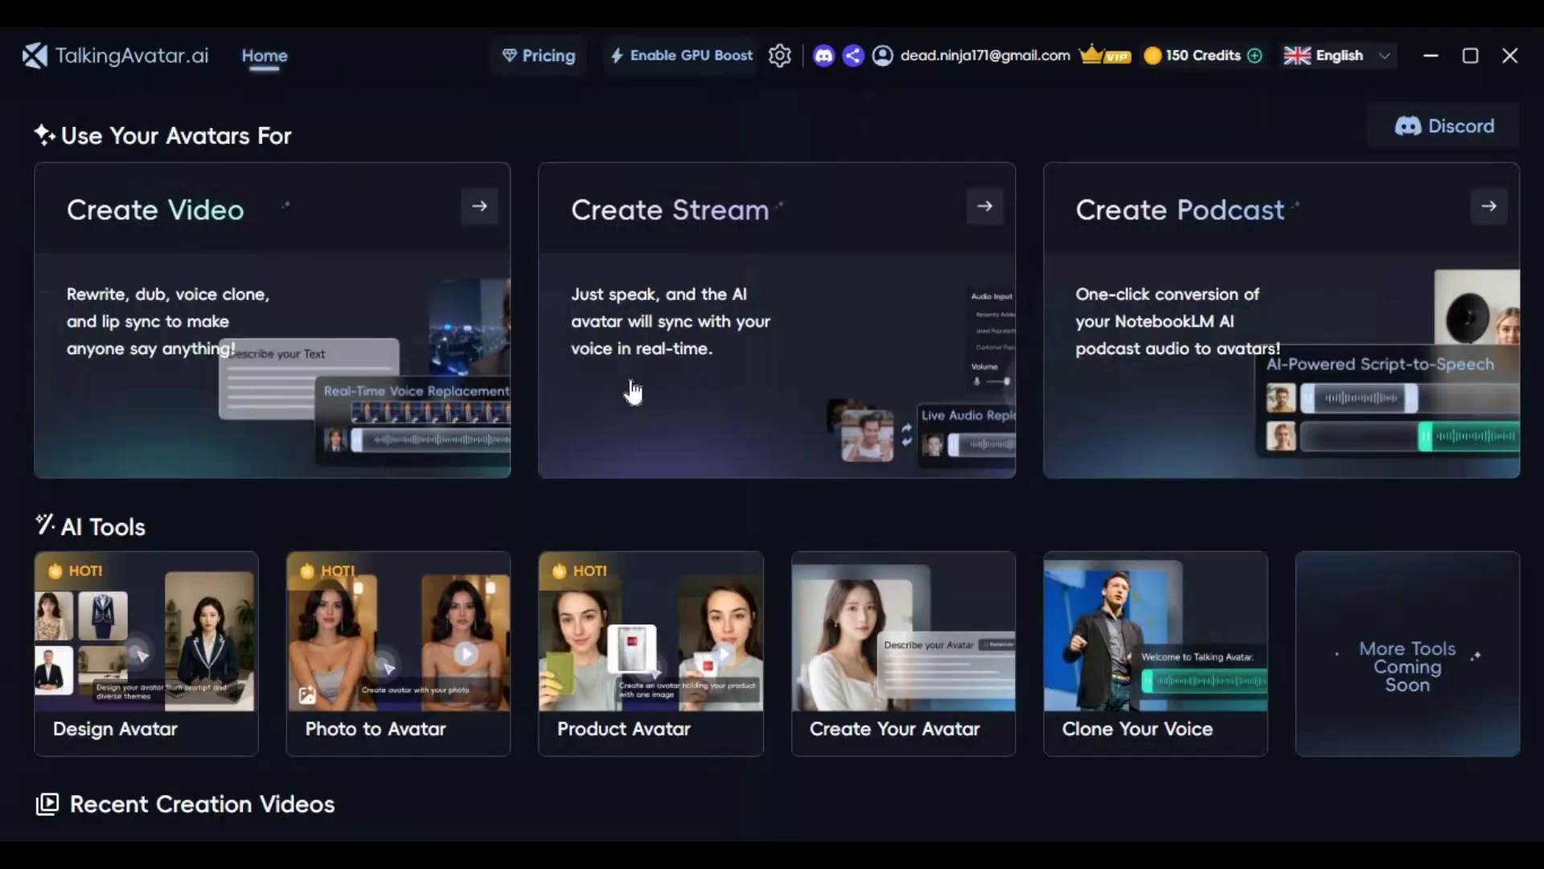
pyautogui.click(654, 595)
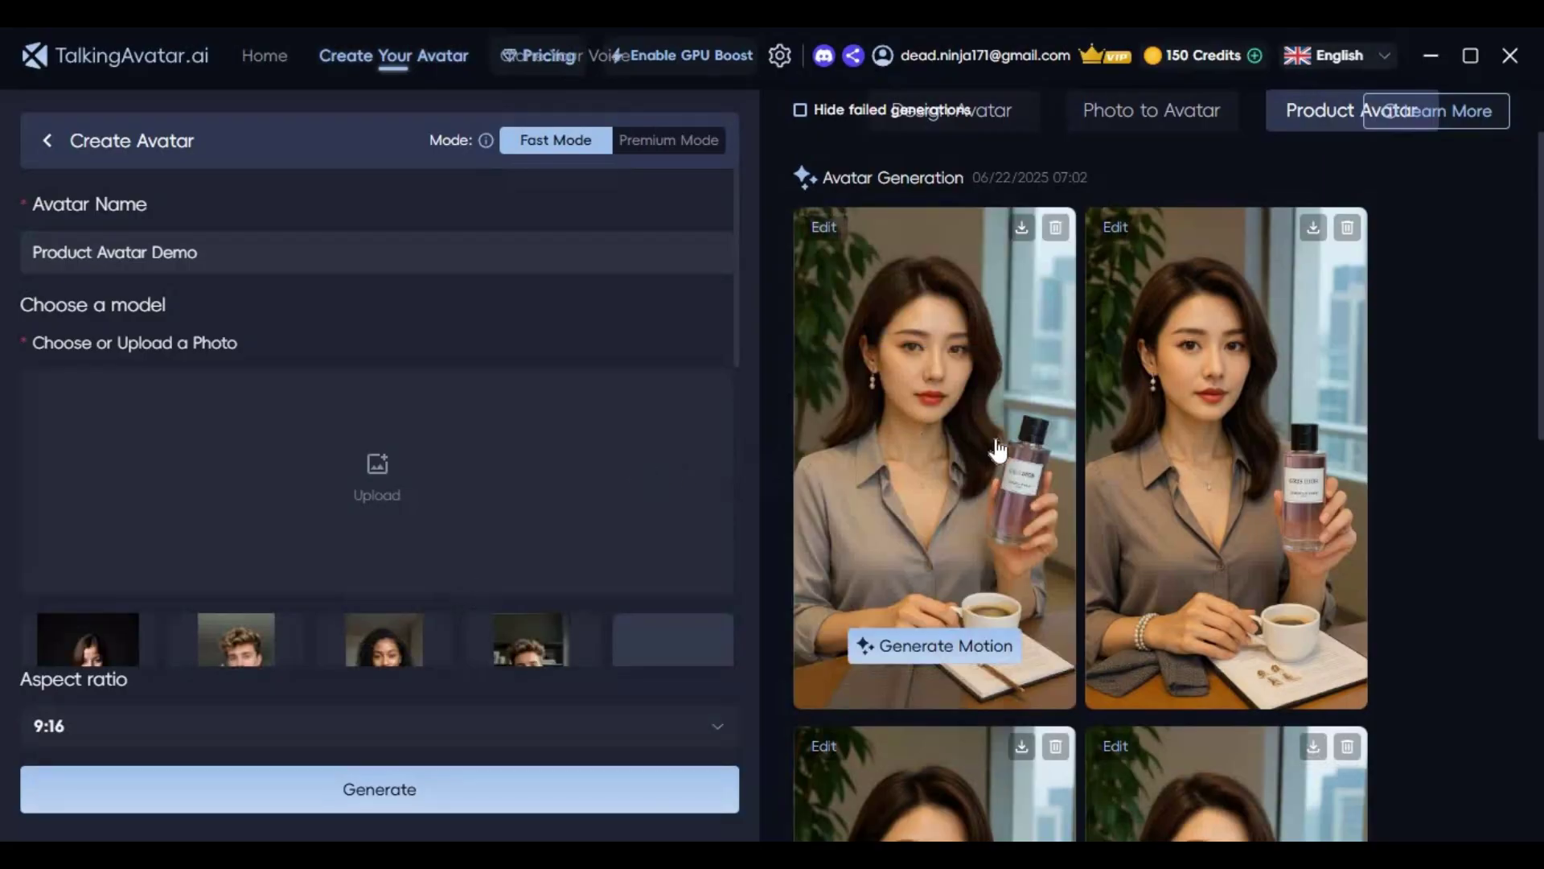
pyautogui.moveTo(1227, 458)
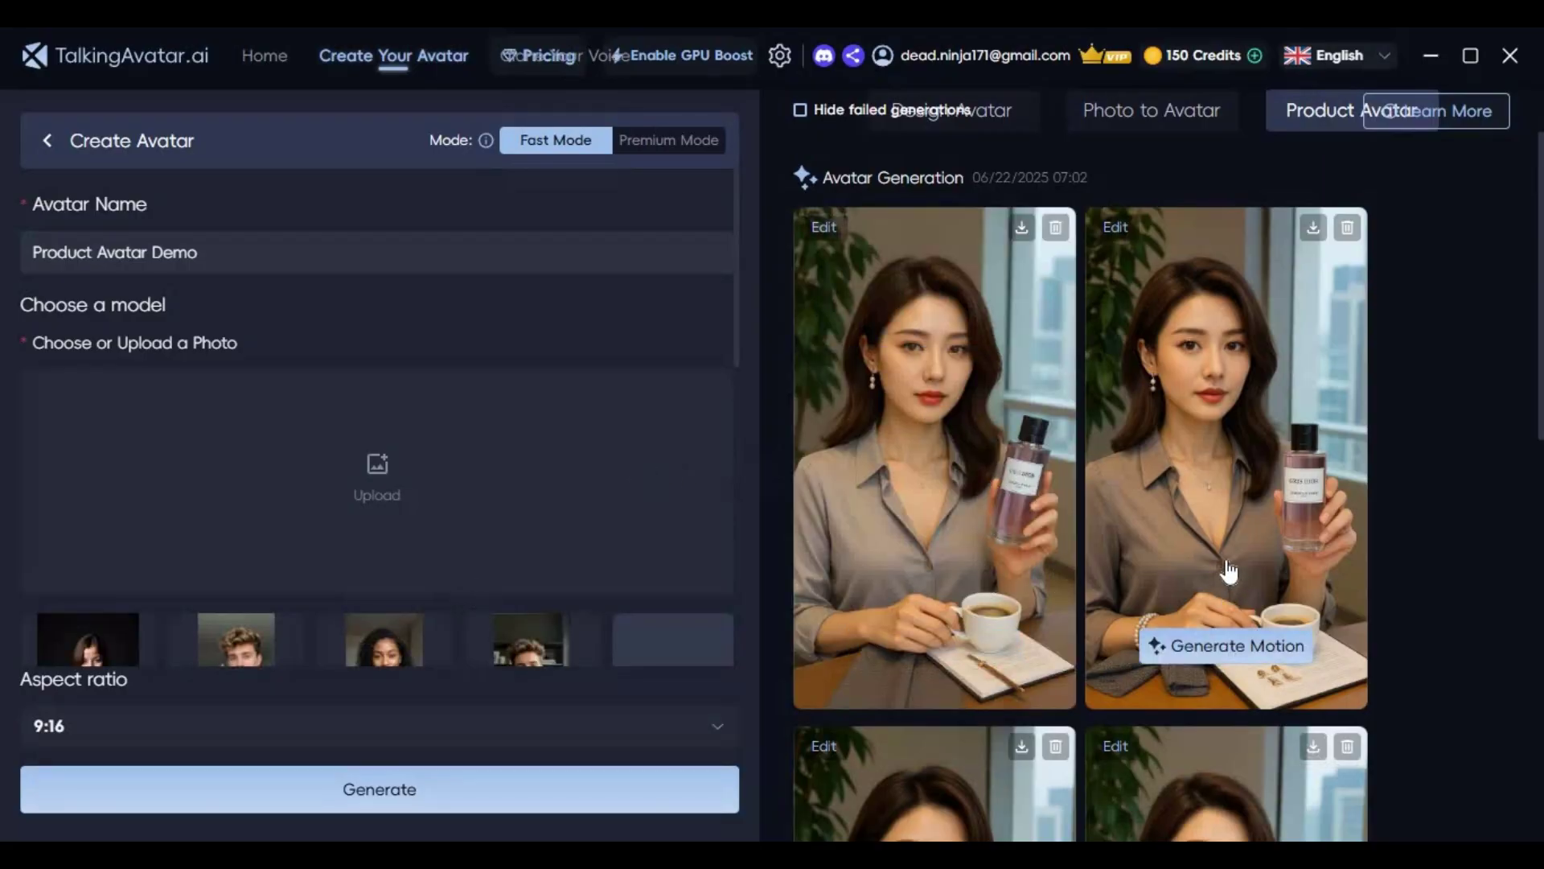
pyautogui.scroll(-4, 1227, 579)
pyautogui.scroll(-5, 1204, 596)
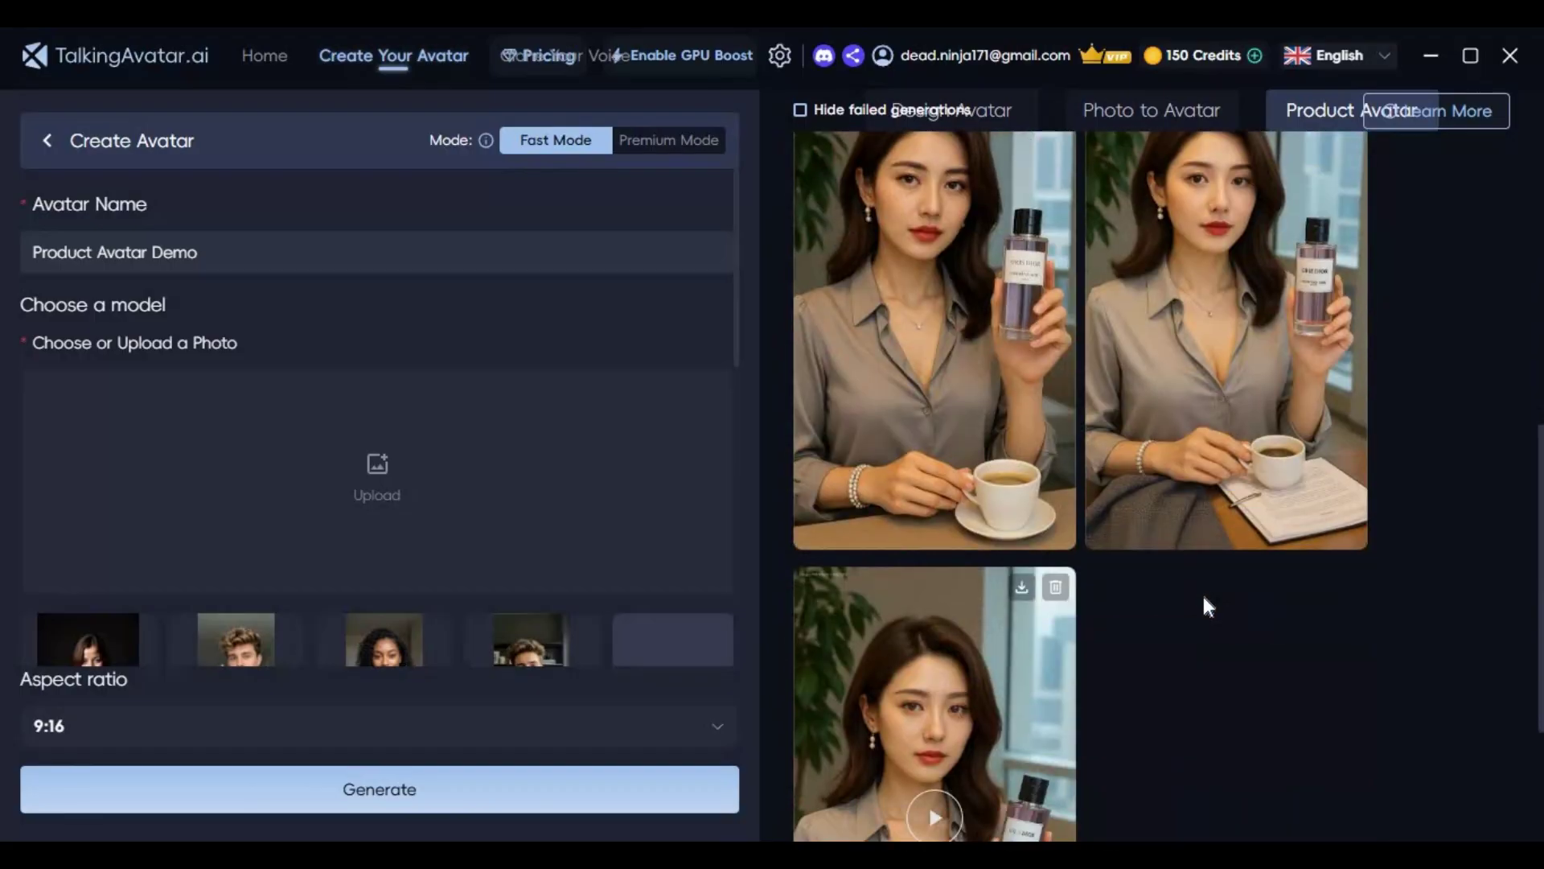
pyautogui.scroll(5, 1114, 563)
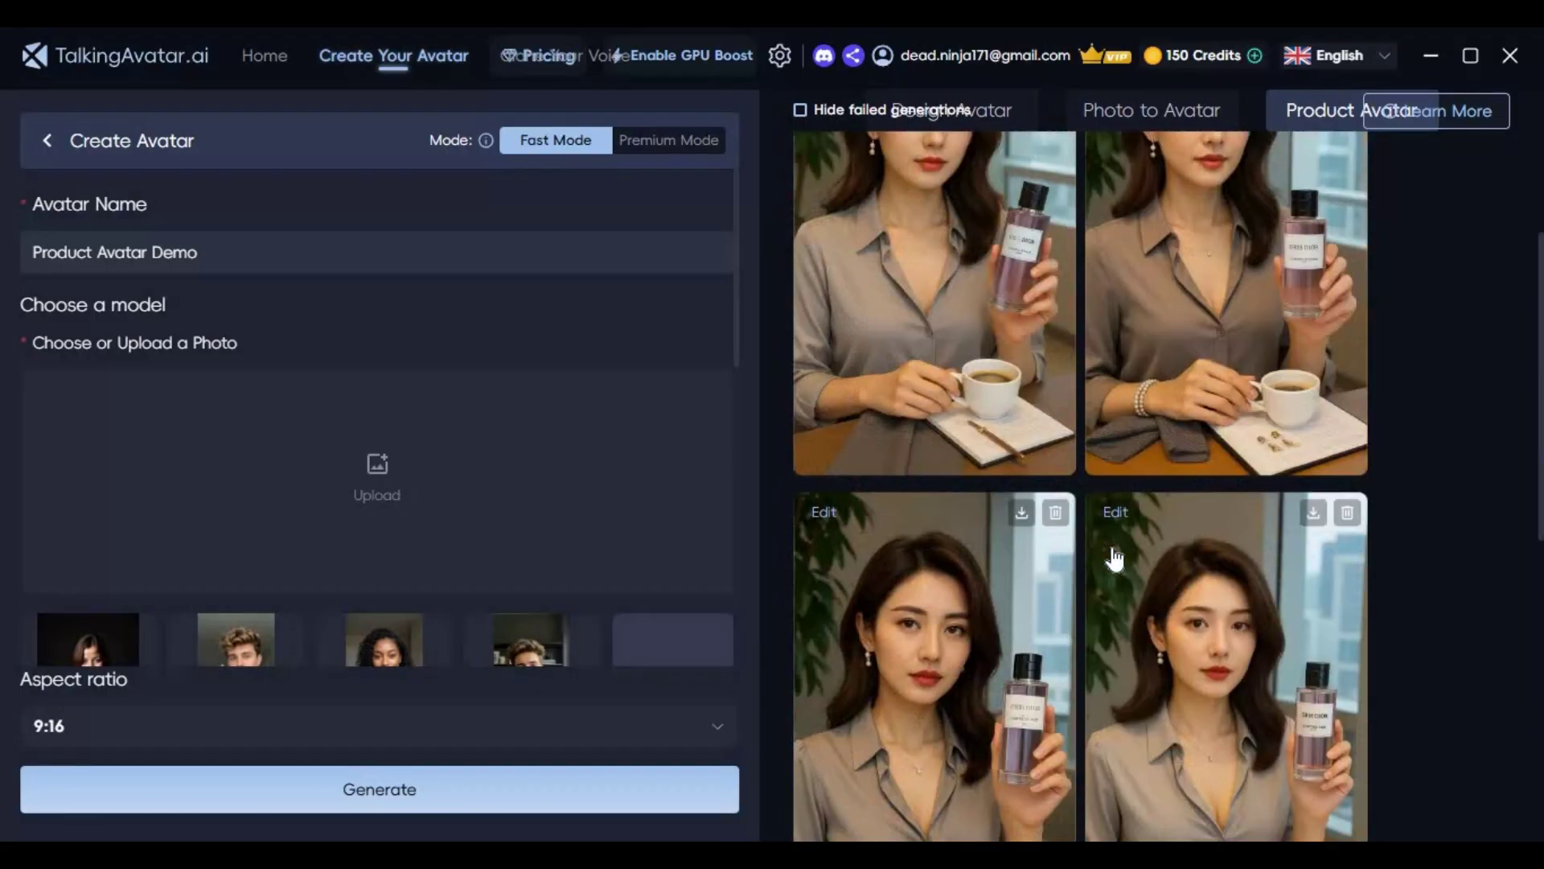
pyautogui.scroll(5, 1105, 555)
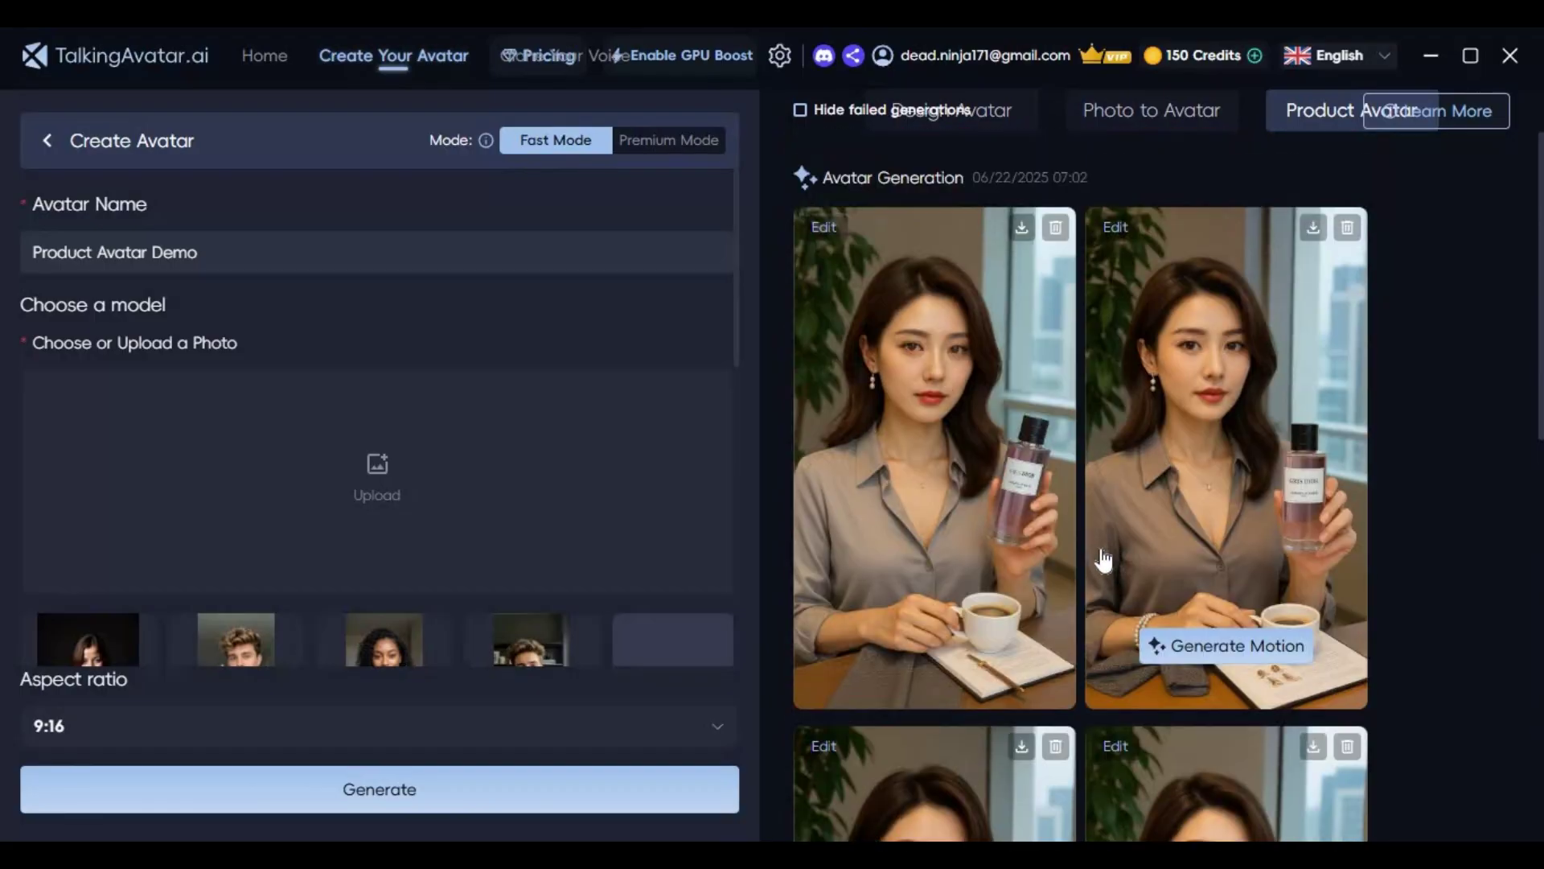
# - Open Clone Your Voice from Home and browse the Premium Voice library
pyautogui.click(266, 58)
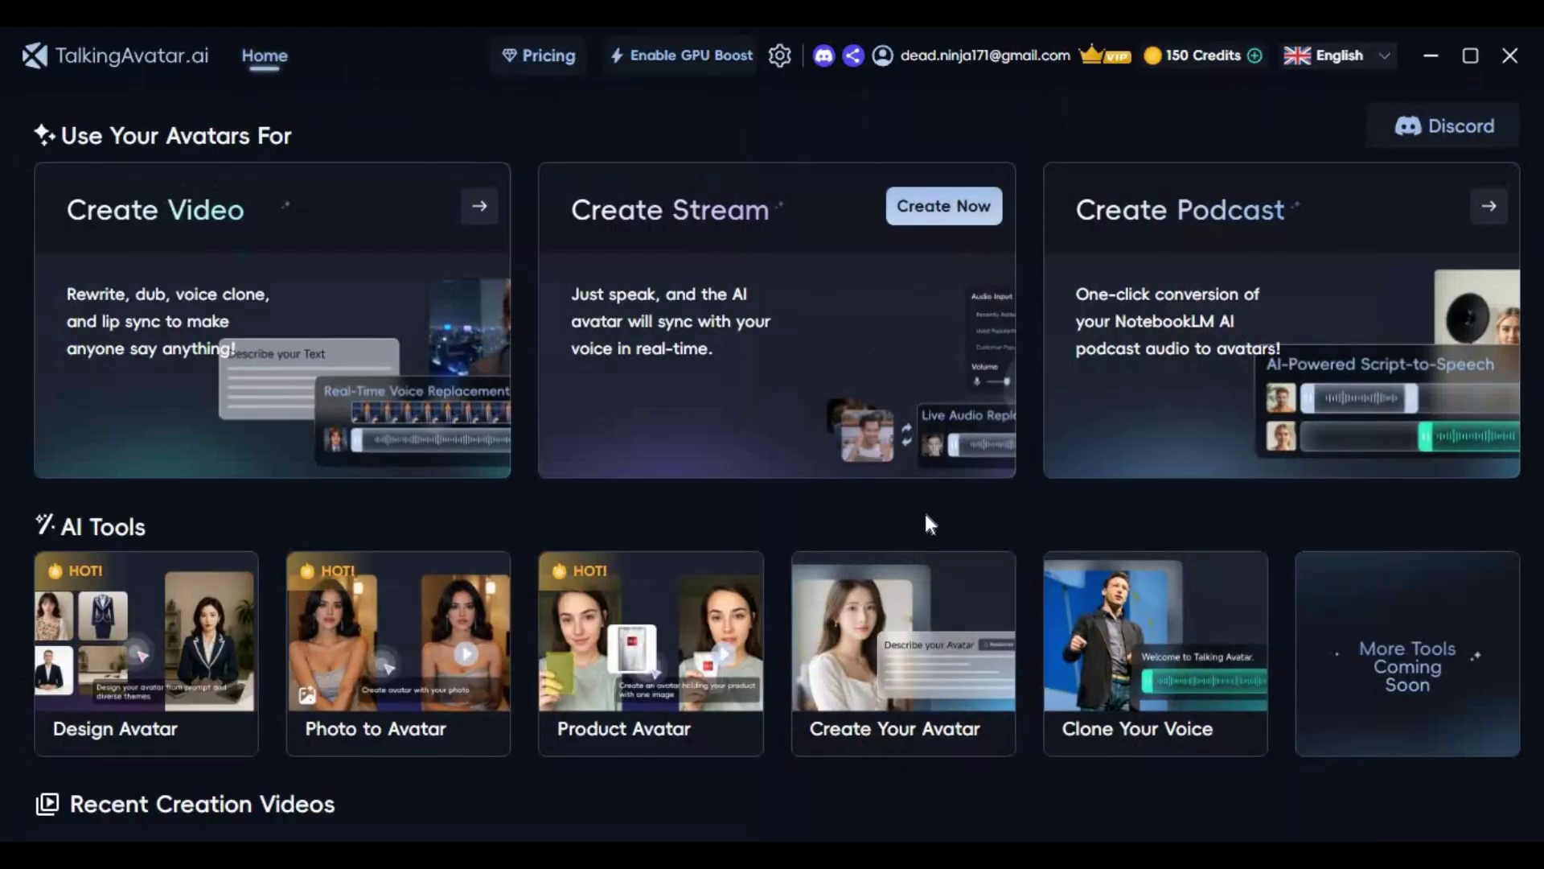
pyautogui.click(1155, 652)
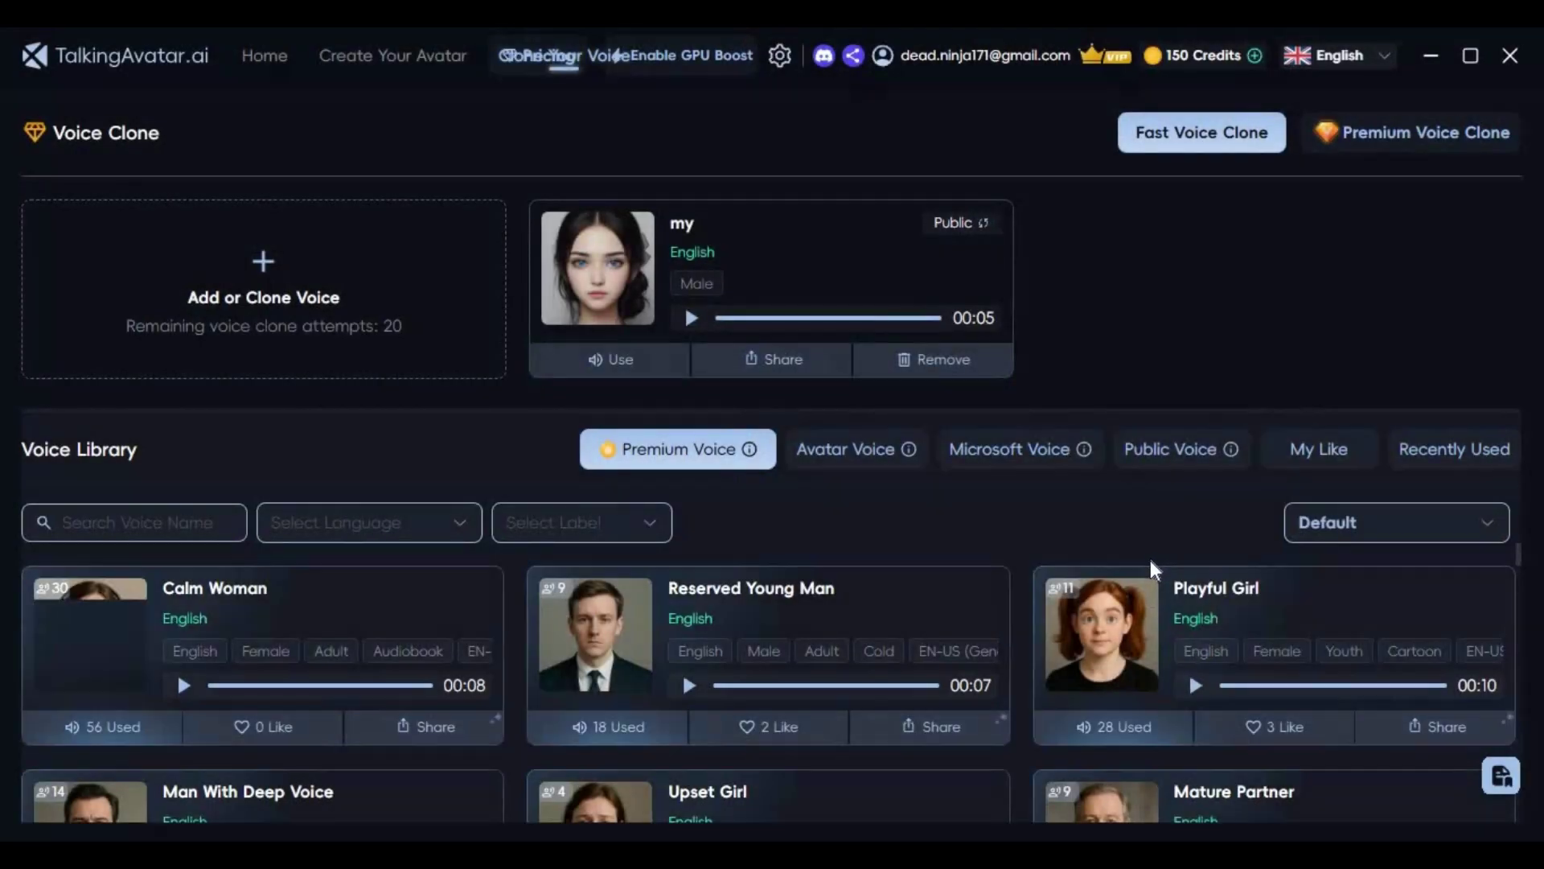
pyautogui.scroll(-3, 1153, 566)
pyautogui.scroll(-3, 1158, 582)
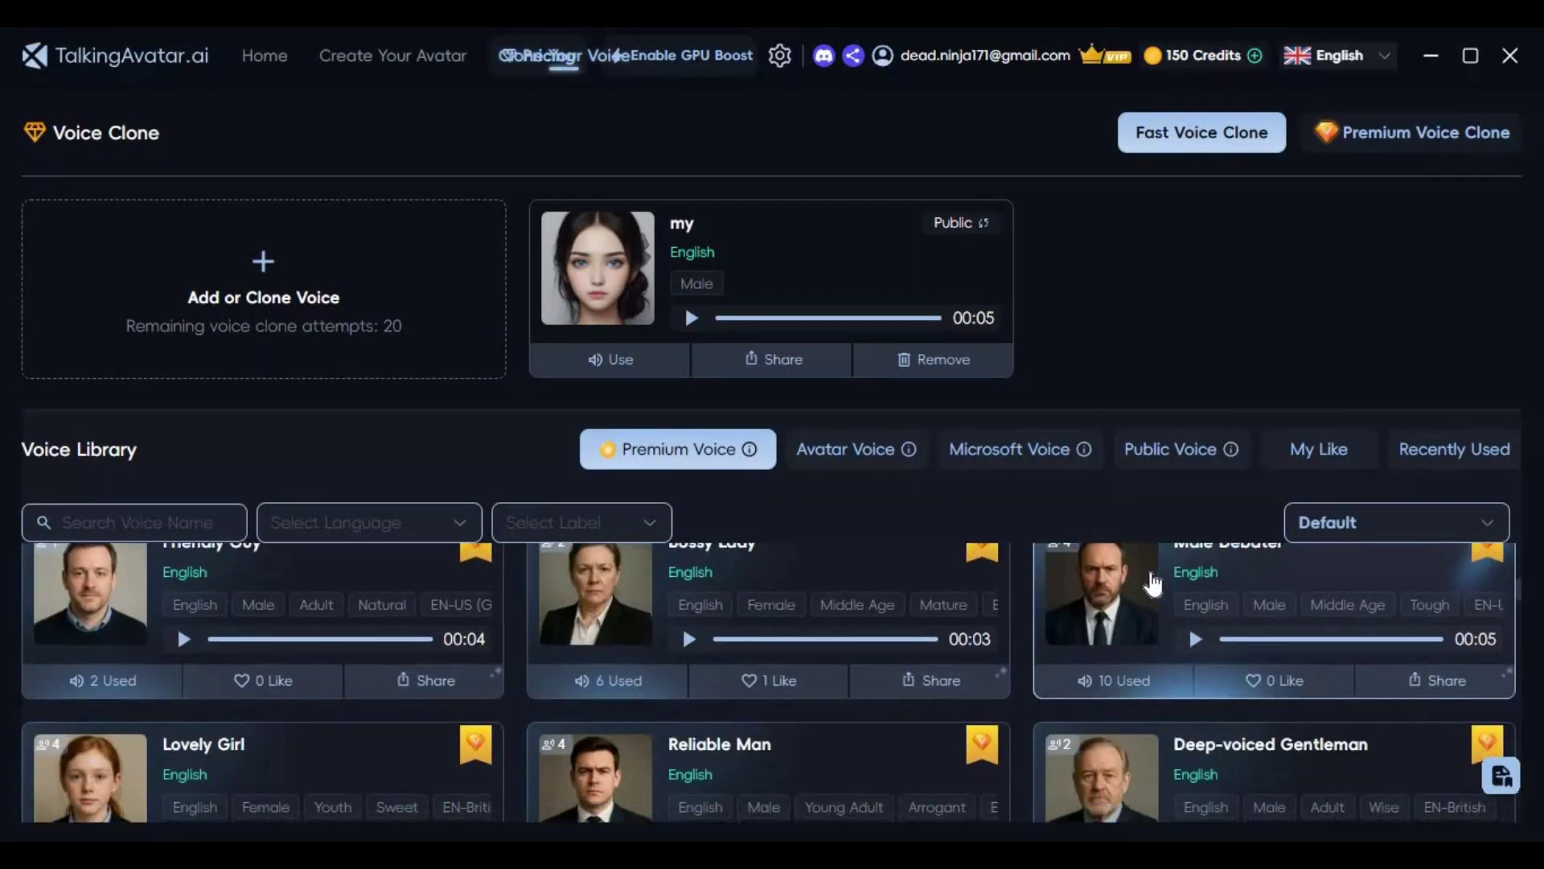
pyautogui.scroll(-5, 1159, 588)
pyautogui.scroll(-2, 1158, 595)
pyautogui.scroll(-5, 1158, 606)
pyautogui.scroll(2, 1159, 606)
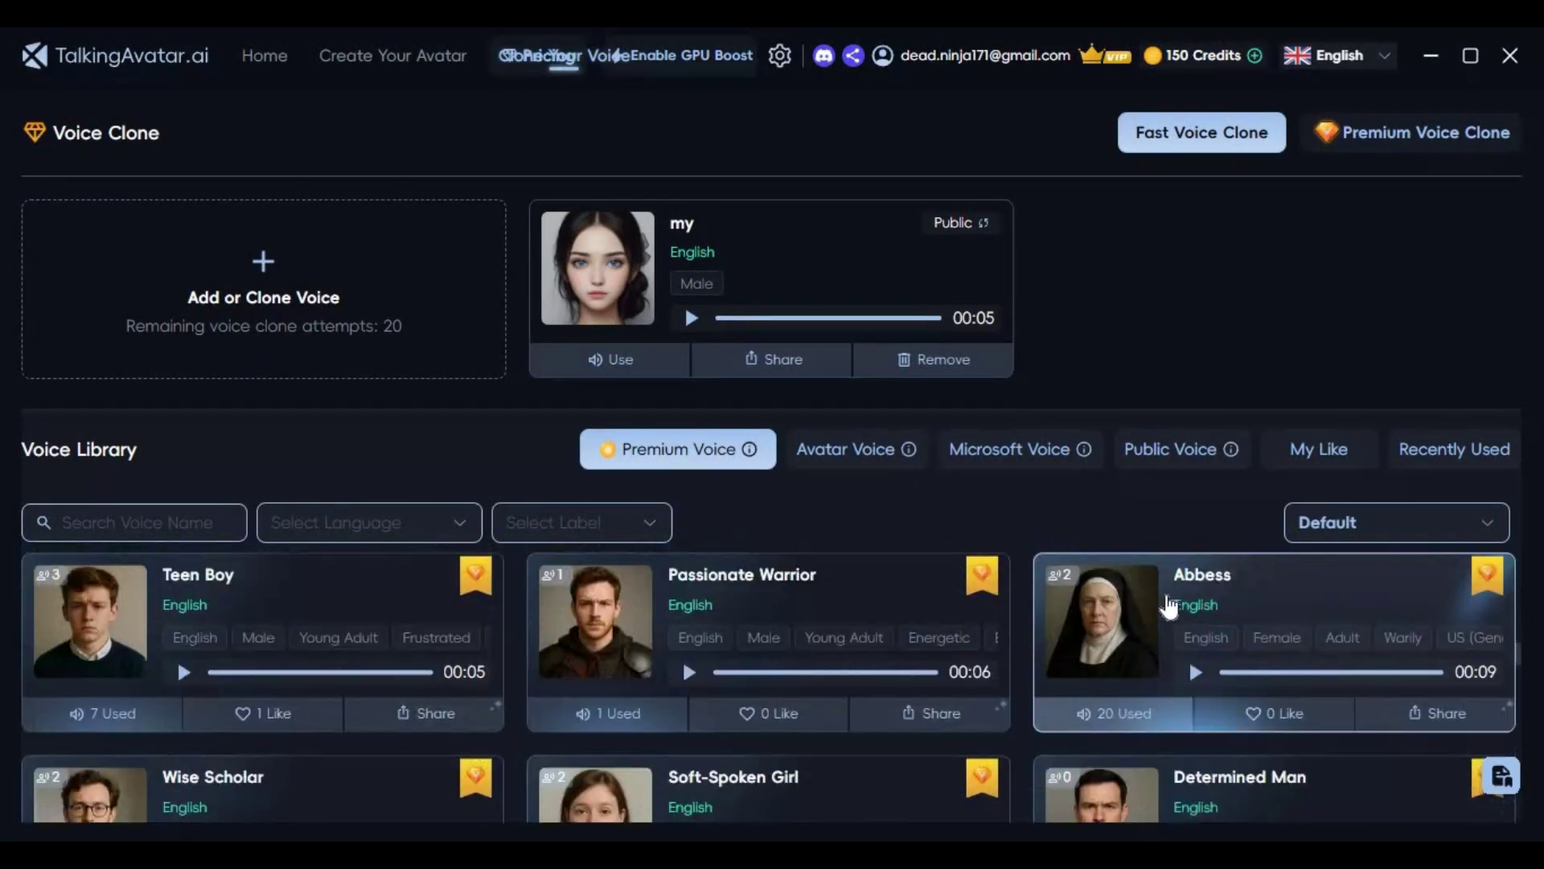
pyautogui.scroll(5, 1160, 607)
pyautogui.scroll(5, 1162, 609)
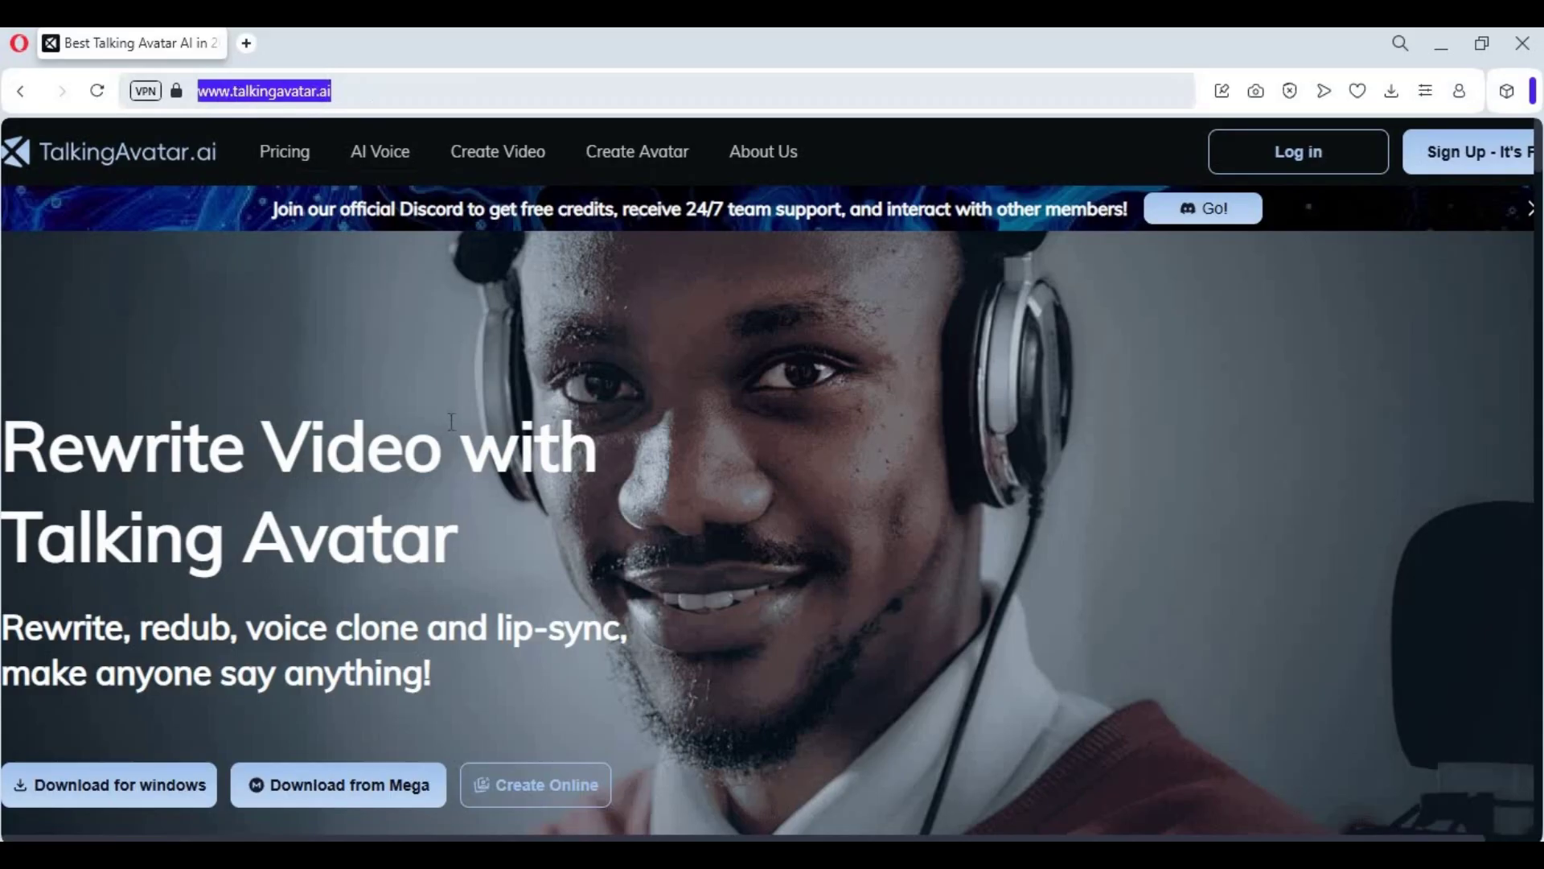
# - Browse the talkingavatar.ai homepage, start the Windows installer download, then cancel saving it
pyautogui.scroll(-4, 447, 420)
pyautogui.scroll(-3, 440, 417)
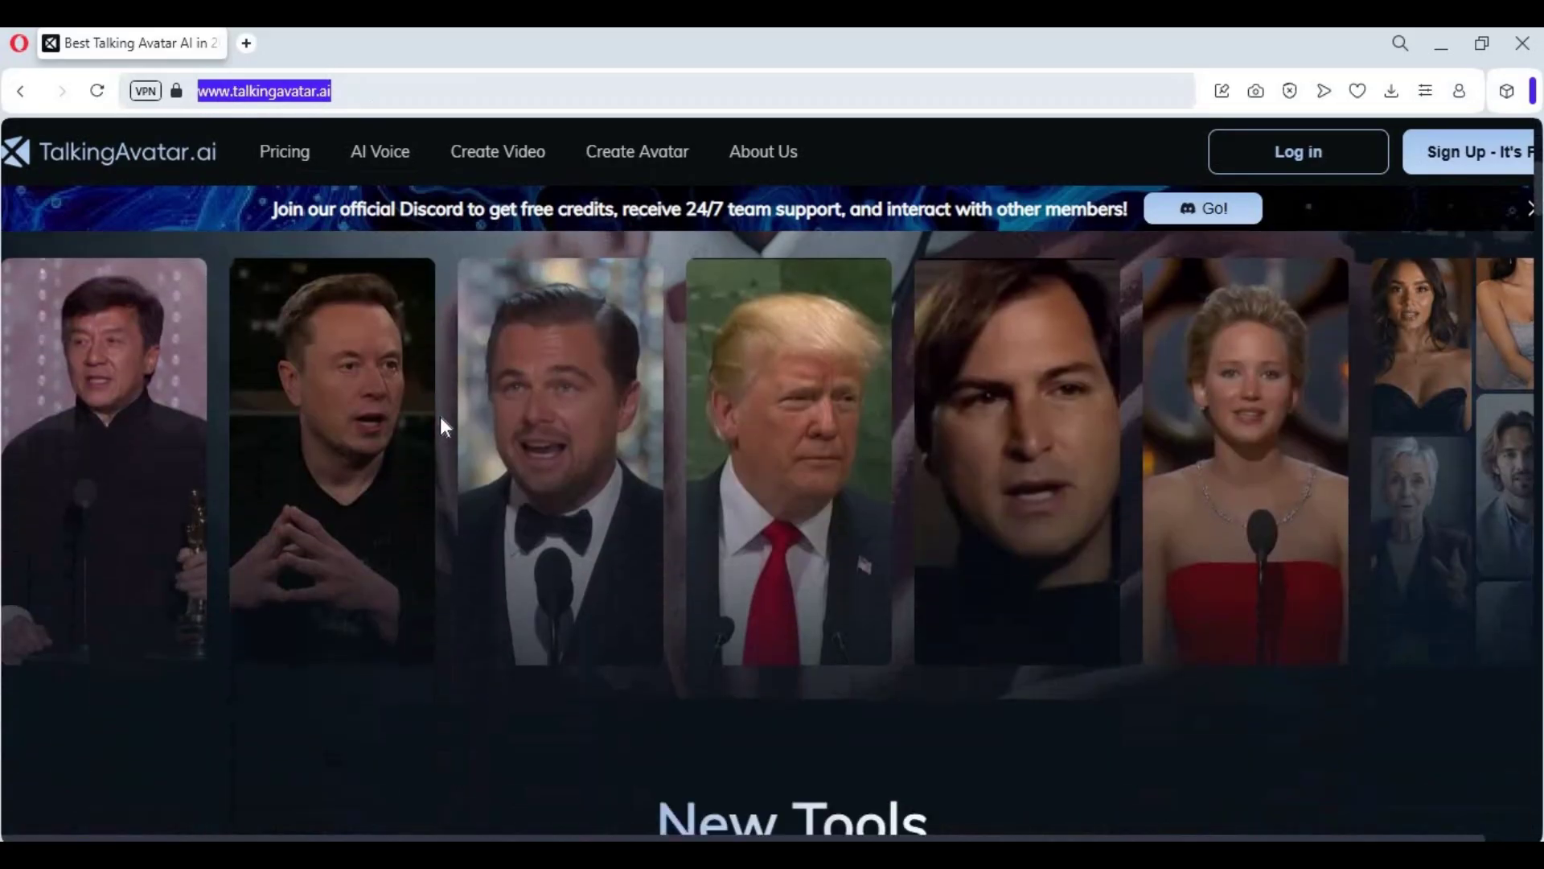
pyautogui.scroll(-3, 441, 417)
pyautogui.scroll(-3, 443, 419)
pyautogui.scroll(-3, 451, 419)
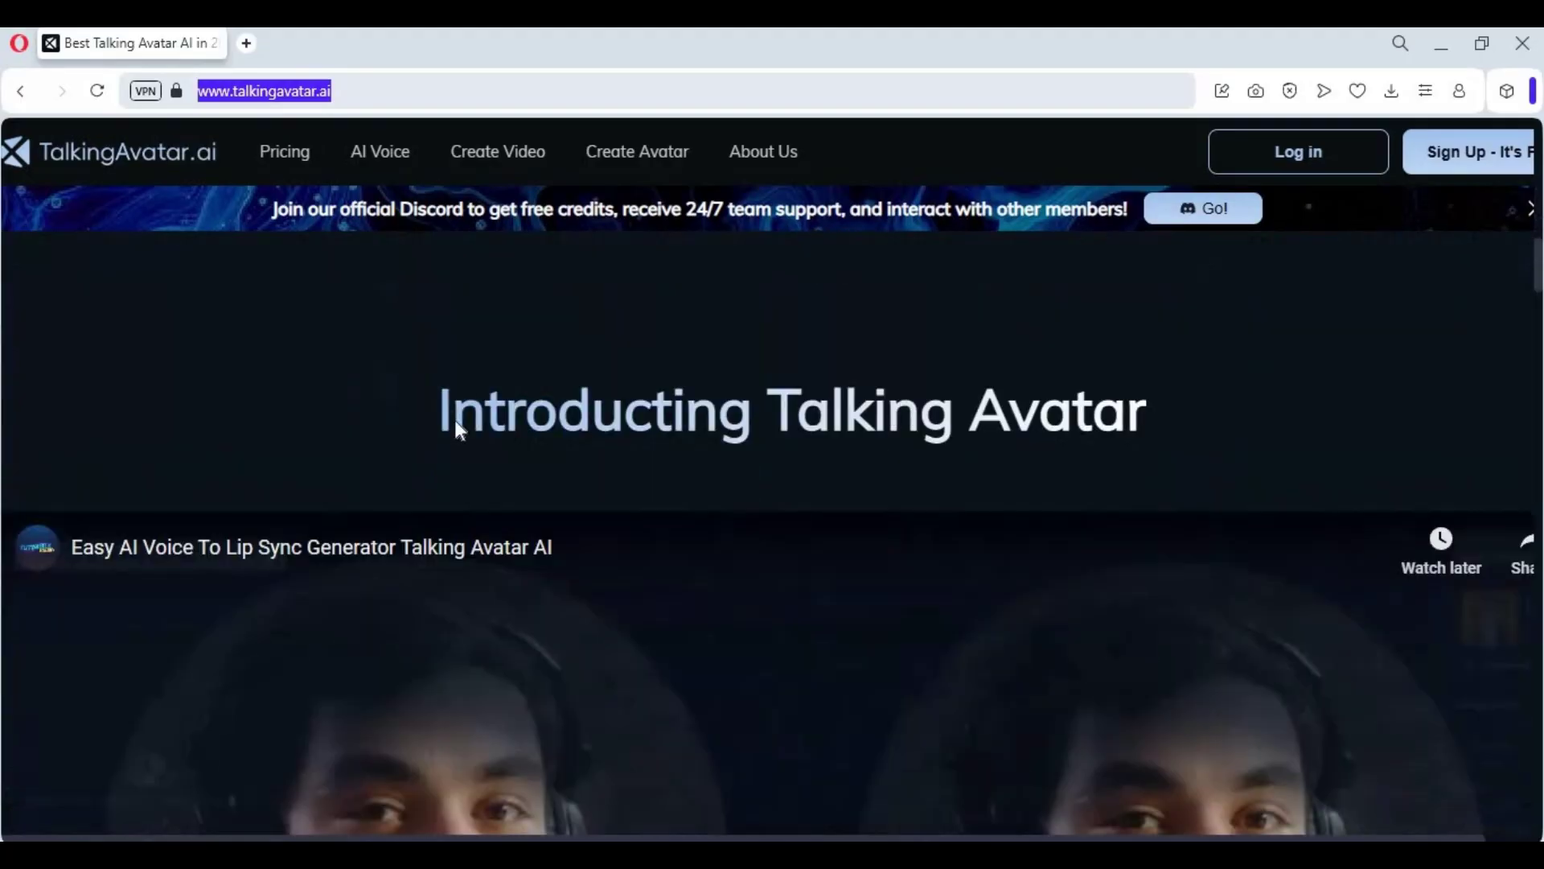
pyautogui.scroll(4, 455, 420)
pyautogui.scroll(10, 460, 423)
pyautogui.scroll(2, 450, 421)
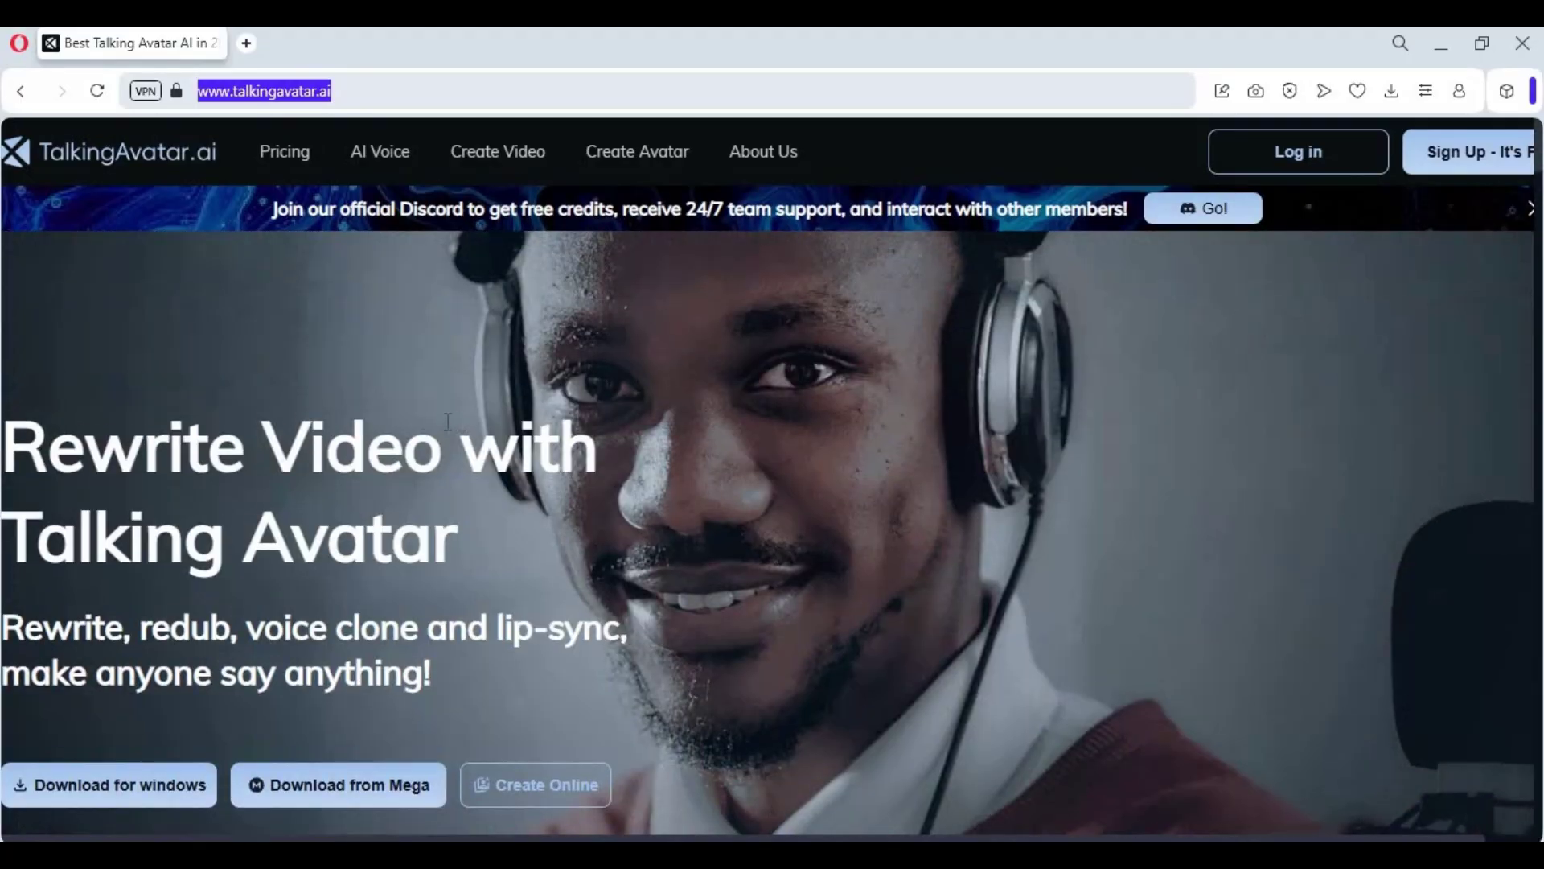
pyautogui.scroll(-1, 359, 482)
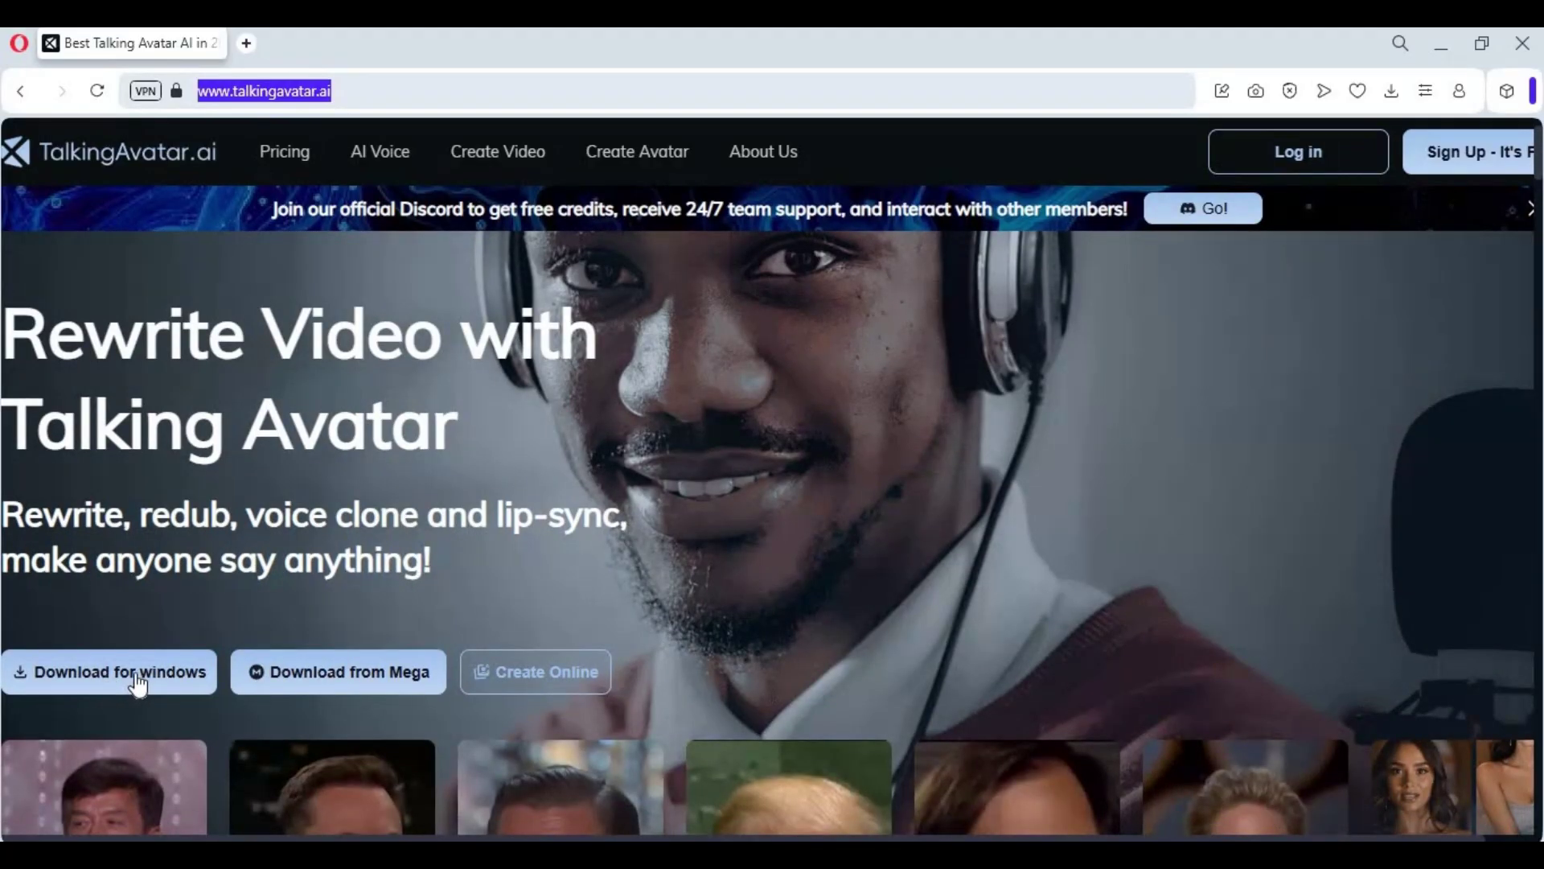
pyautogui.click(131, 674)
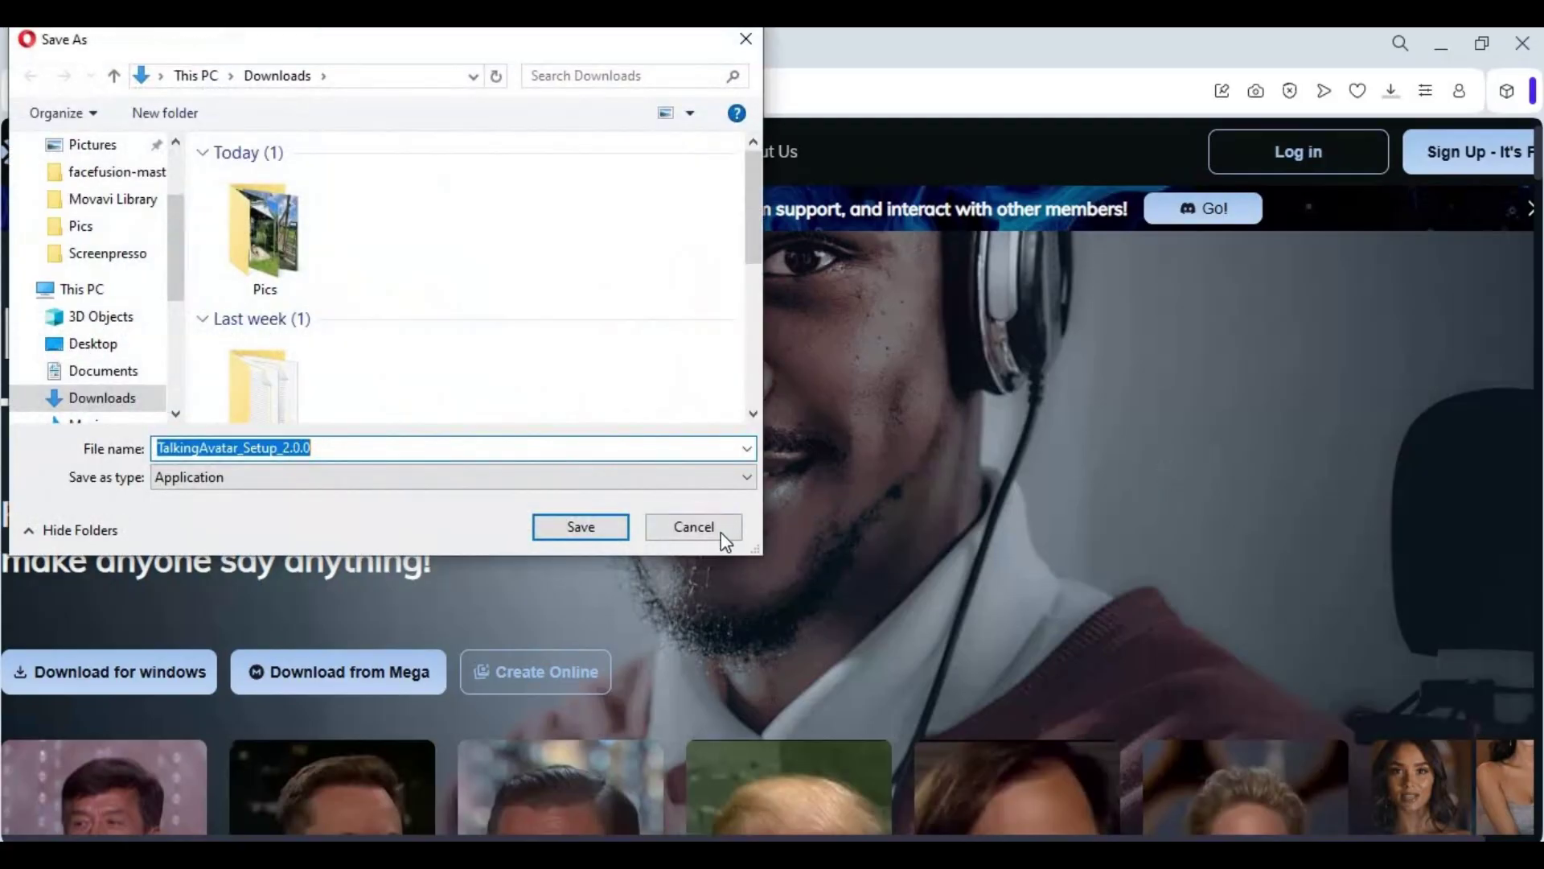
pyautogui.click(721, 532)
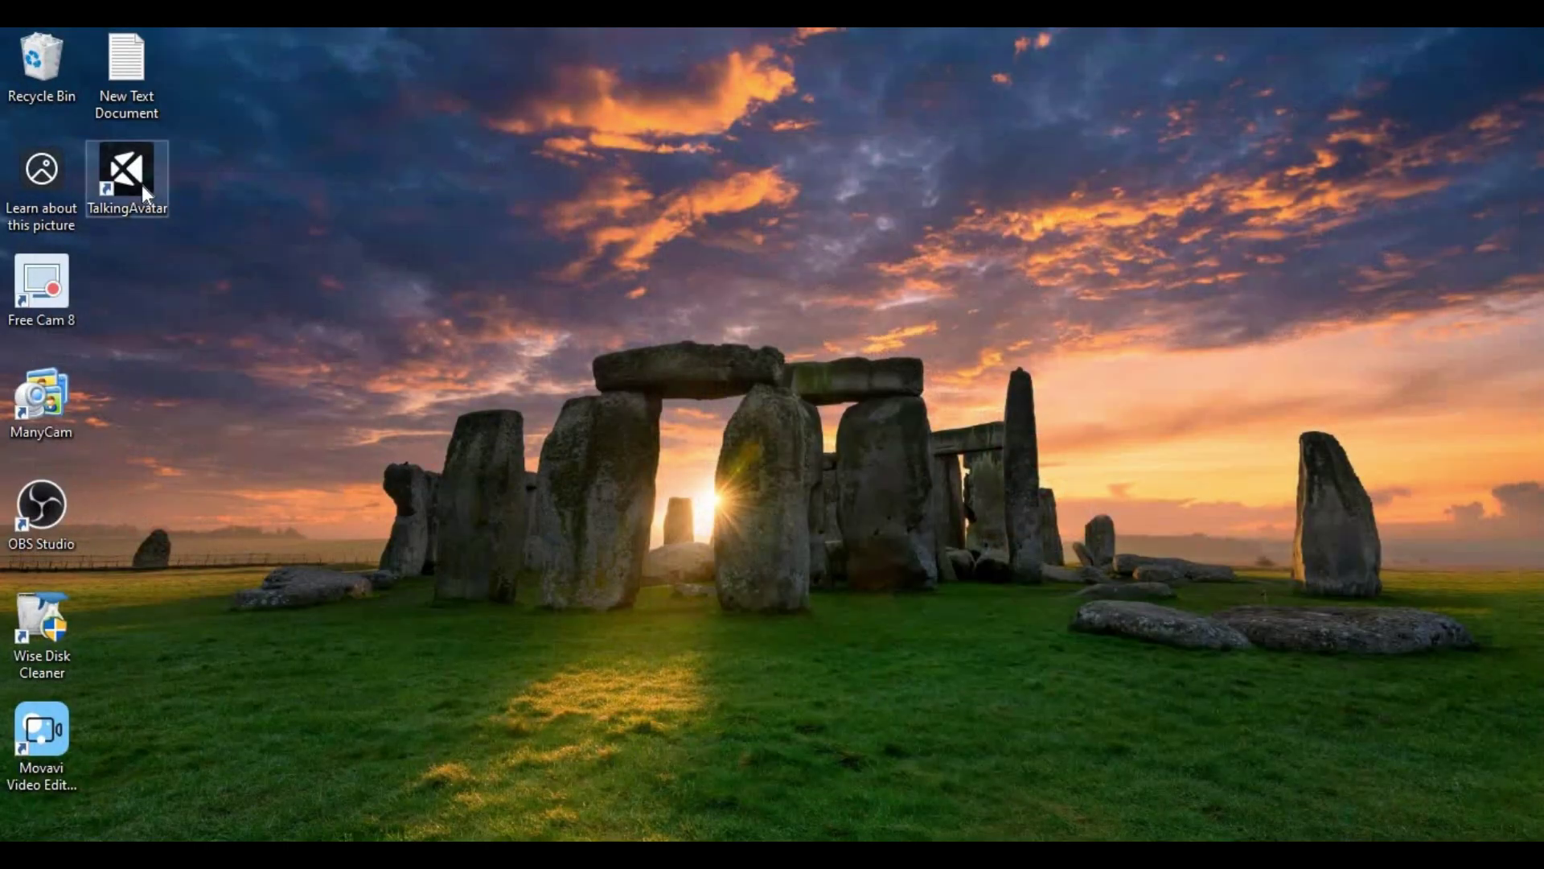
# - Launch the TalkingAvatar desktop app and sign in with Google, letting the browser hand off to the app
pyautogui.click(142, 186)
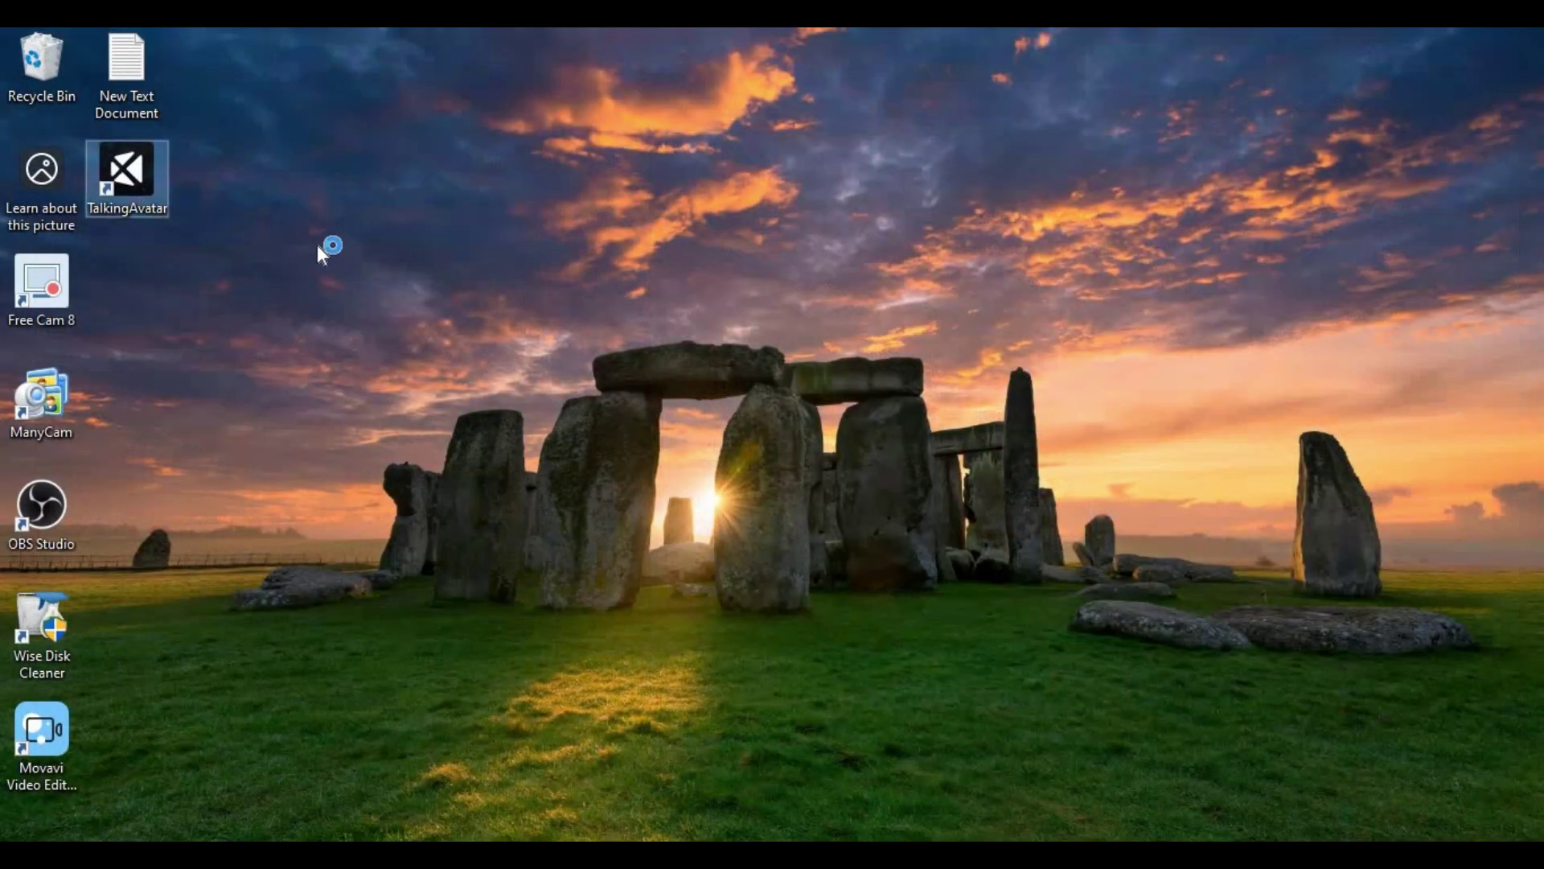
pyautogui.doubleClick(122, 206)
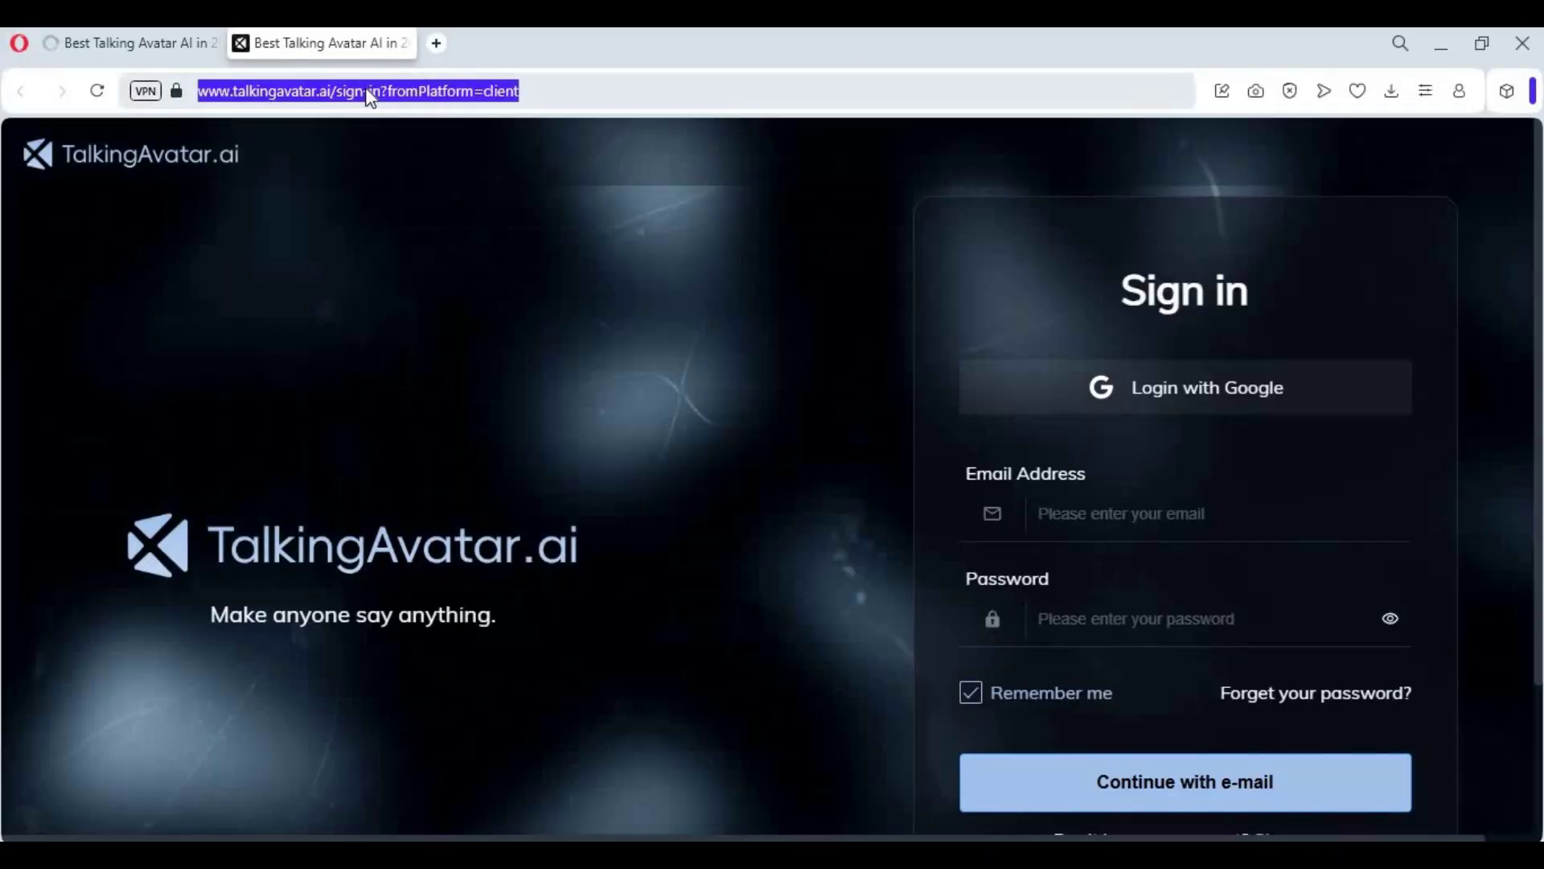
pyautogui.click(1138, 389)
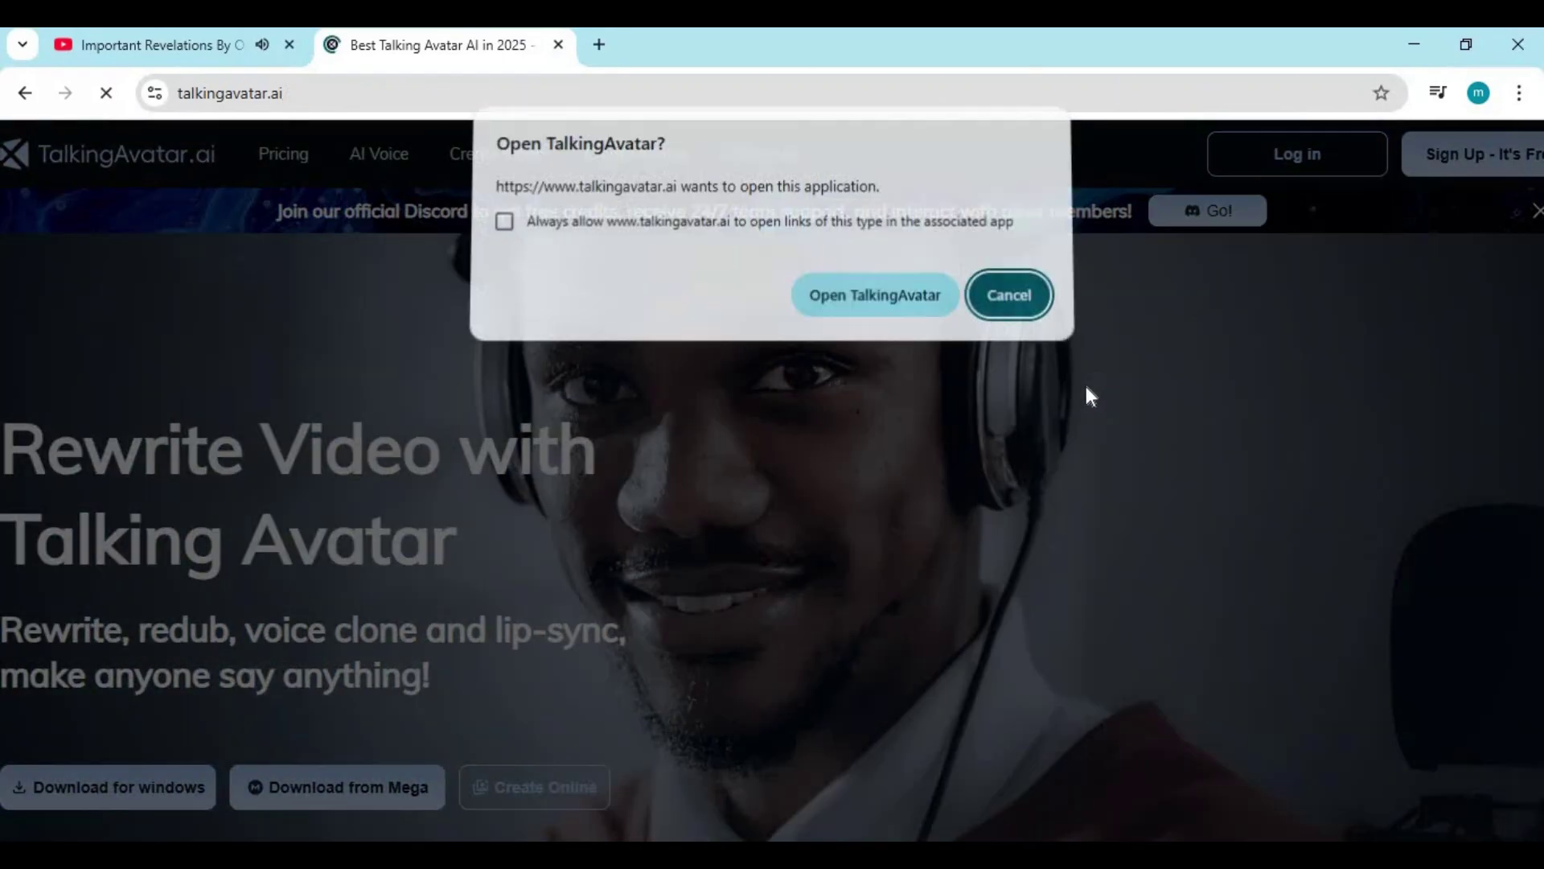
pyautogui.click(884, 303)
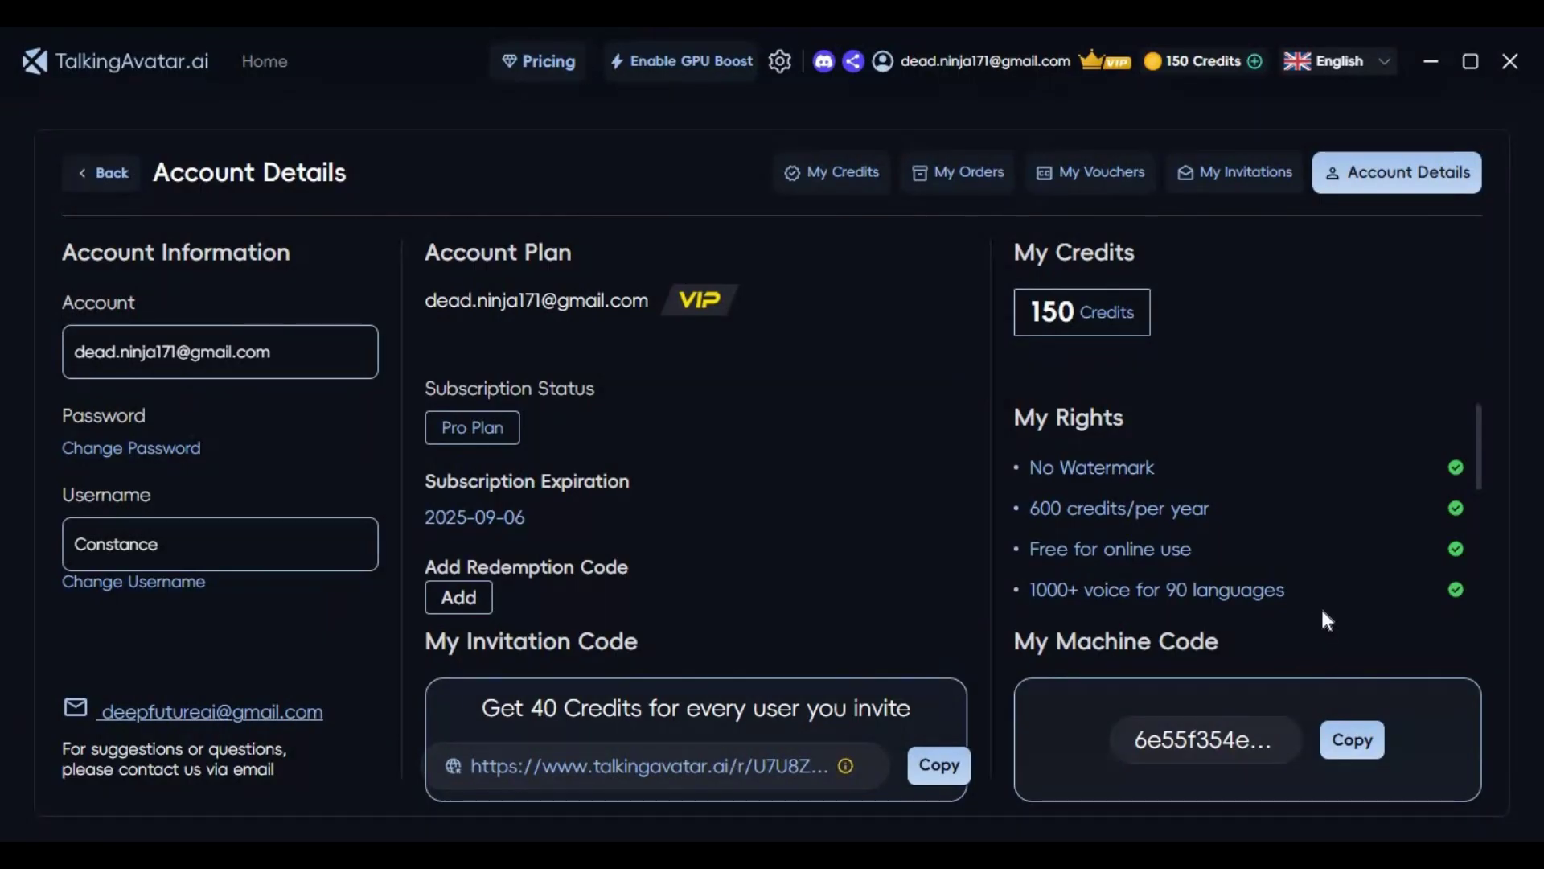
# - Return to the avatar tools home page and open the Create Video editor
pyautogui.scroll(-5, 1323, 613)
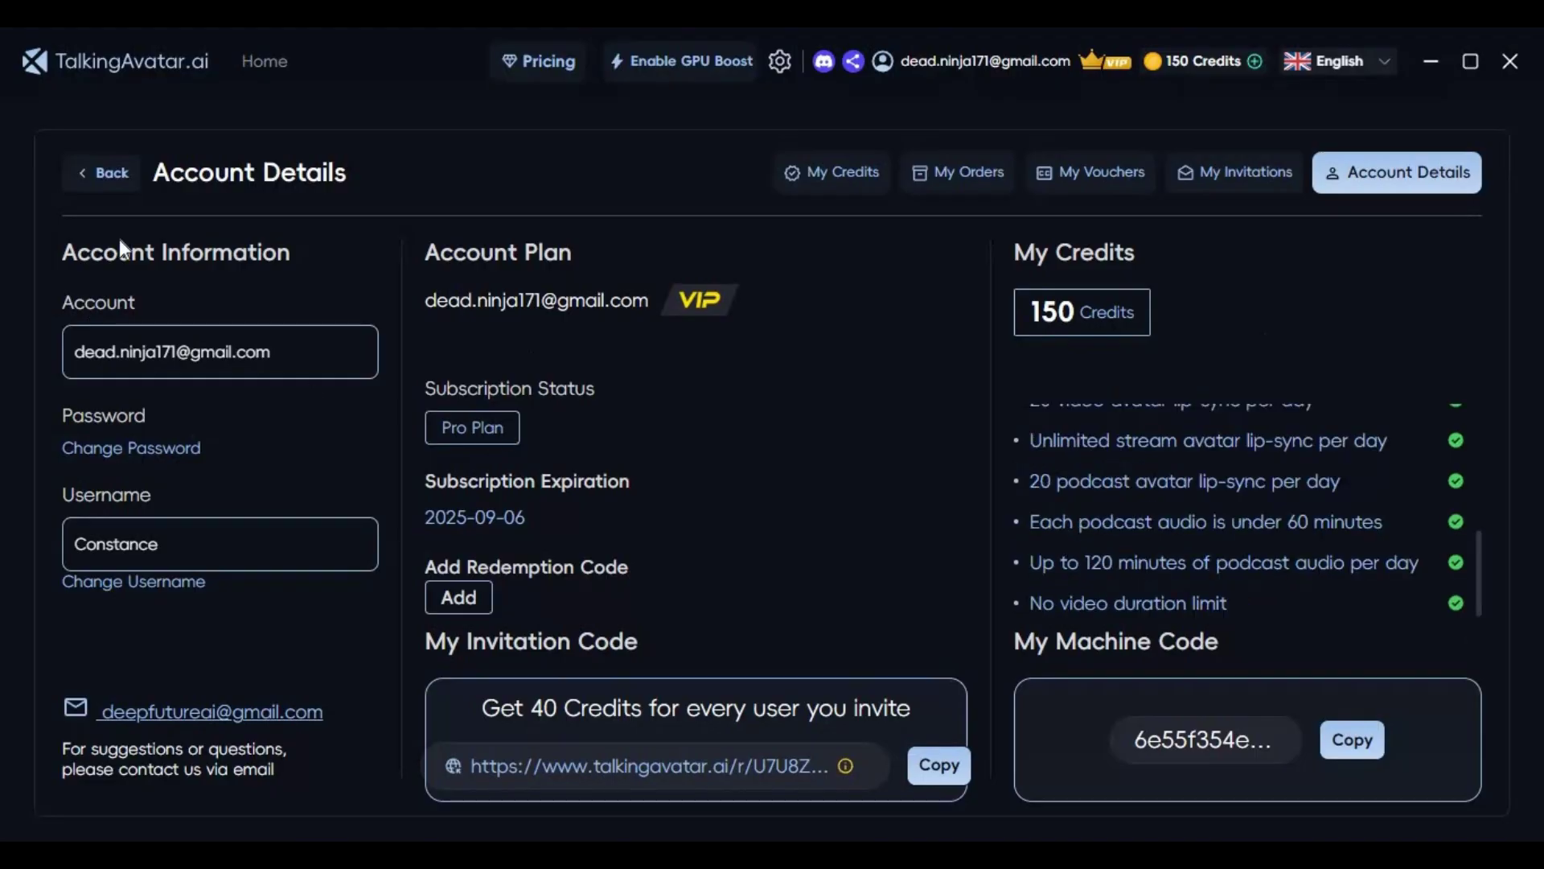
pyautogui.click(256, 68)
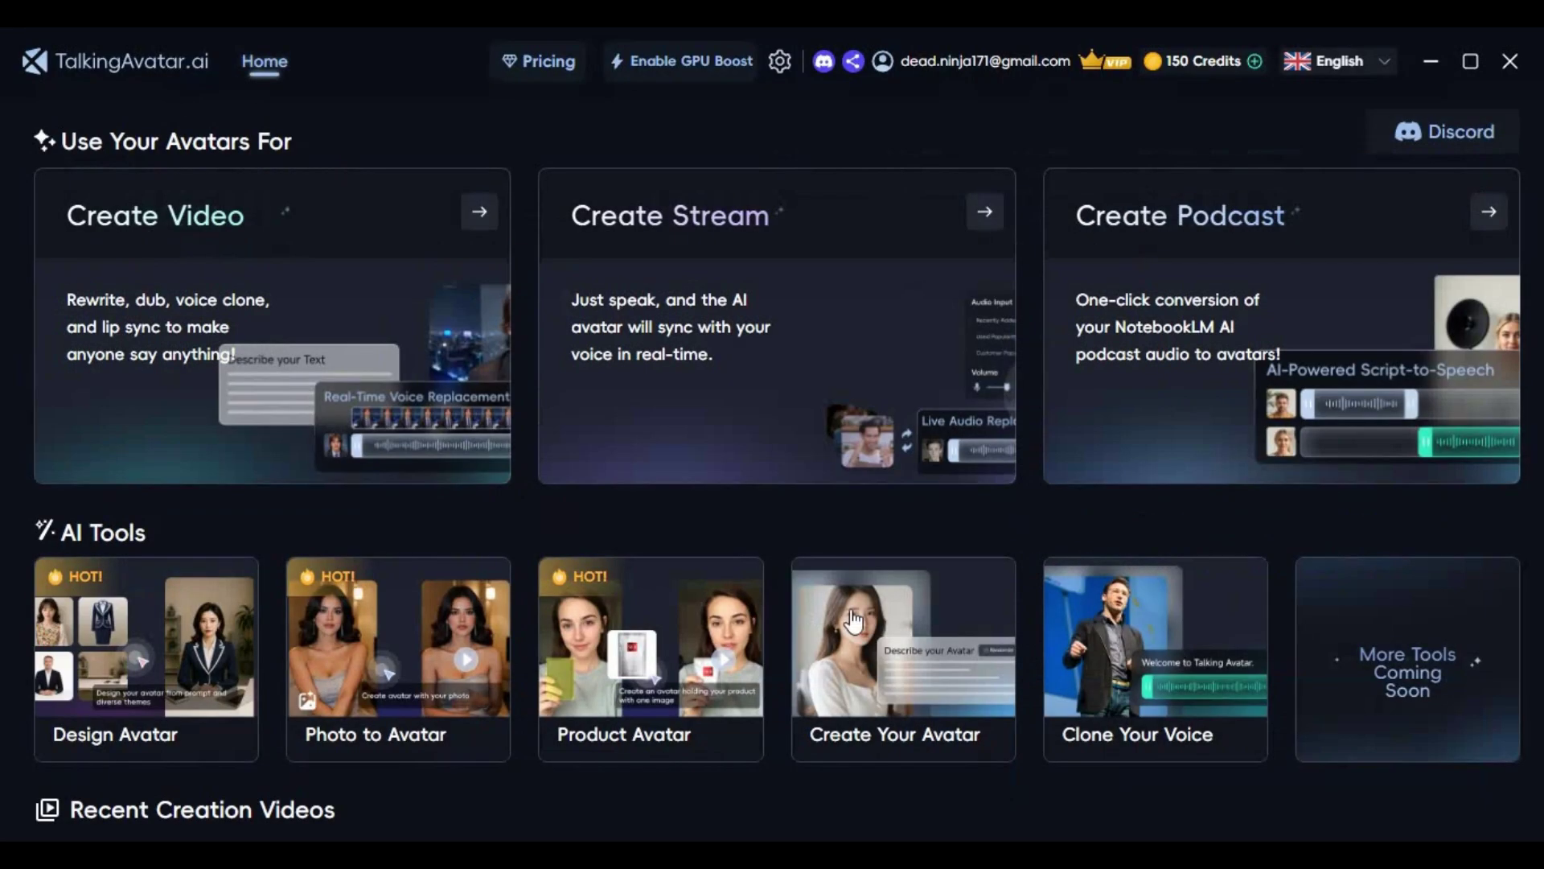
pyautogui.scroll(-1, 1068, 396)
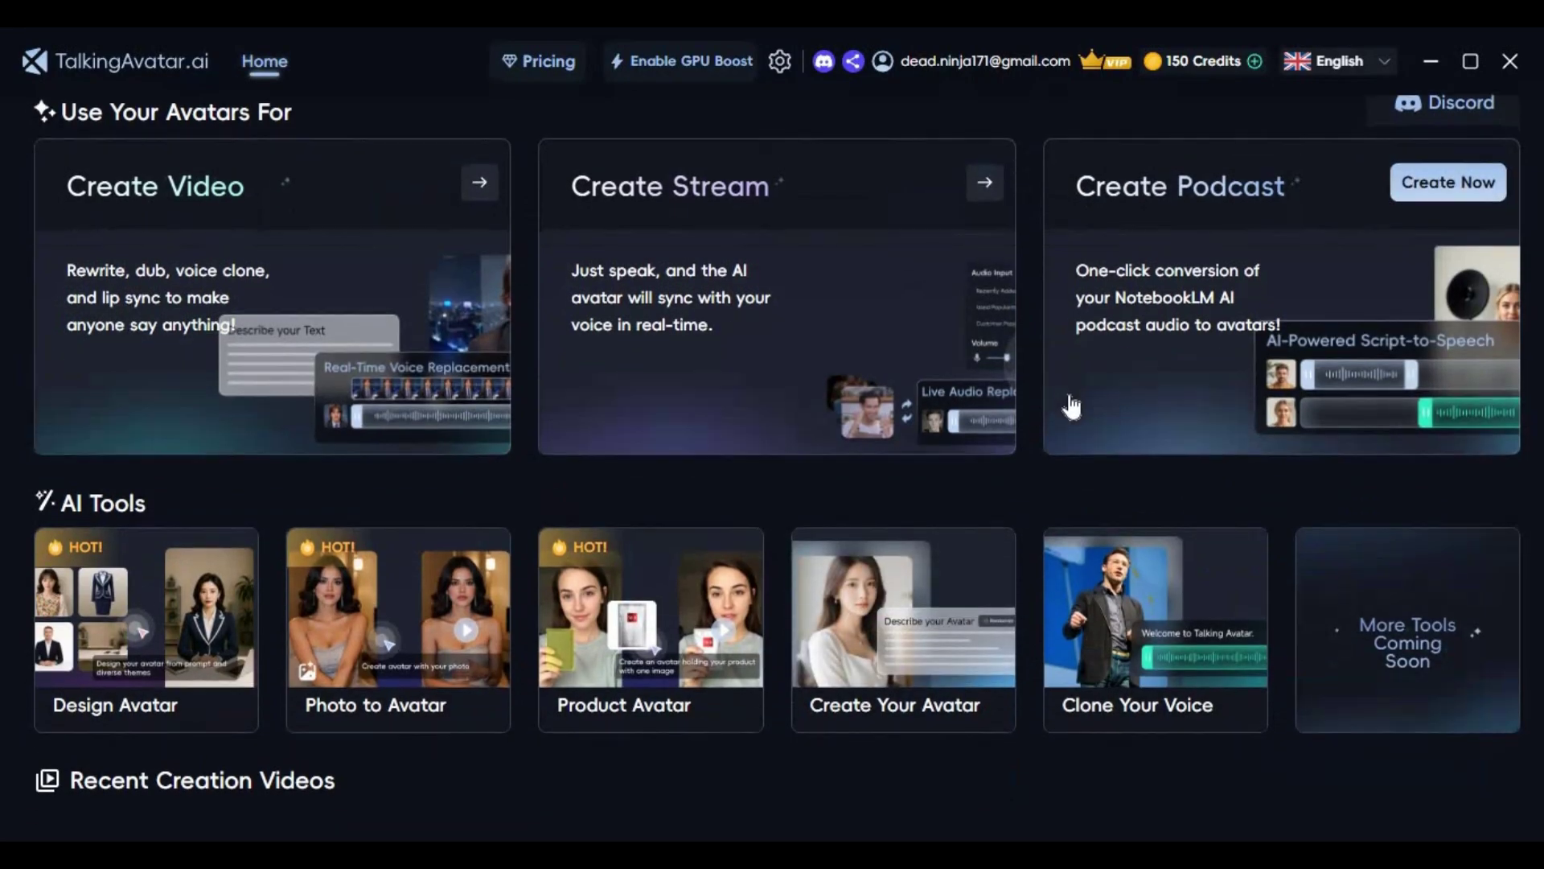
pyautogui.scroll(1, 1051, 246)
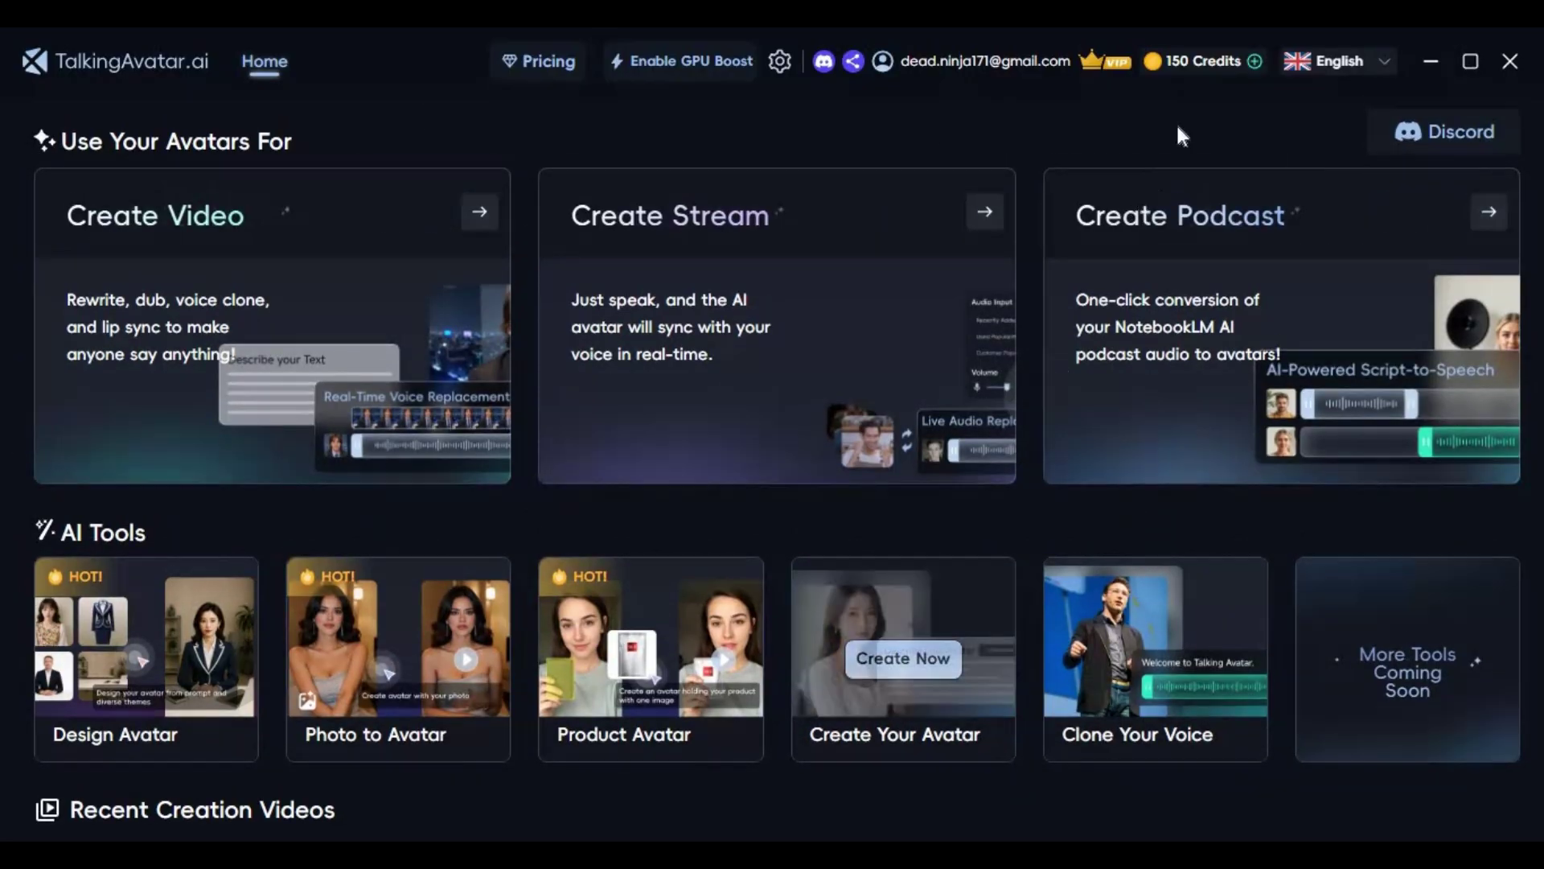
pyautogui.click(439, 212)
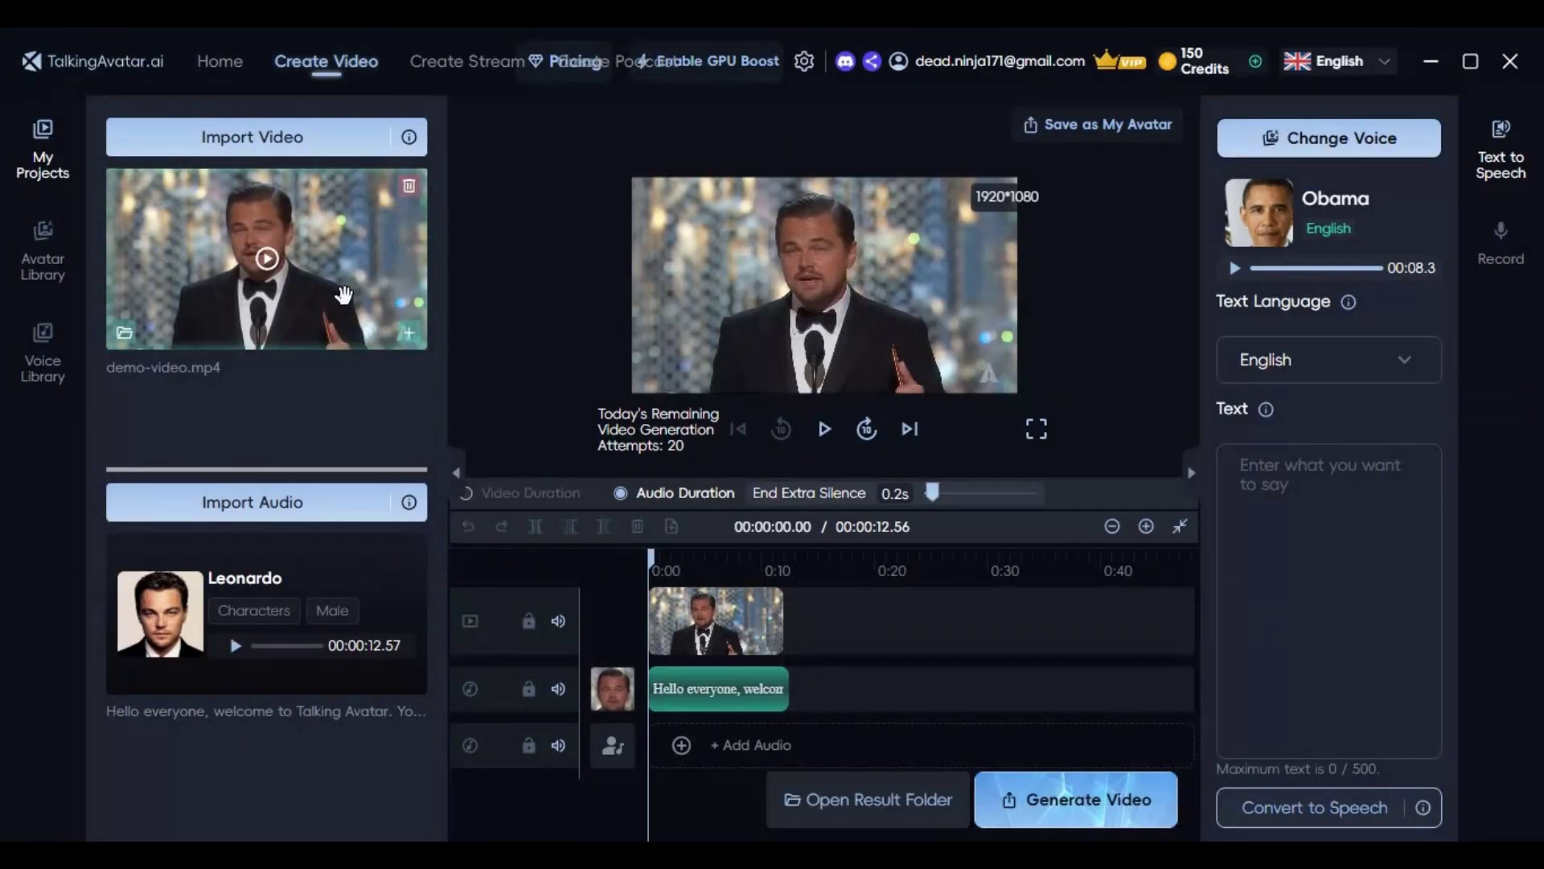
# - Import the 720×1280 portrait video file and select the demo clip on the timeline
pyautogui.click(278, 138)
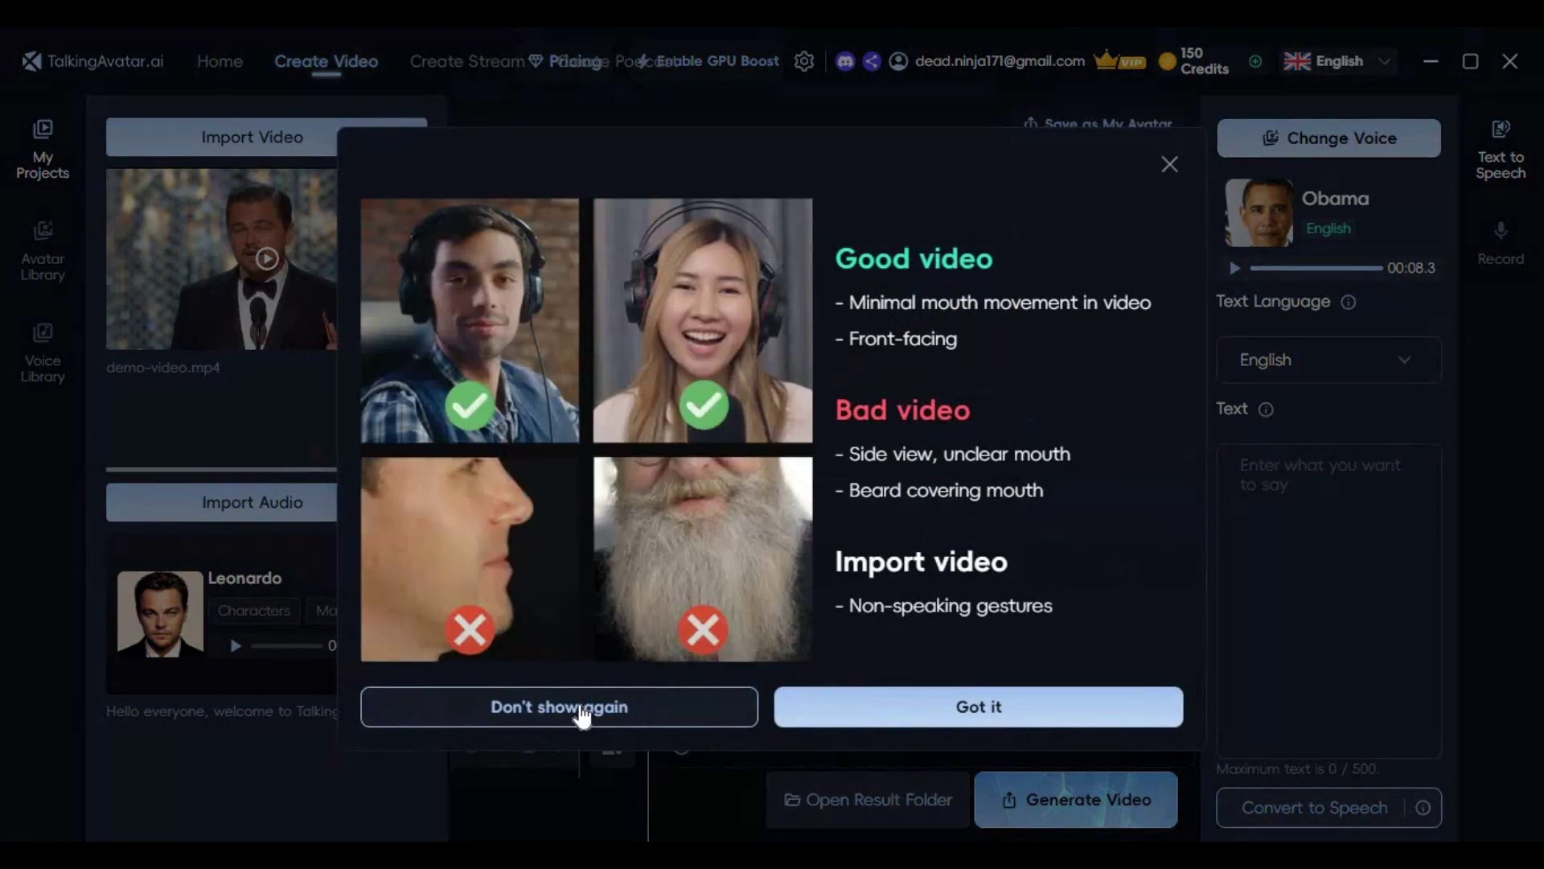
pyautogui.click(953, 726)
pyautogui.doubleClick(264, 233)
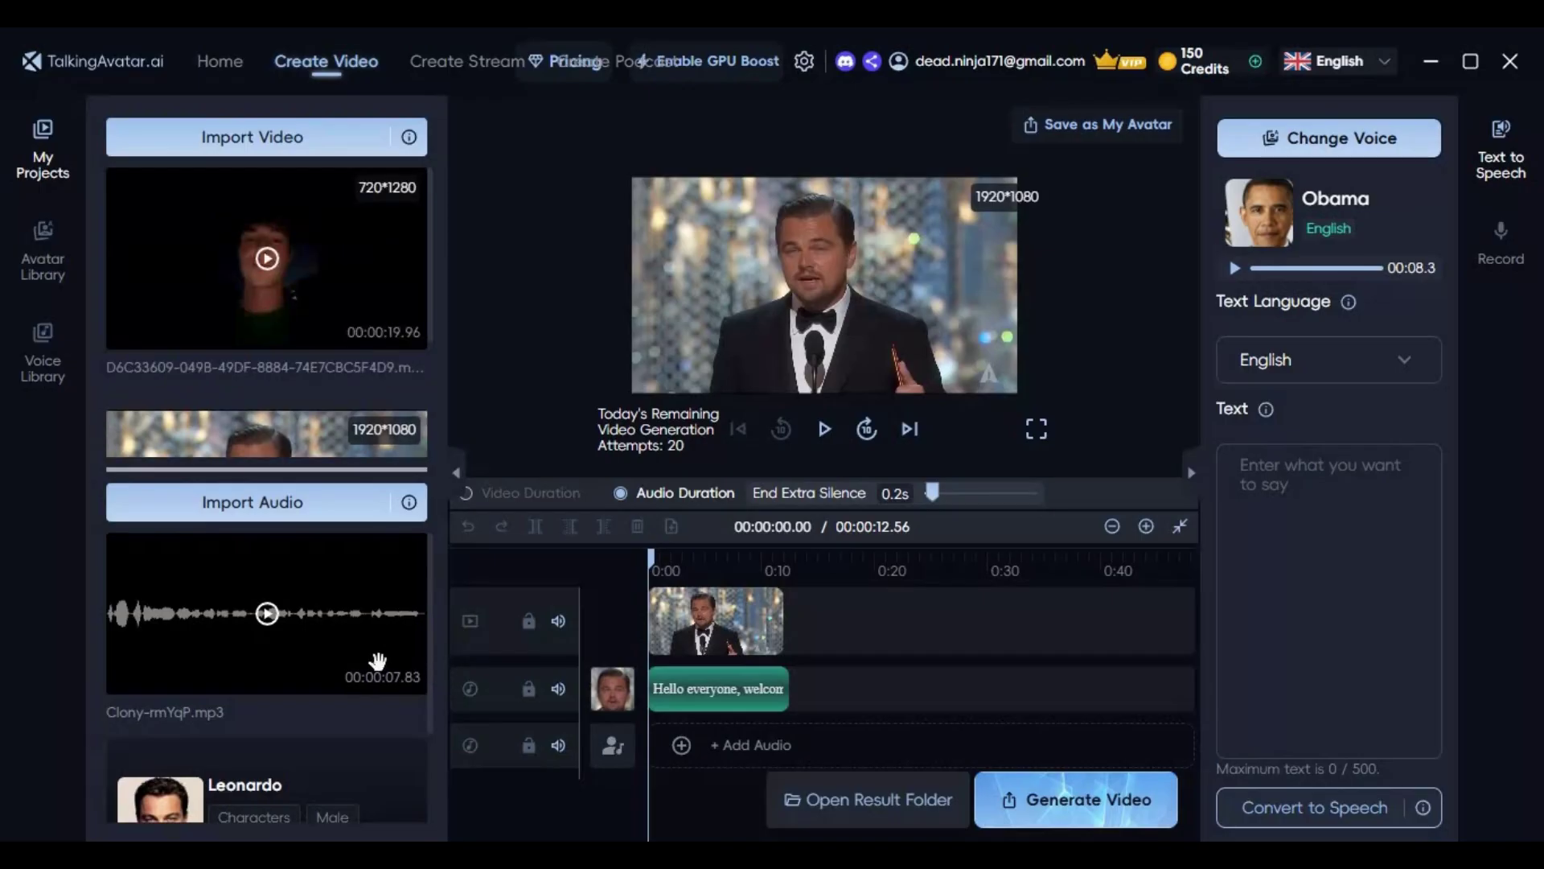
pyautogui.click(711, 615)
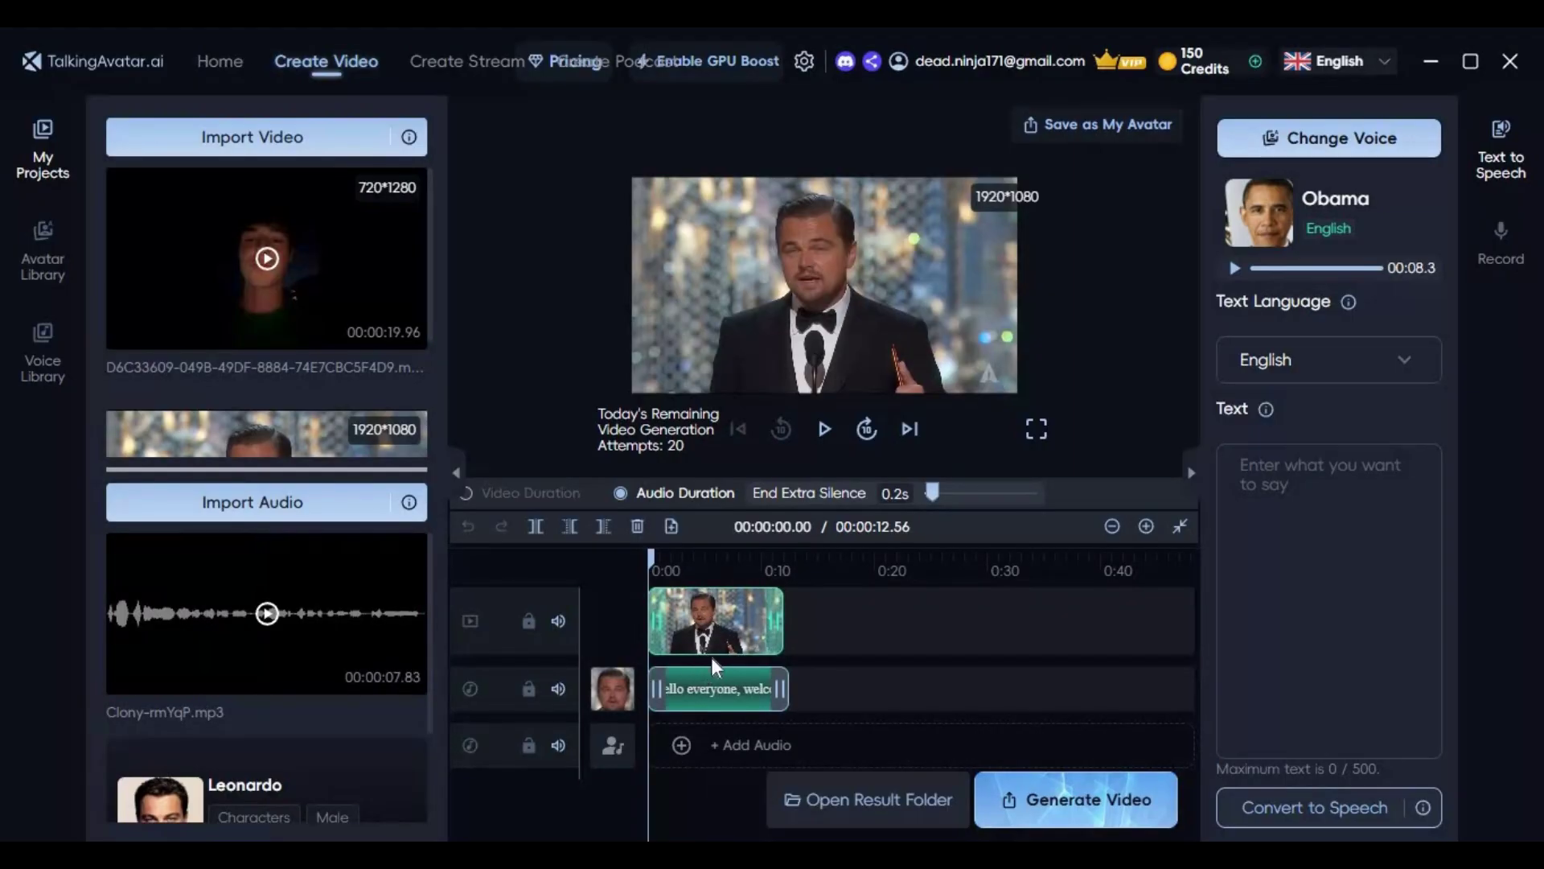
# - Replace the demo video clip with the portrait video on the video track
pyautogui.click(637, 526)
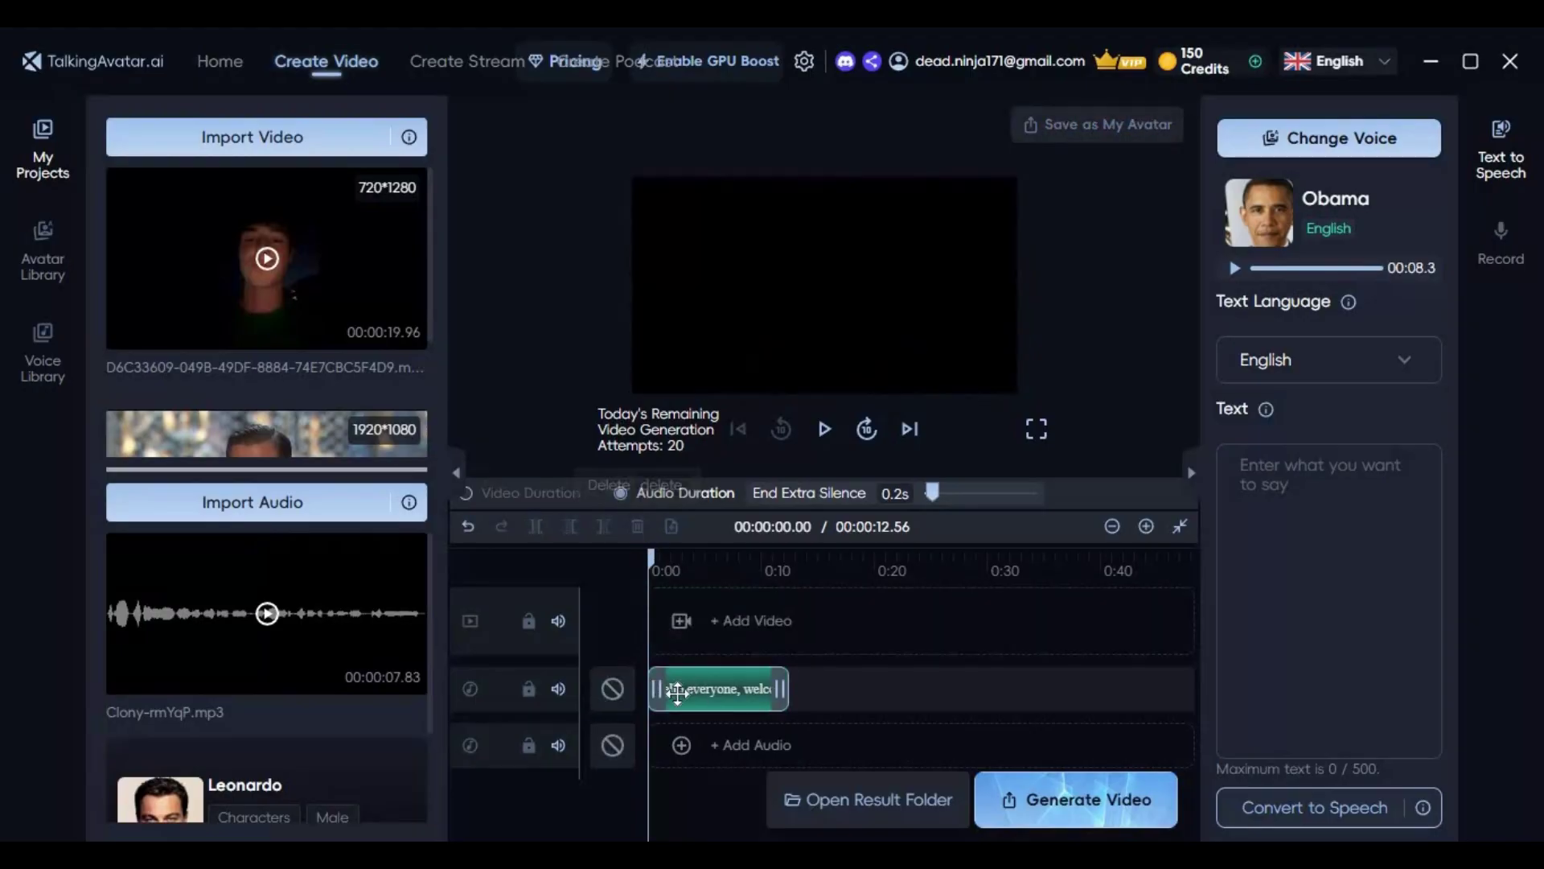
pyautogui.click(677, 690)
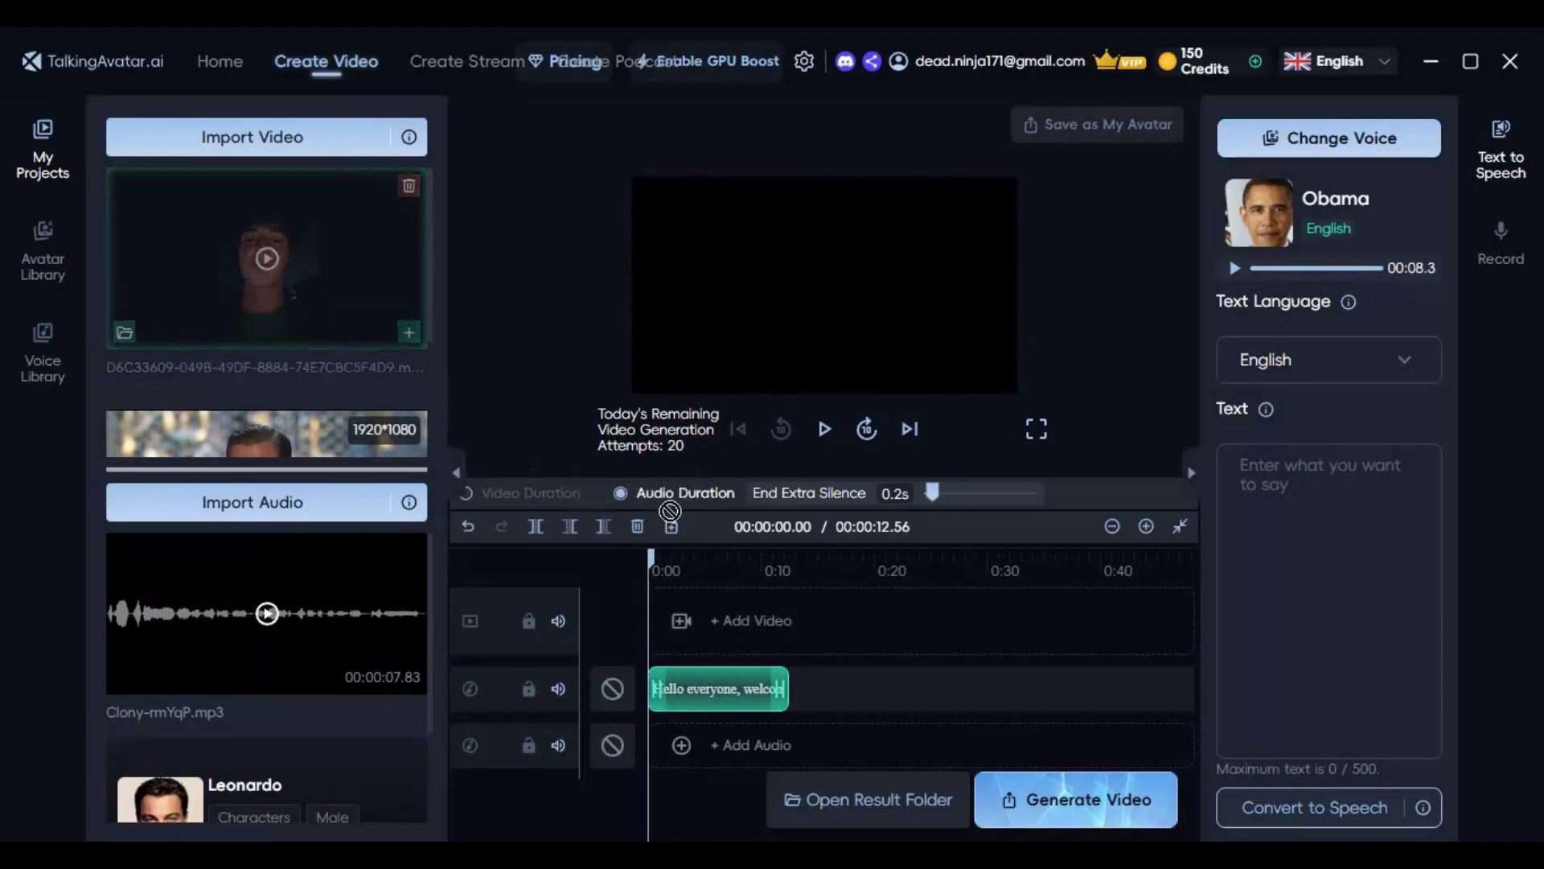
pyautogui.moveTo(670, 511); pyautogui.dragTo(752, 620)
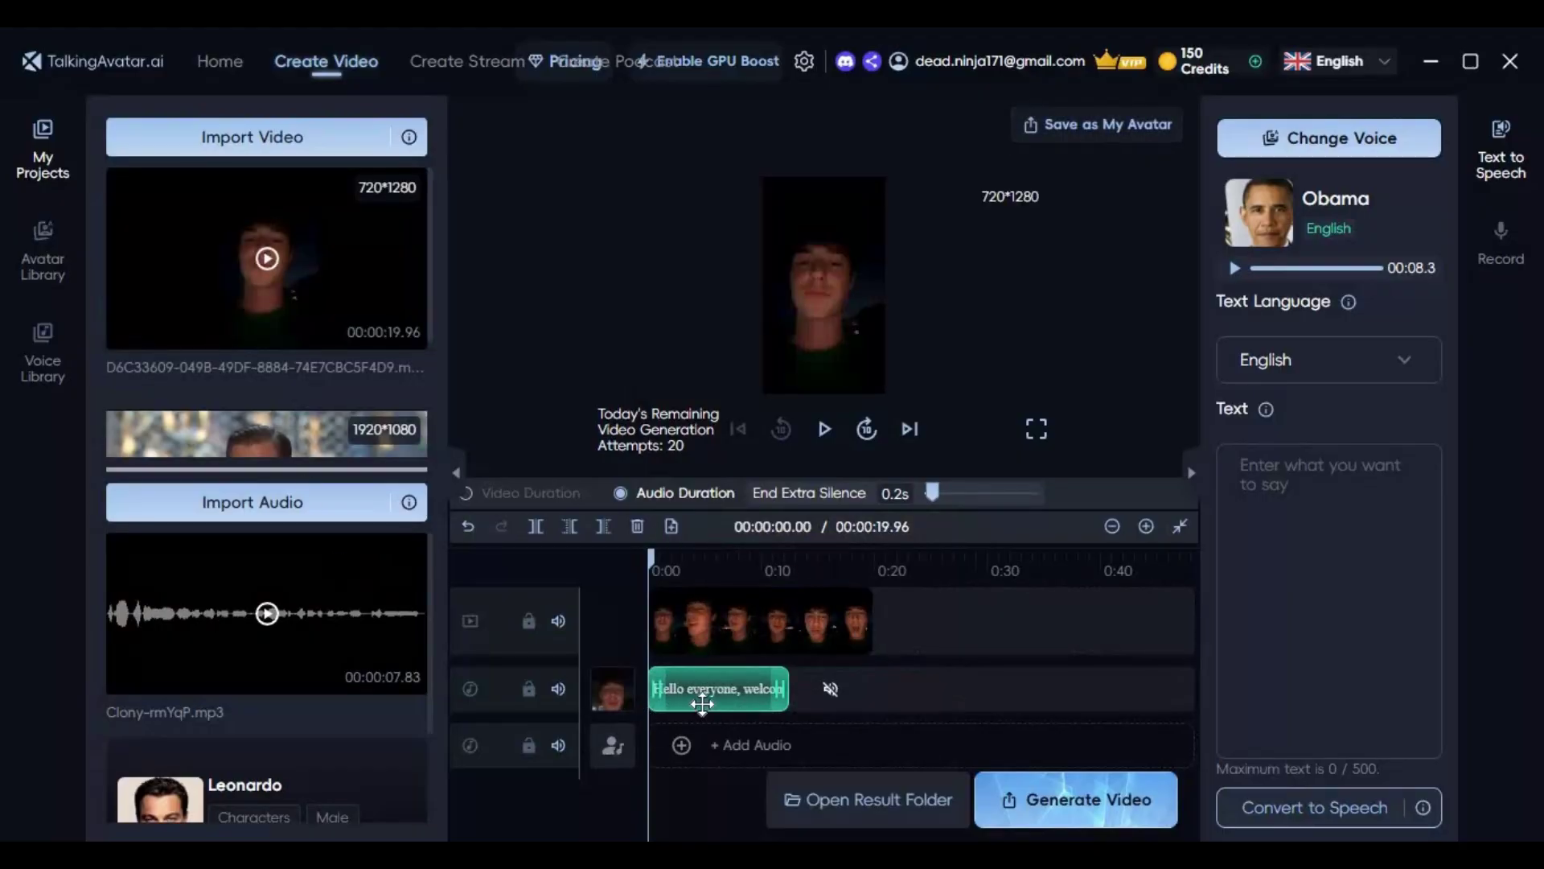
# - Swap the Leonardo voice for Clony-rmYqP.mp3 on the audio track and preview from the start
pyautogui.click(637, 526)
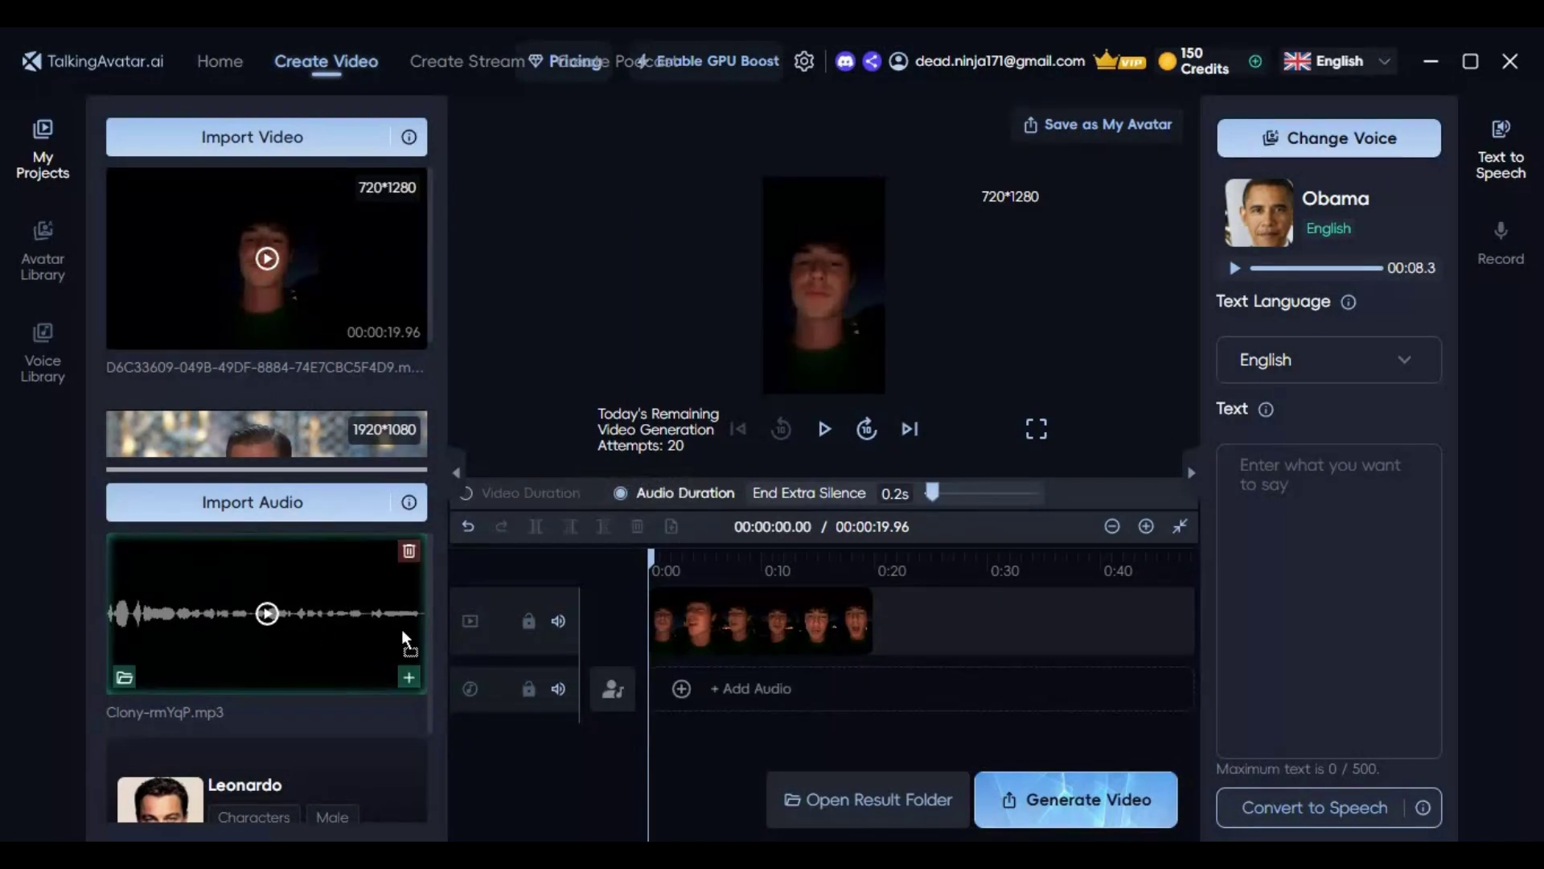
pyautogui.moveTo(207, 608); pyautogui.dragTo(759, 715)
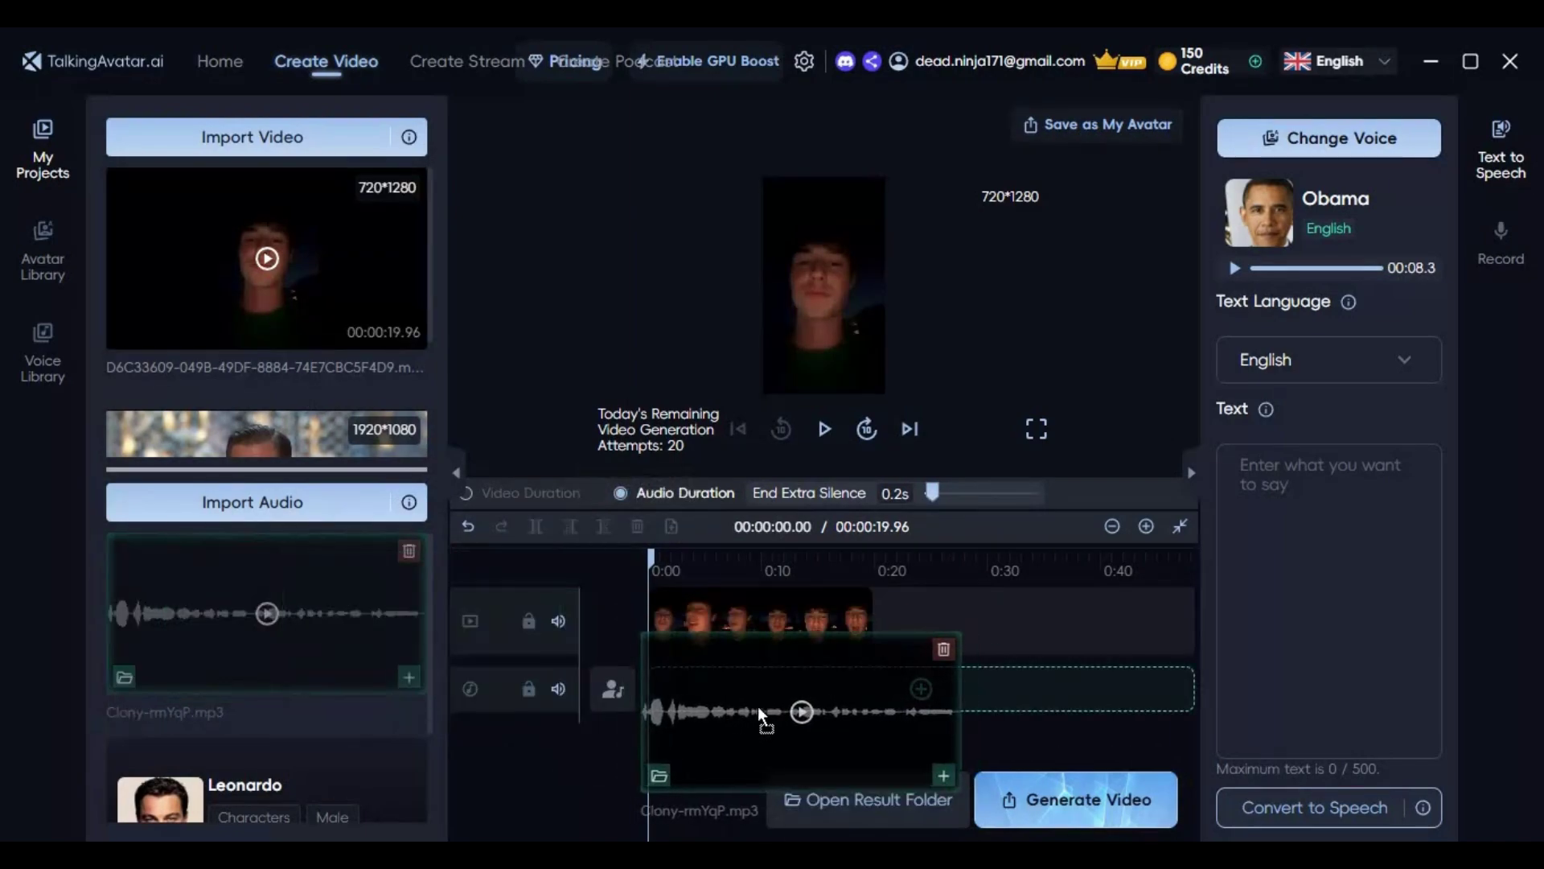
pyautogui.moveTo(760, 707); pyautogui.dragTo(755, 709)
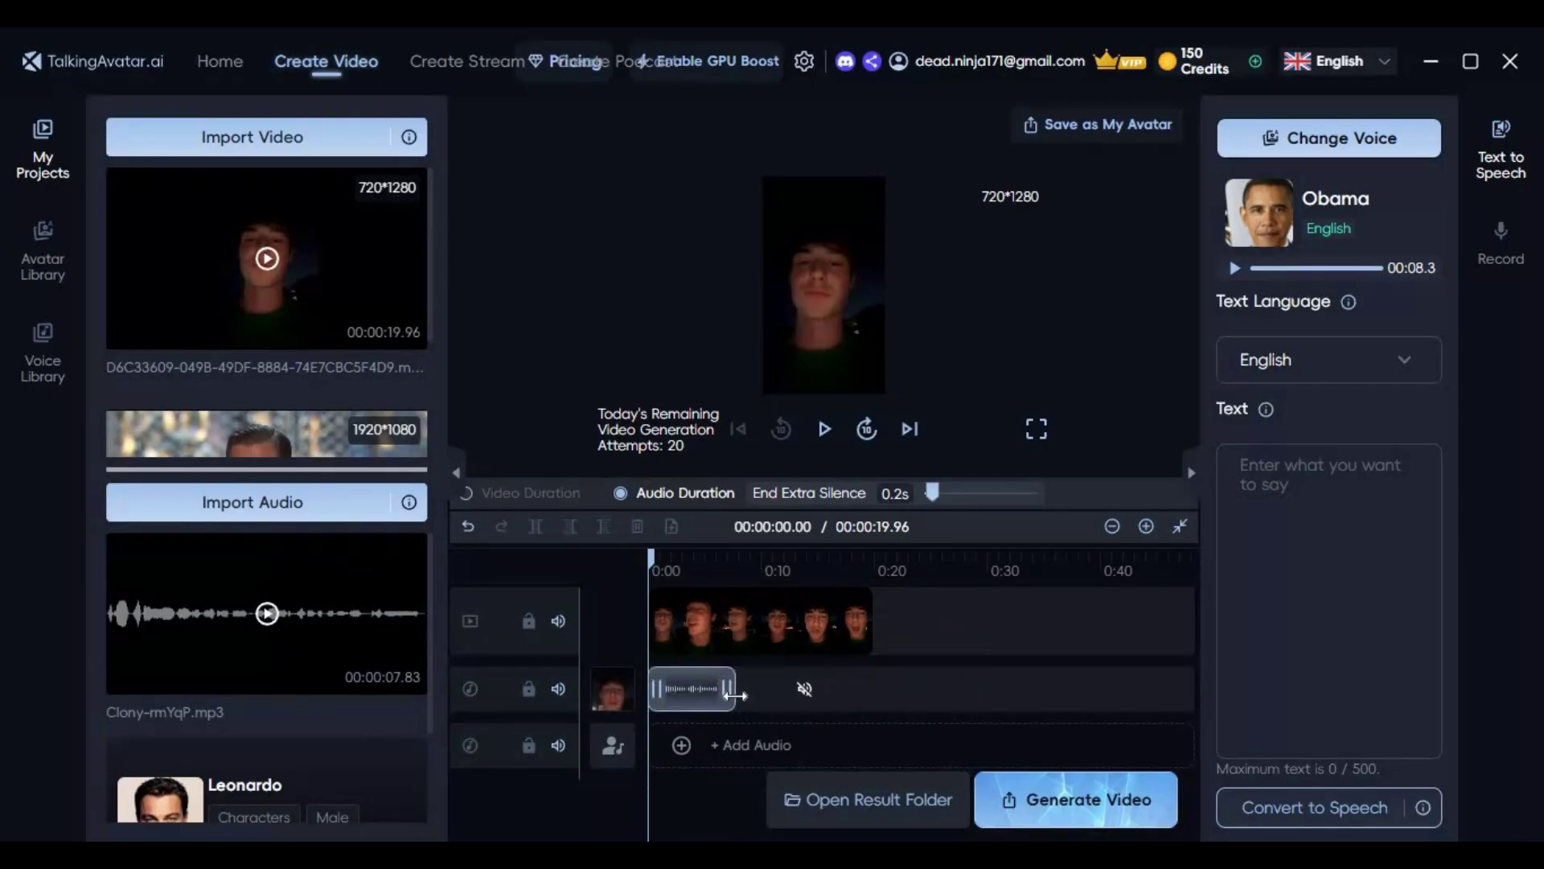
pyautogui.click(723, 691)
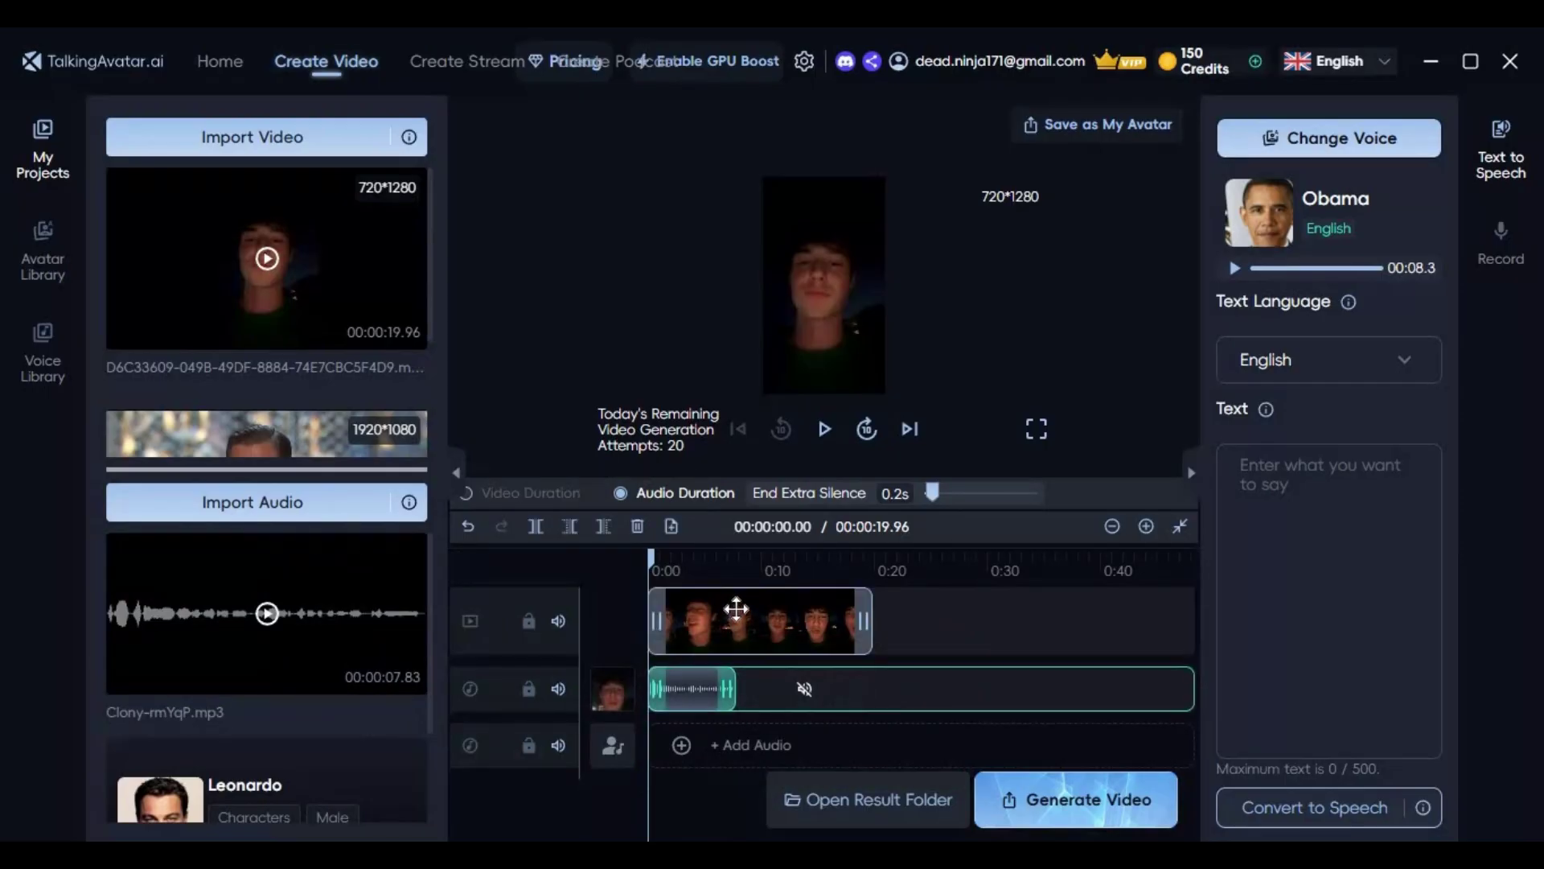
pyautogui.click(727, 616)
pyautogui.moveTo(679, 555); pyautogui.dragTo(736, 570)
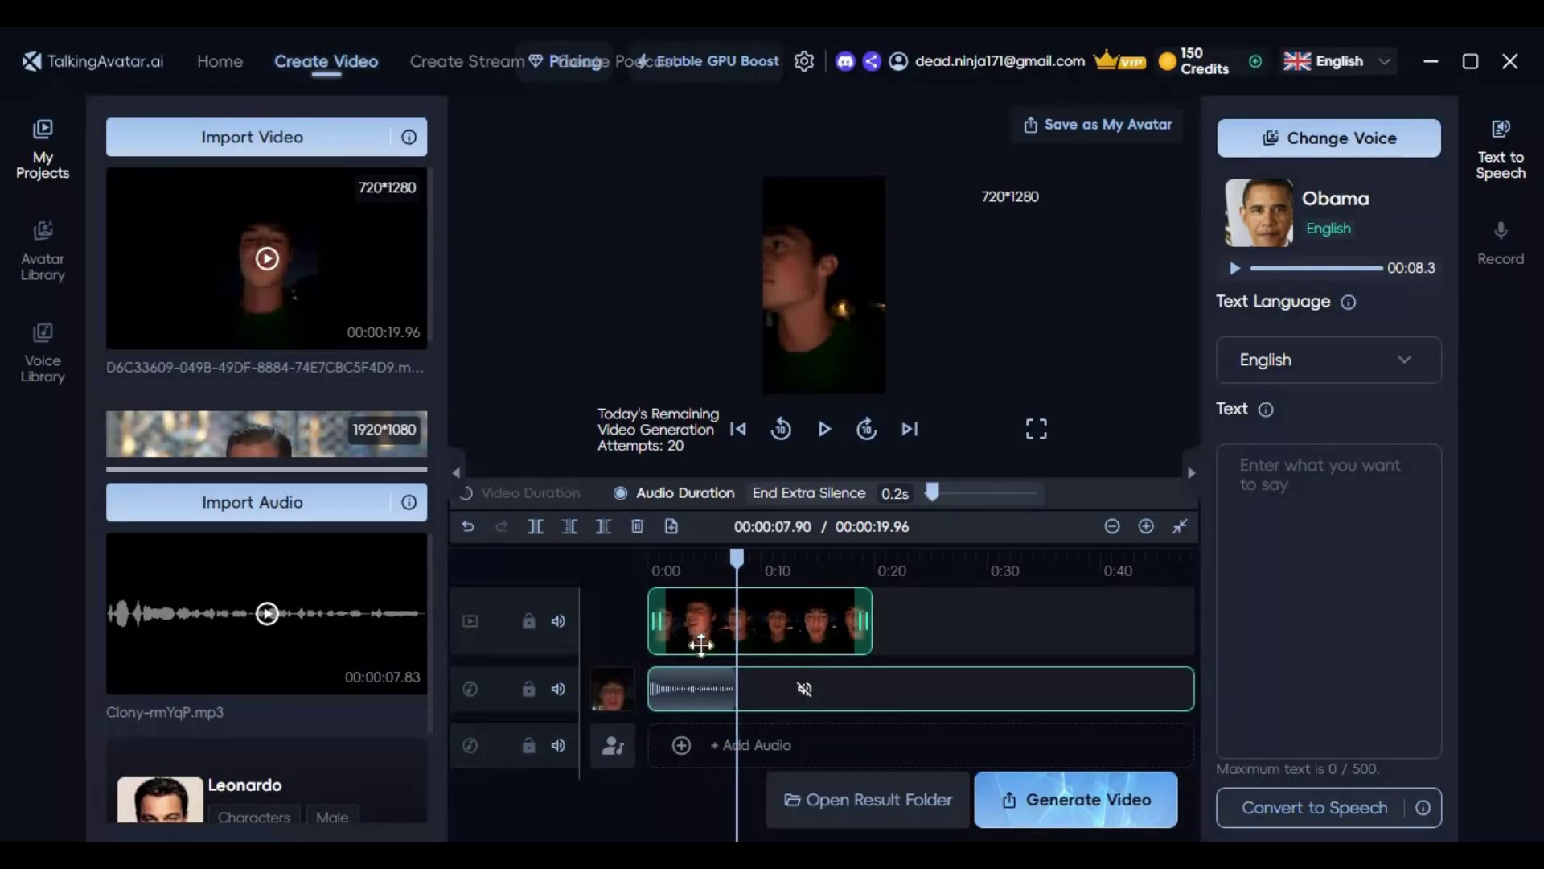
pyautogui.press('Home')
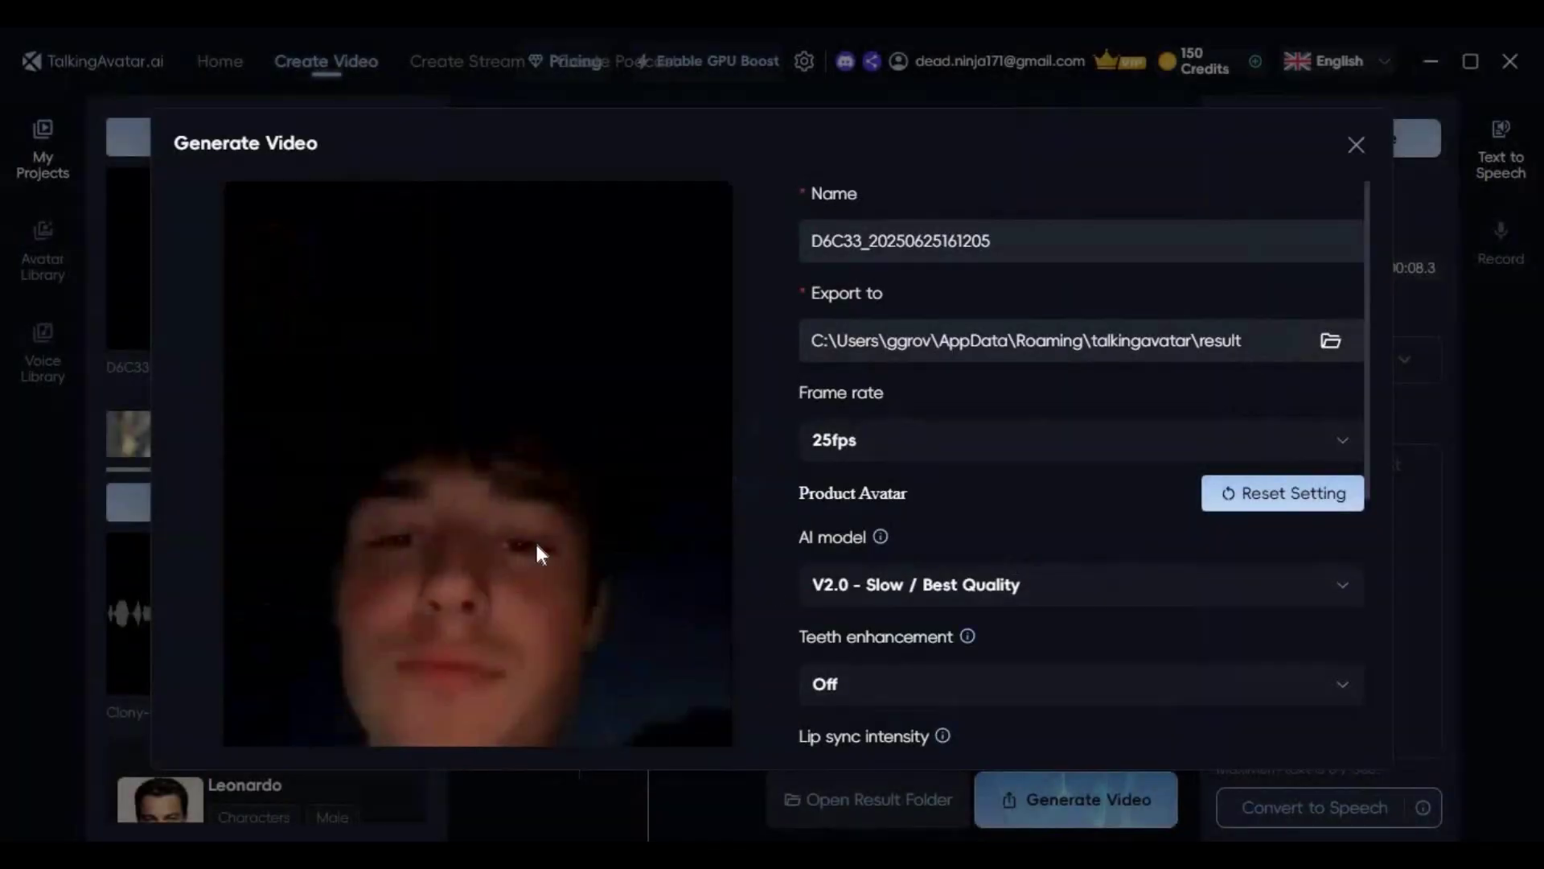
# - Keep the default lip-sync settings and generate the 8-second video
pyautogui.scroll(-1, 567, 540)
pyautogui.scroll(-4, 568, 539)
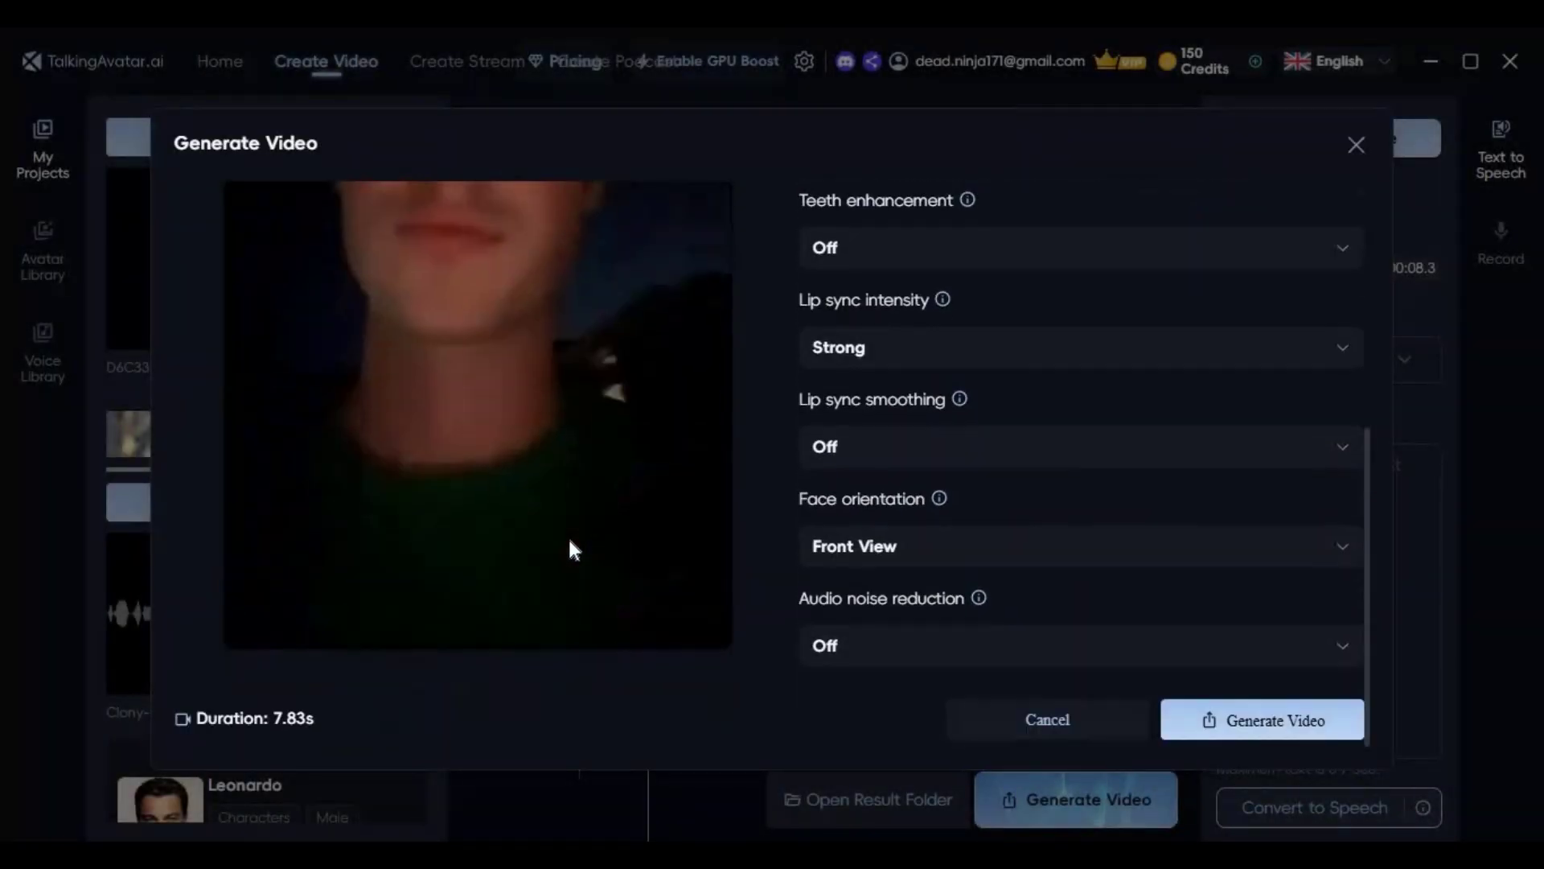
pyautogui.scroll(1, 568, 536)
pyautogui.scroll(1, 568, 534)
pyautogui.scroll(1, 571, 534)
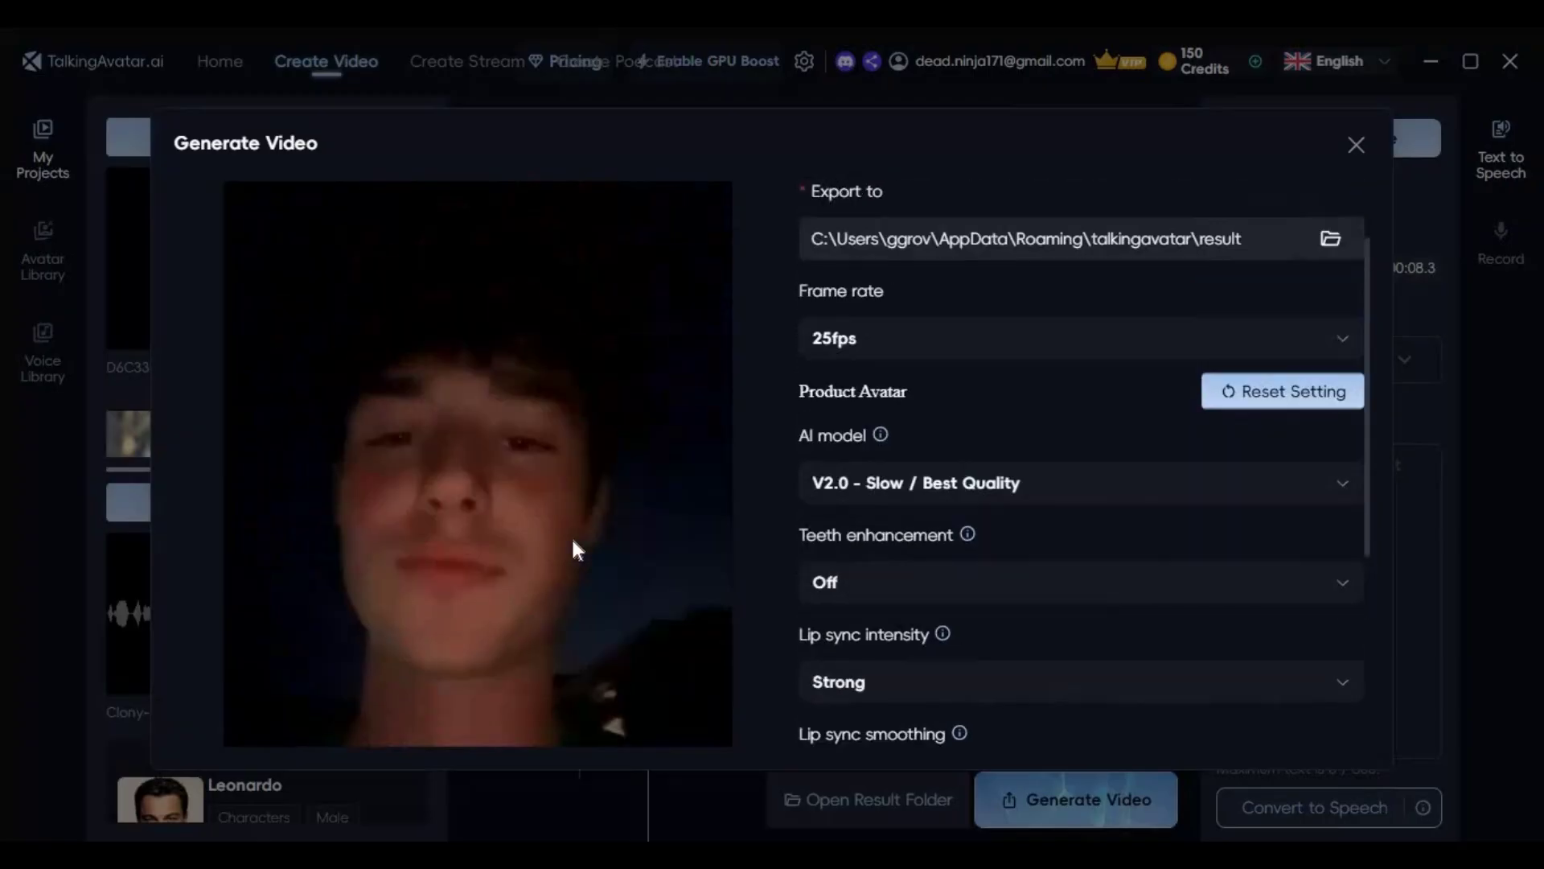
pyautogui.scroll(-3, 579, 539)
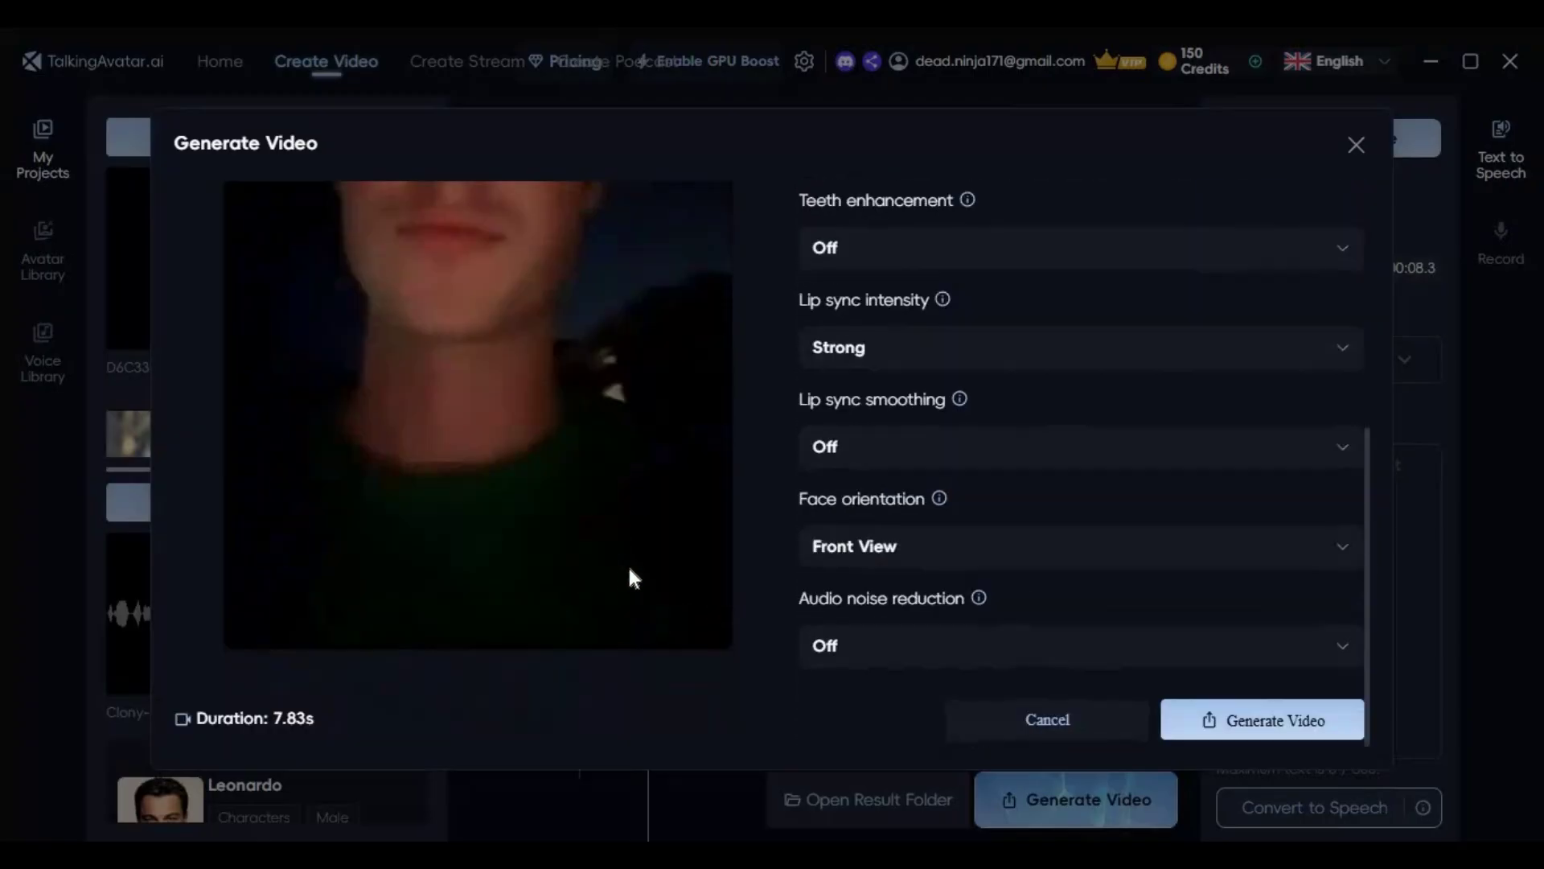
pyautogui.click(1265, 726)
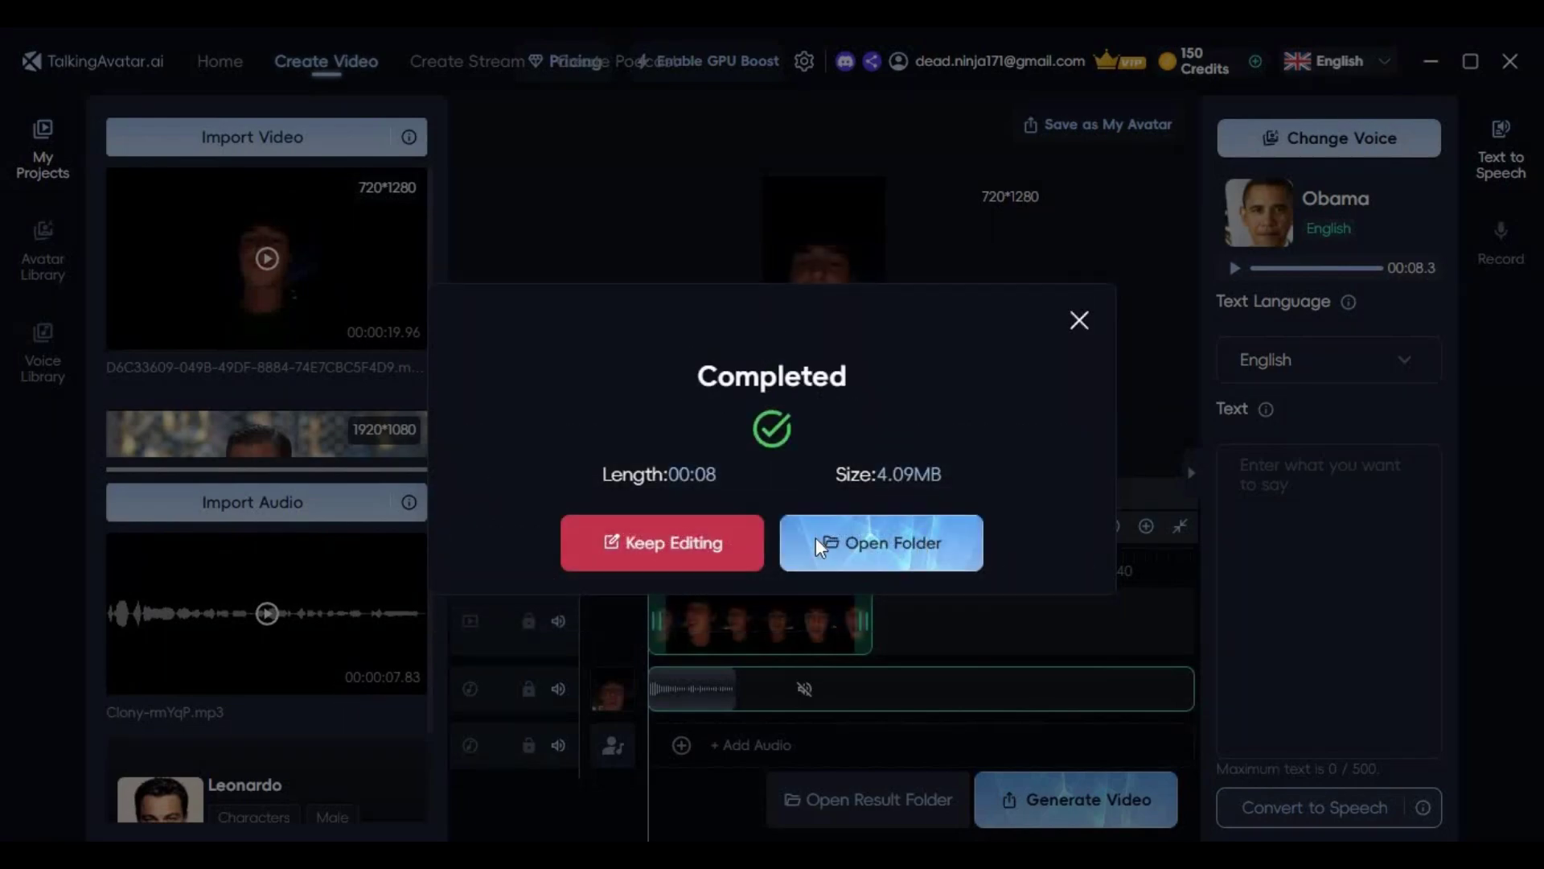
# - Watch the exported video from its result folder, then close the player, Explorer and completion message
pyautogui.click(815, 544)
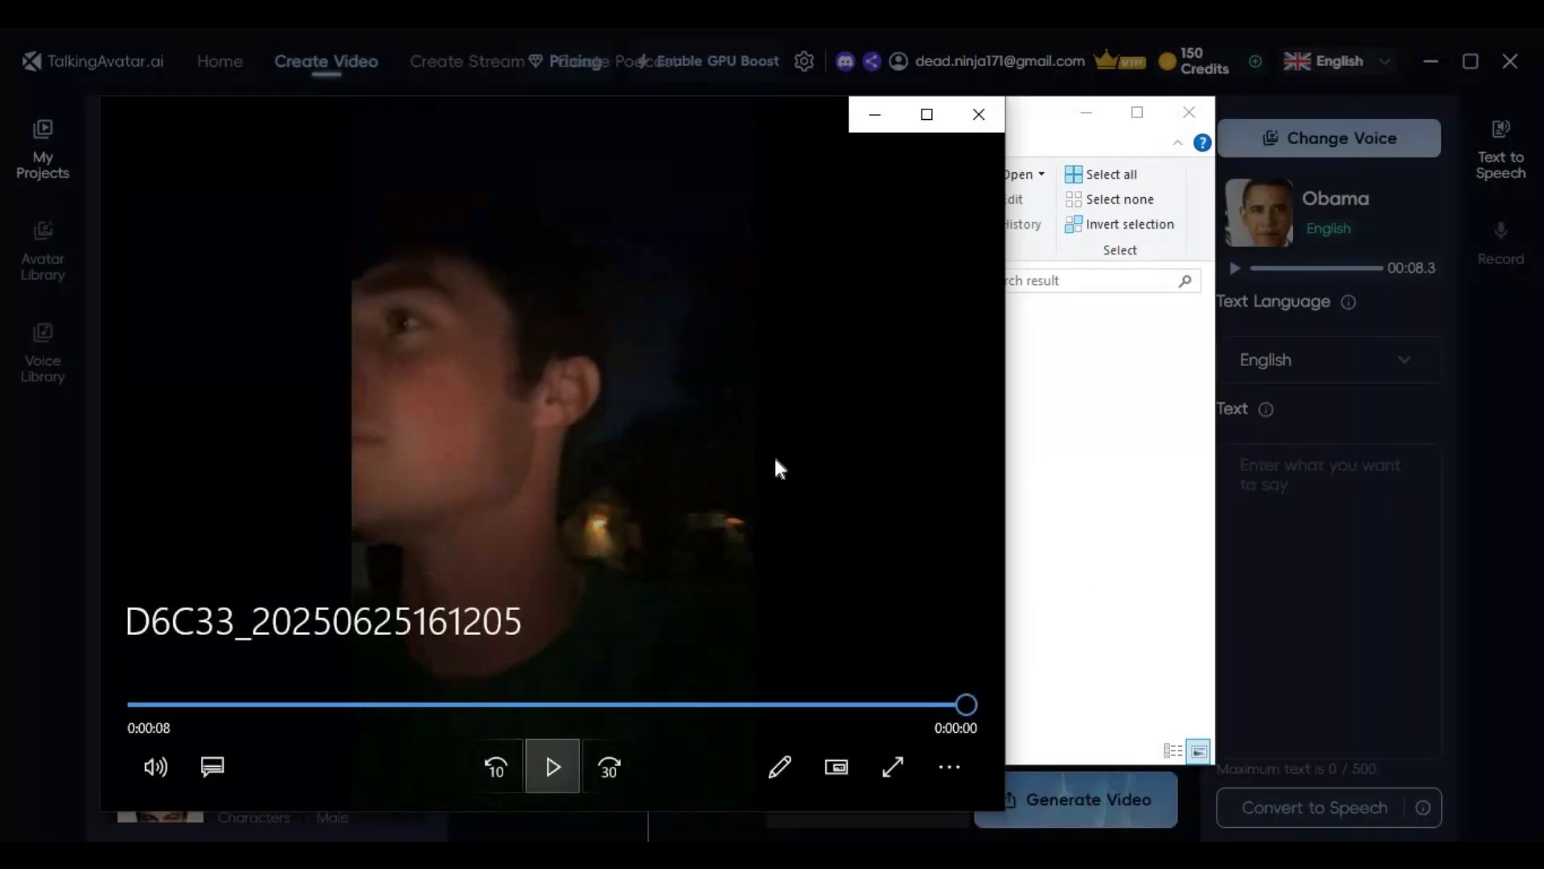
pyautogui.click(992, 122)
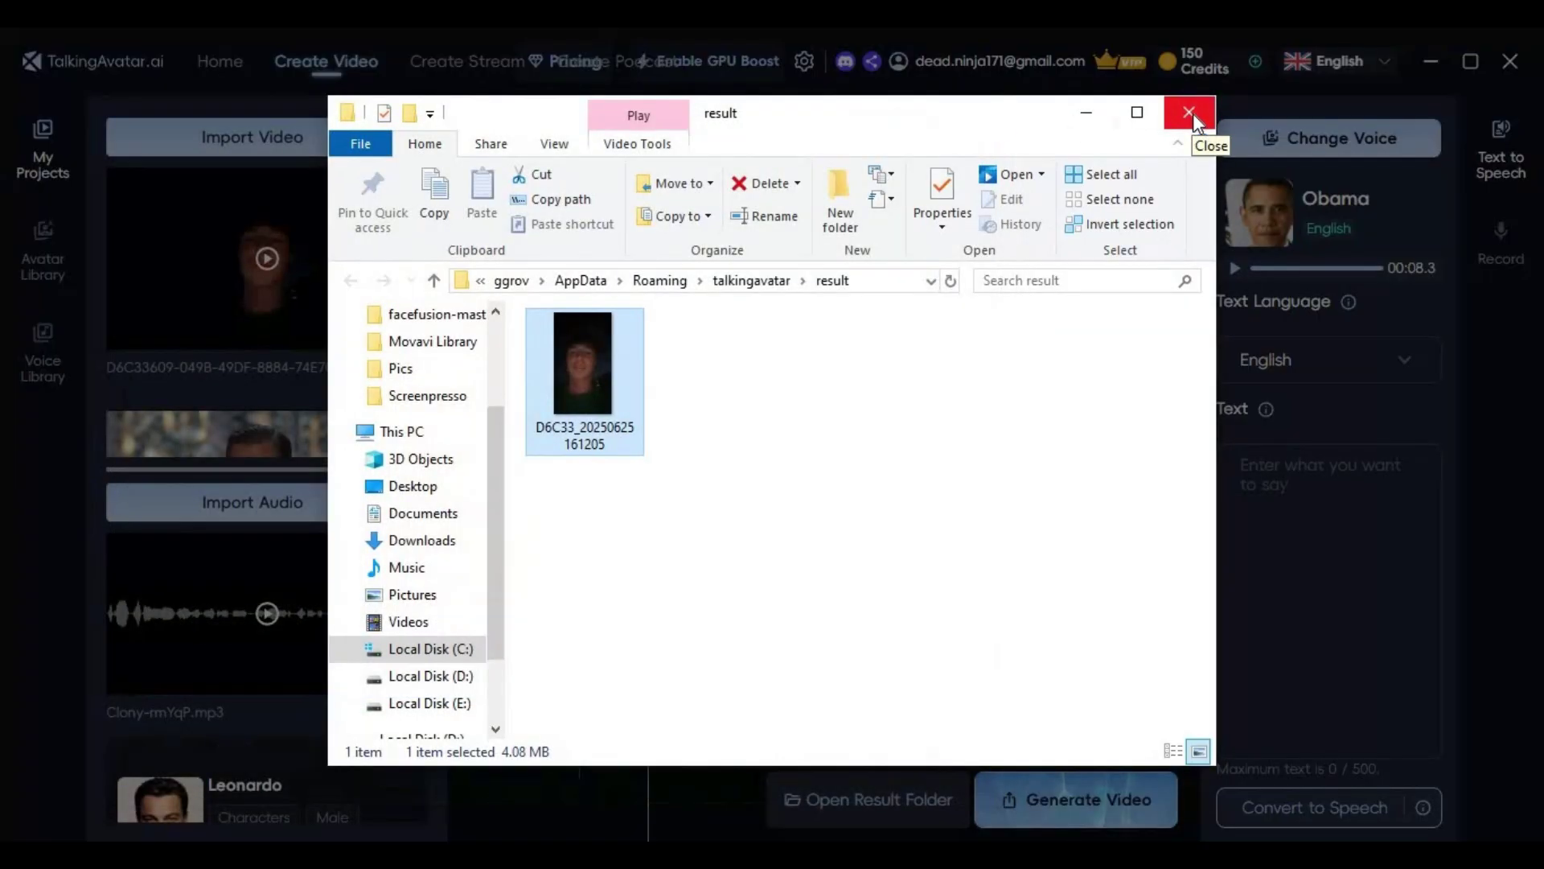
pyautogui.click(1189, 113)
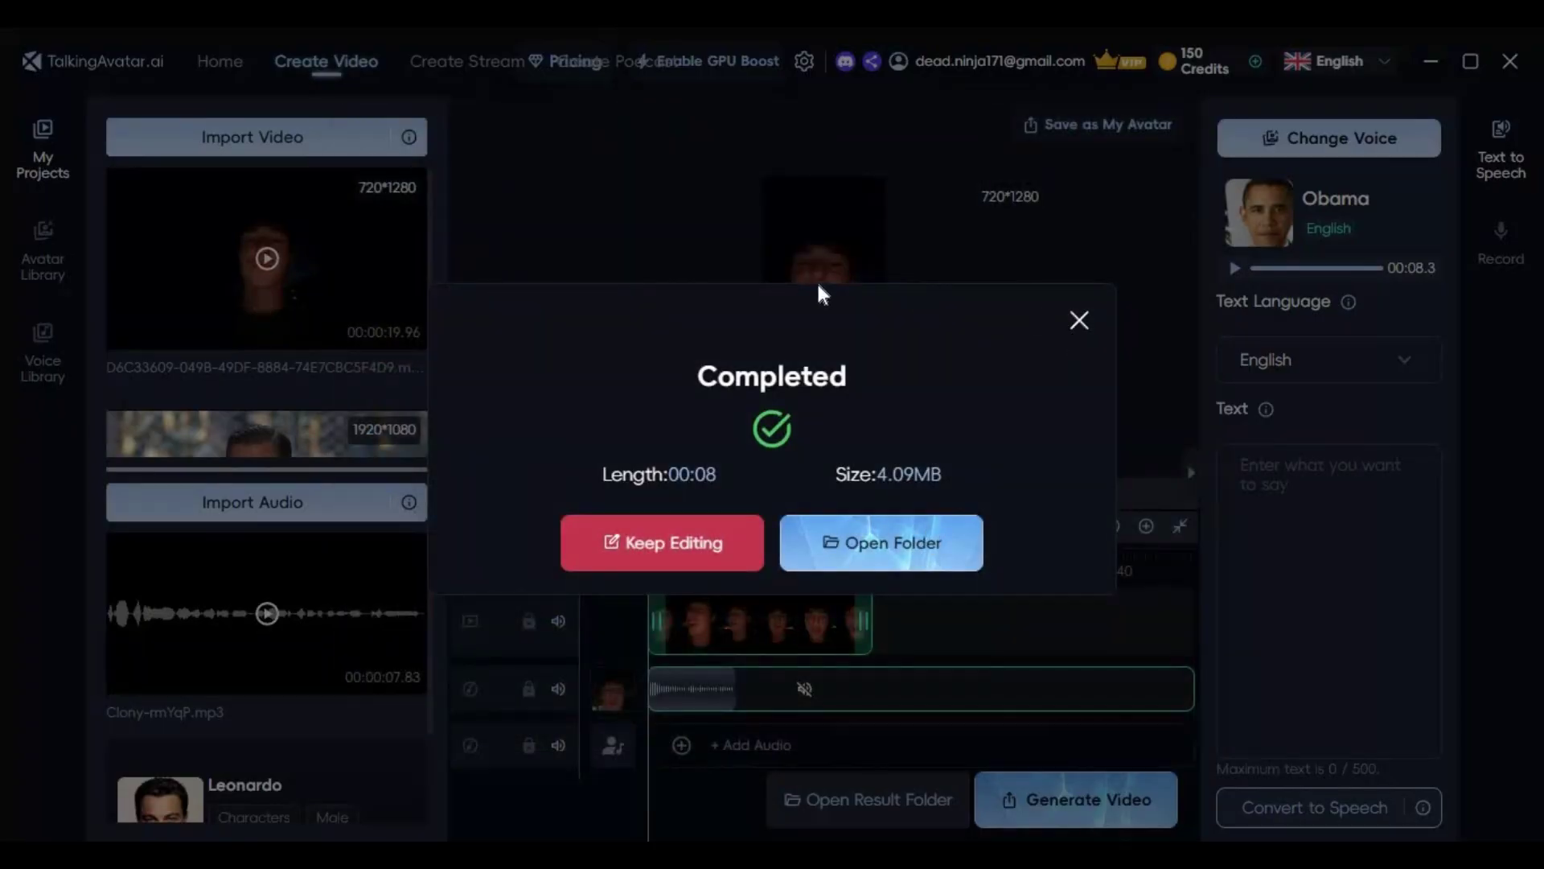
pyautogui.press('Escape')
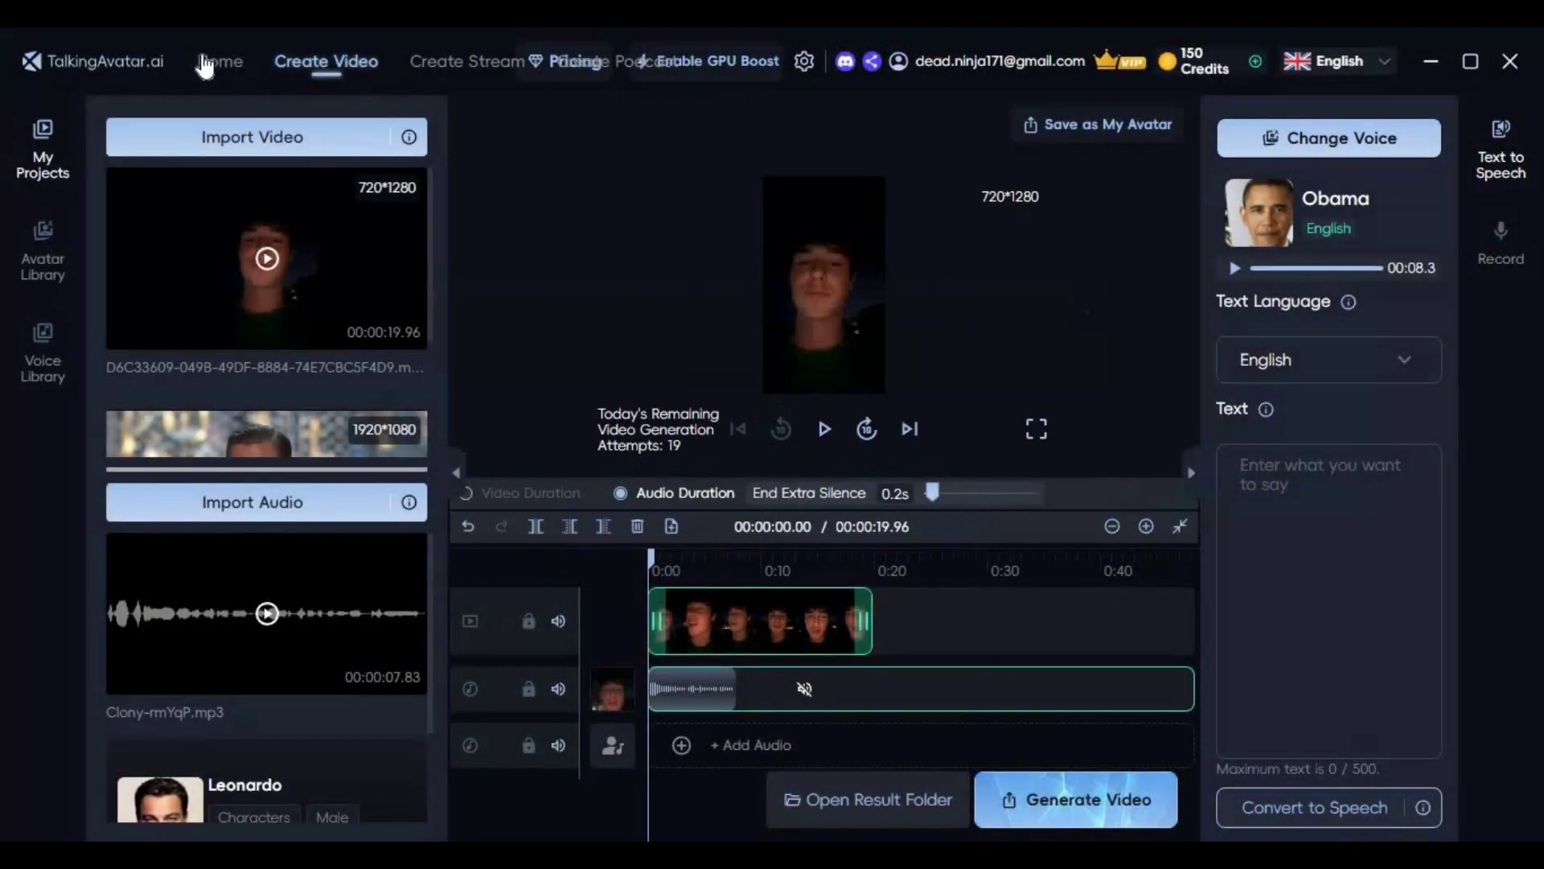
# - Return Home and start a new Product Avatar creation
pyautogui.click(221, 63)
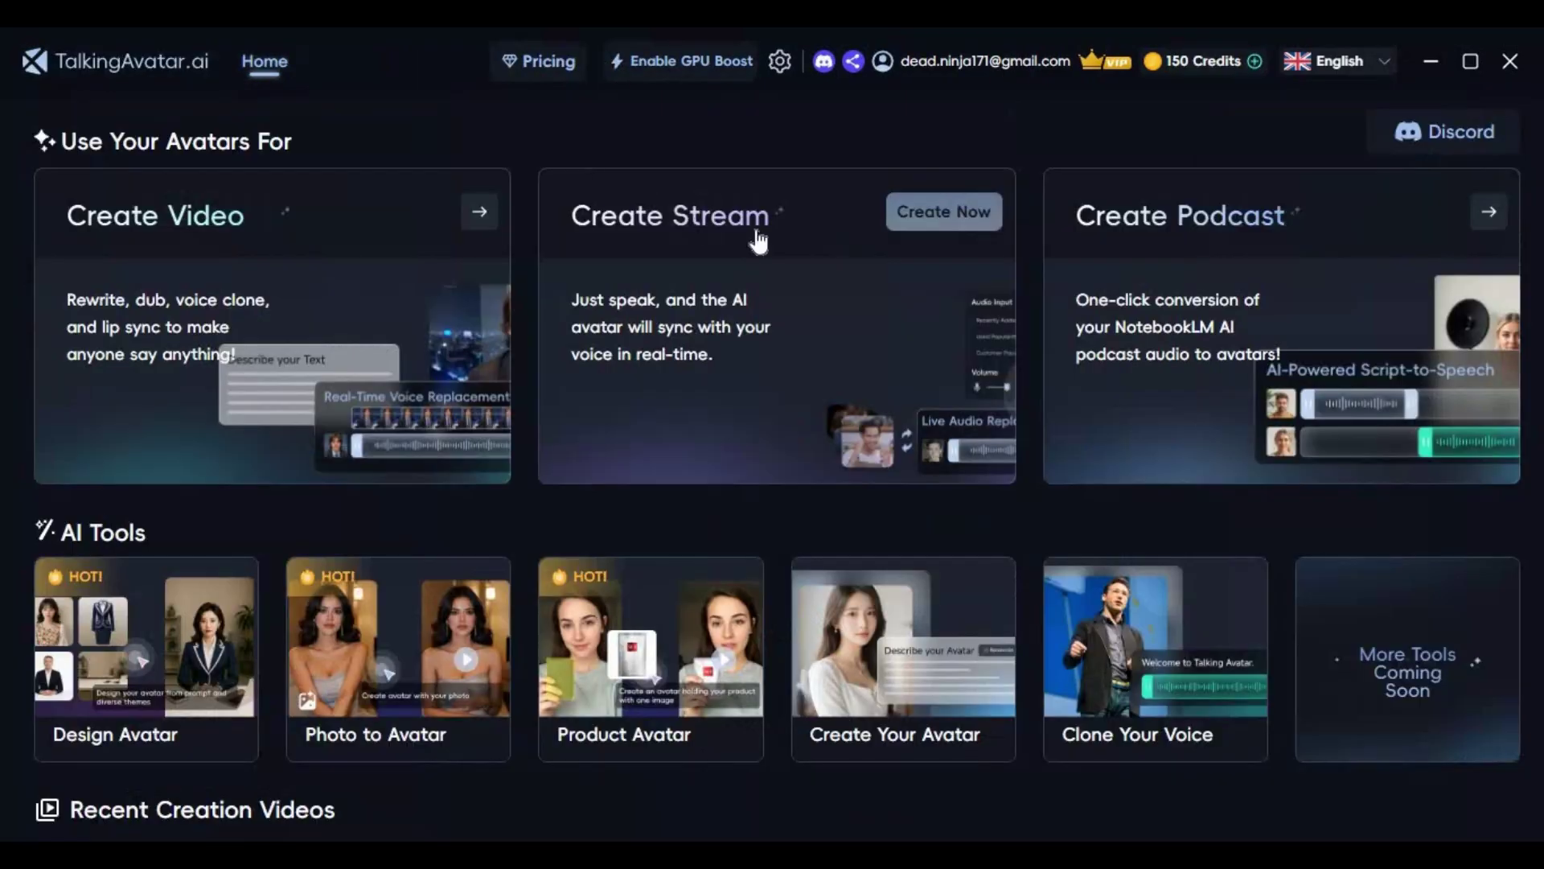
pyautogui.scroll(-3, 737, 517)
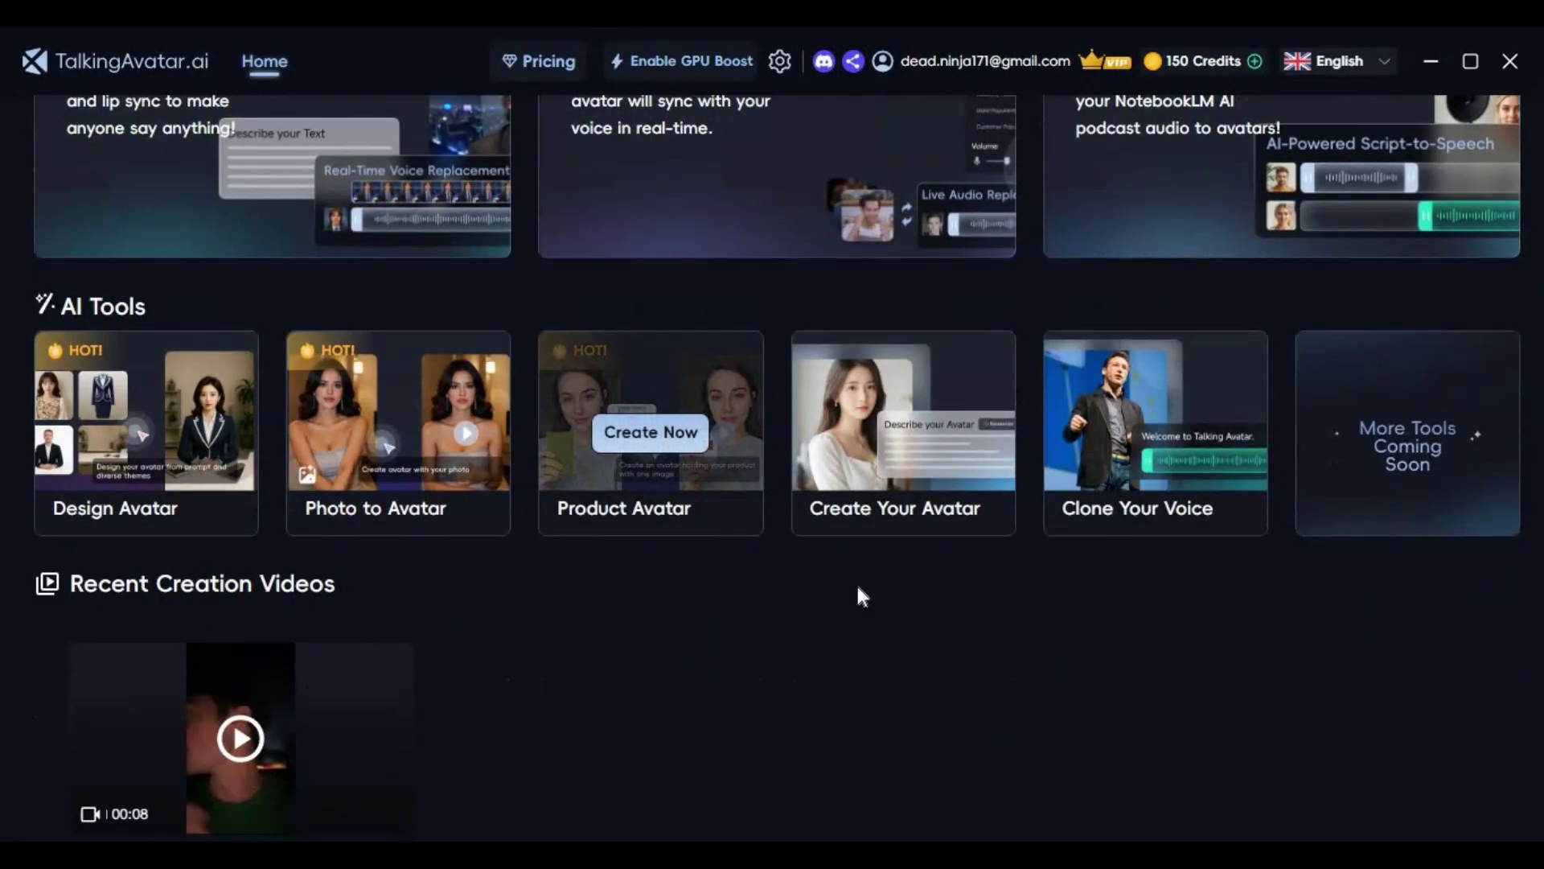
pyautogui.click(644, 402)
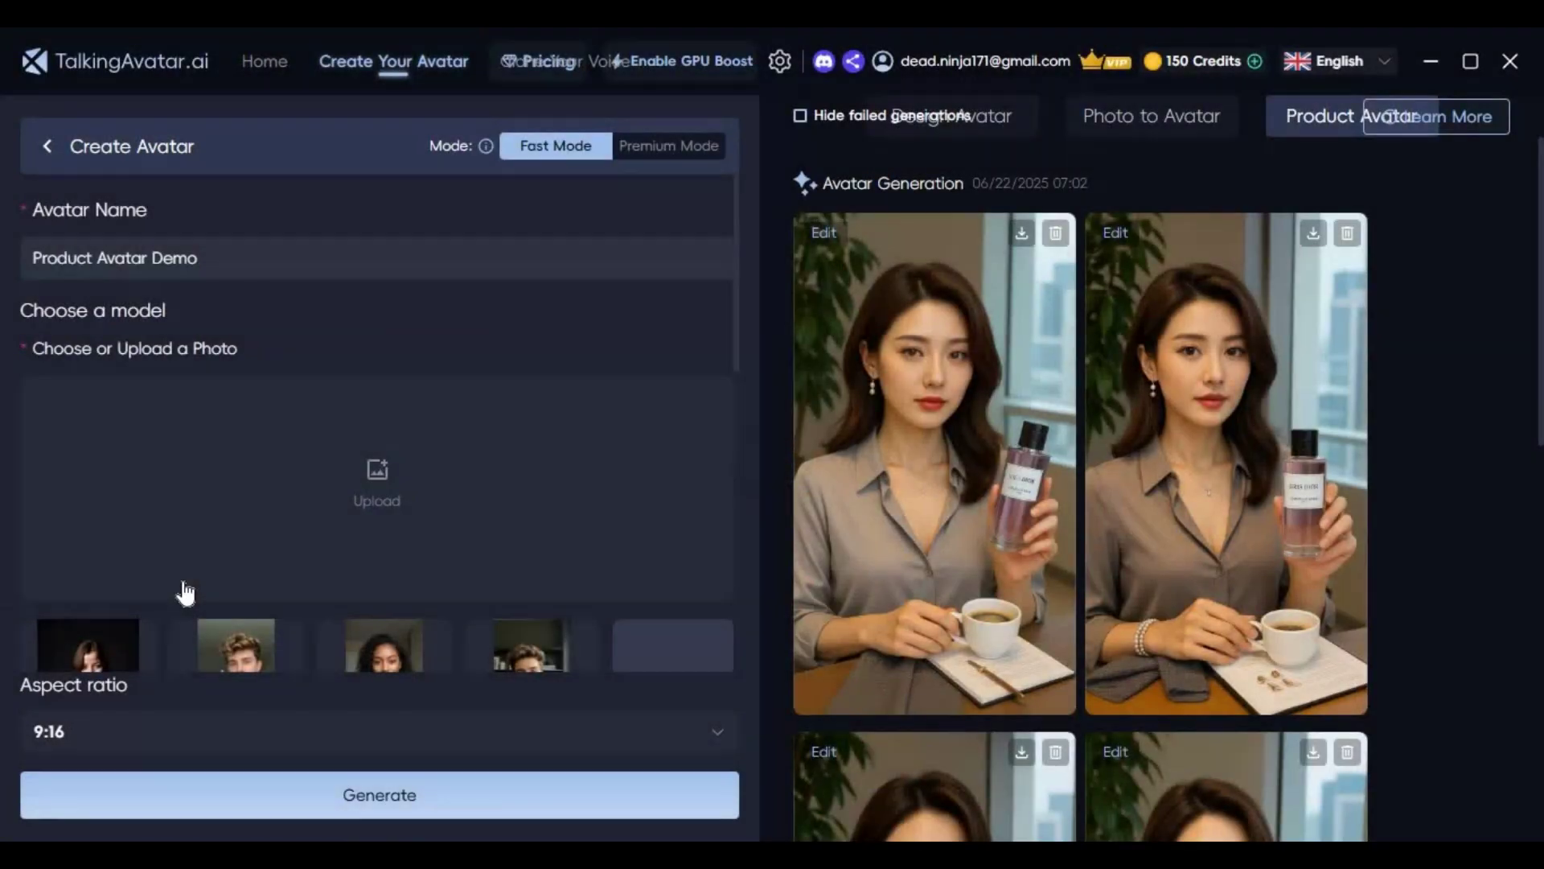
# - Pick the pink handbag thumbnail in the Create Avatar panel's Product section
pyautogui.scroll(-5, 290, 448)
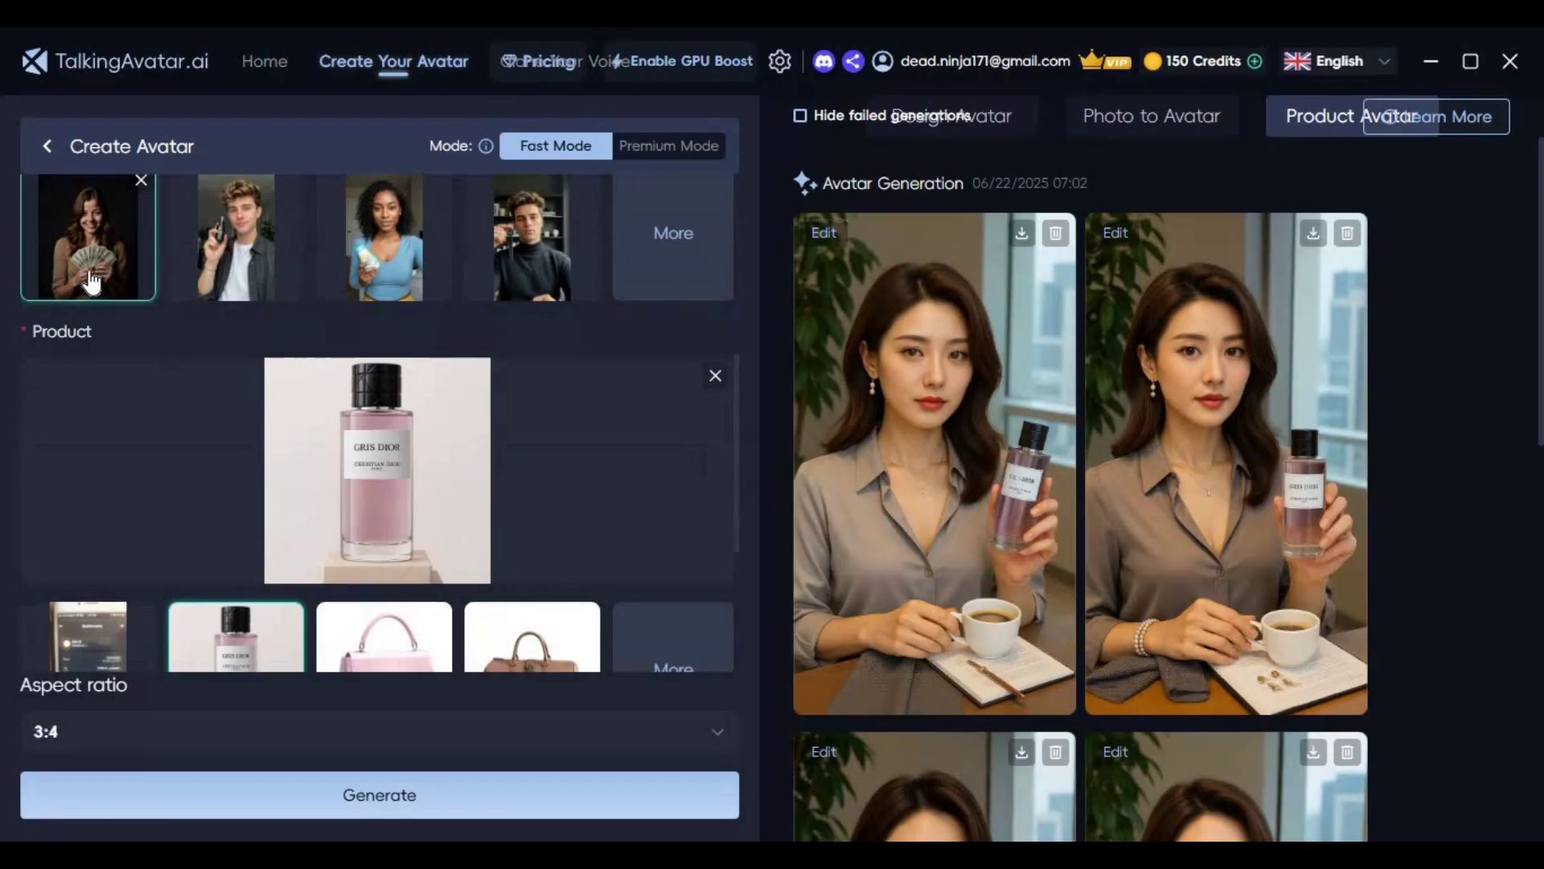
pyautogui.scroll(3, 252, 471)
pyautogui.scroll(2, 256, 472)
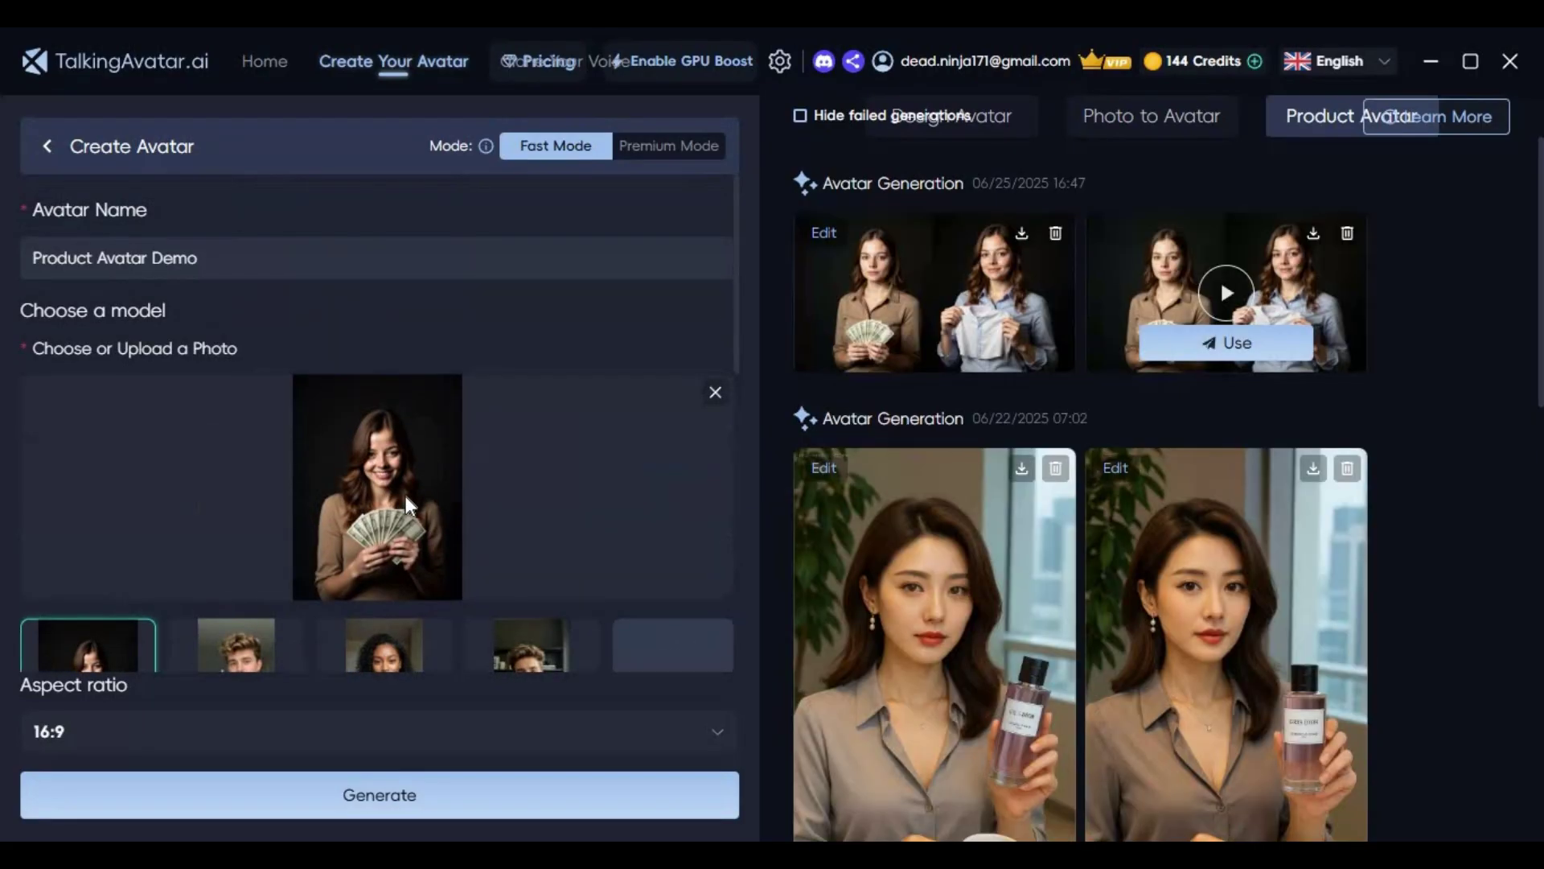
pyautogui.scroll(-5, 404, 496)
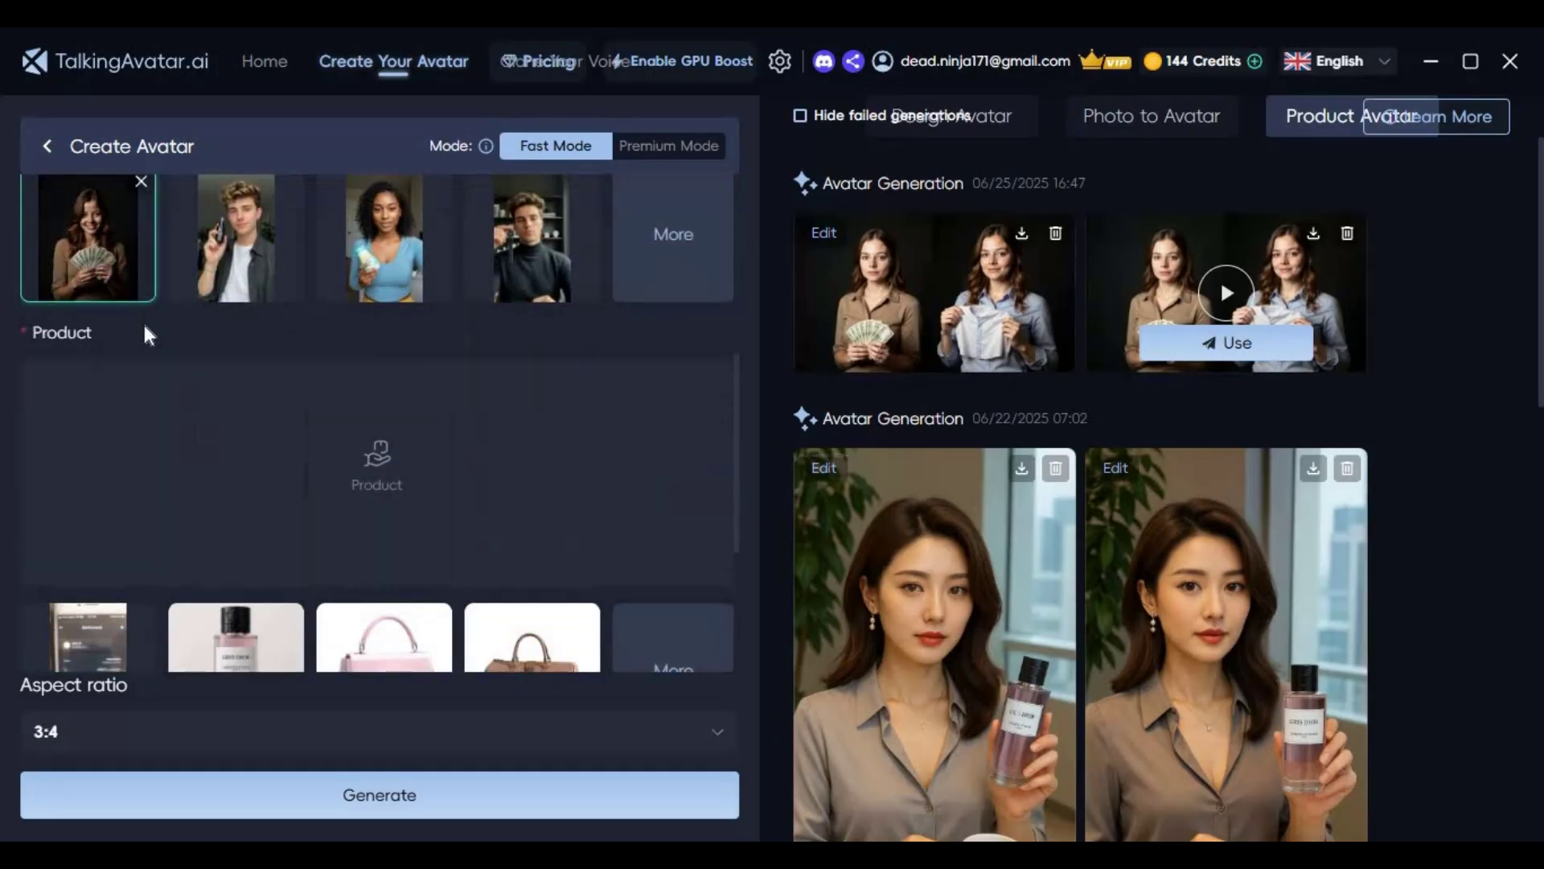
pyautogui.scroll(-3, 257, 434)
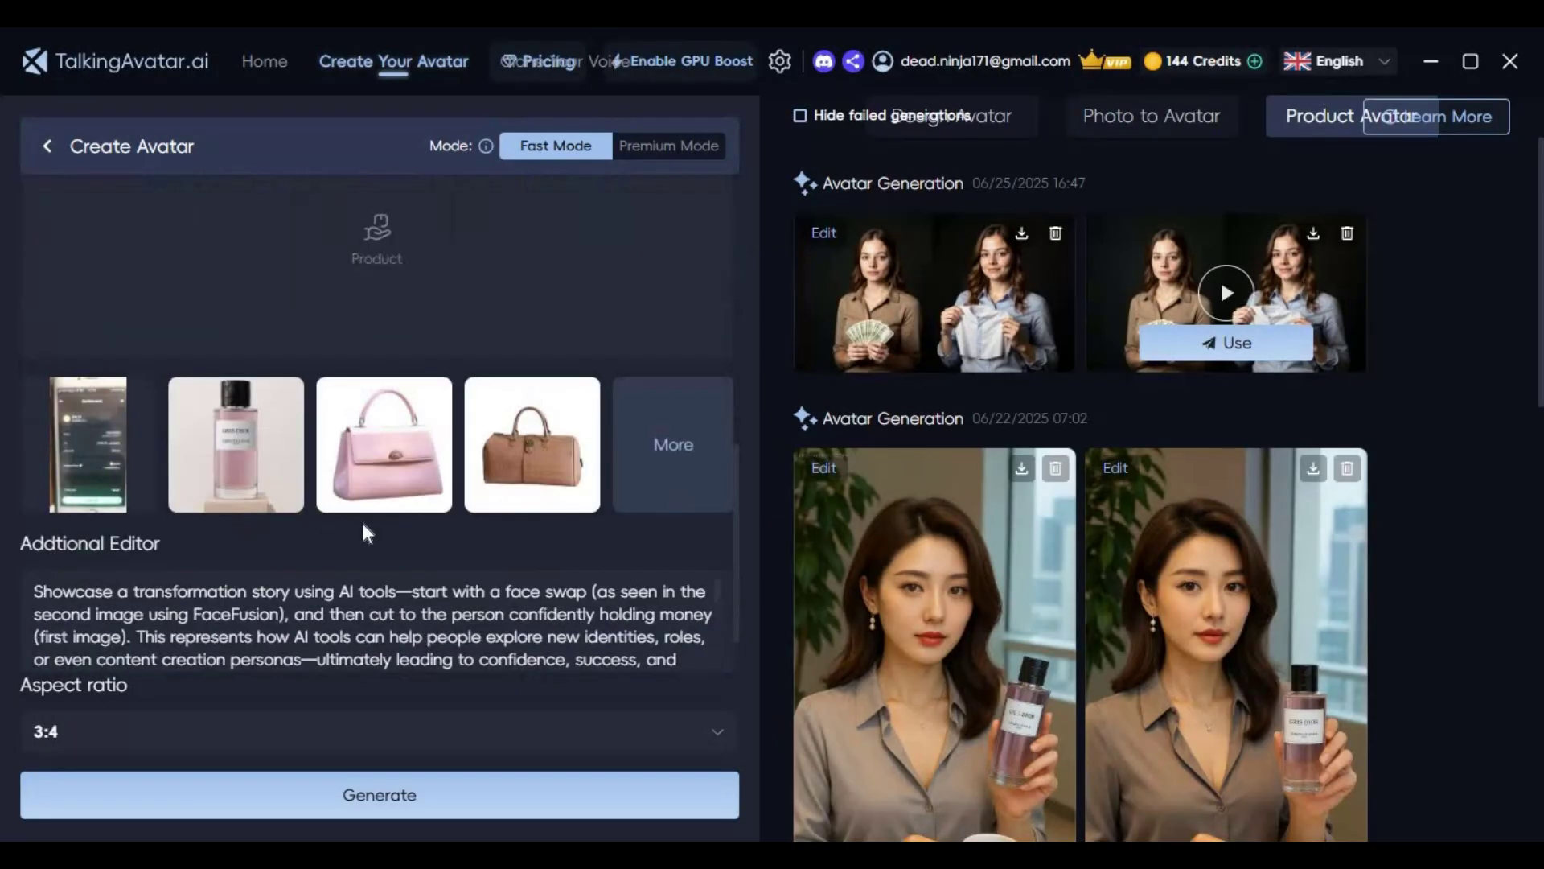
pyautogui.click(391, 476)
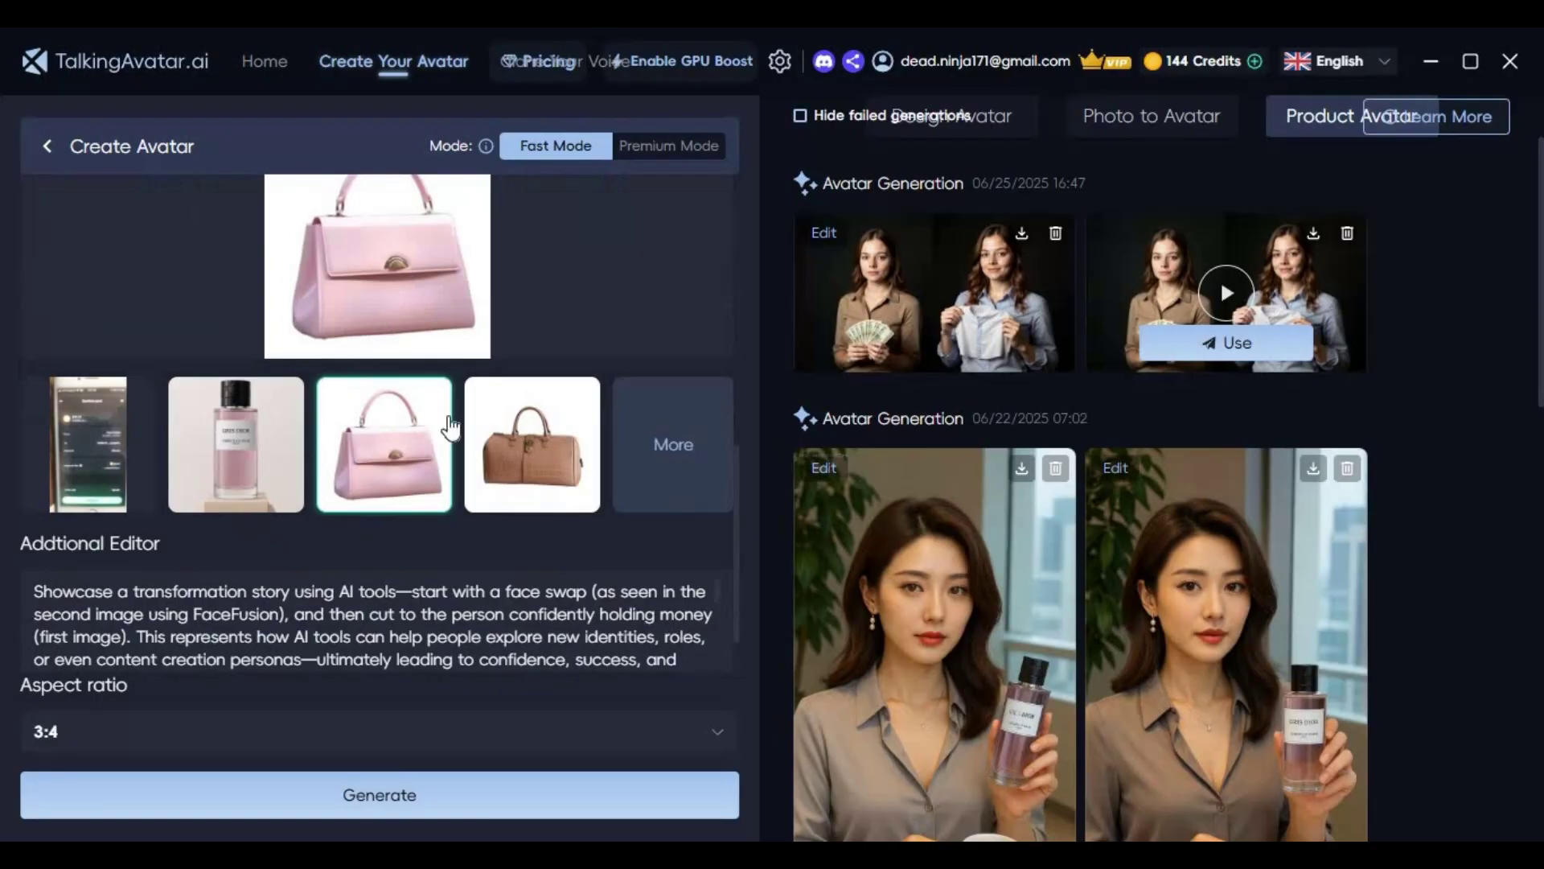
pyautogui.scroll(-2, 281, 503)
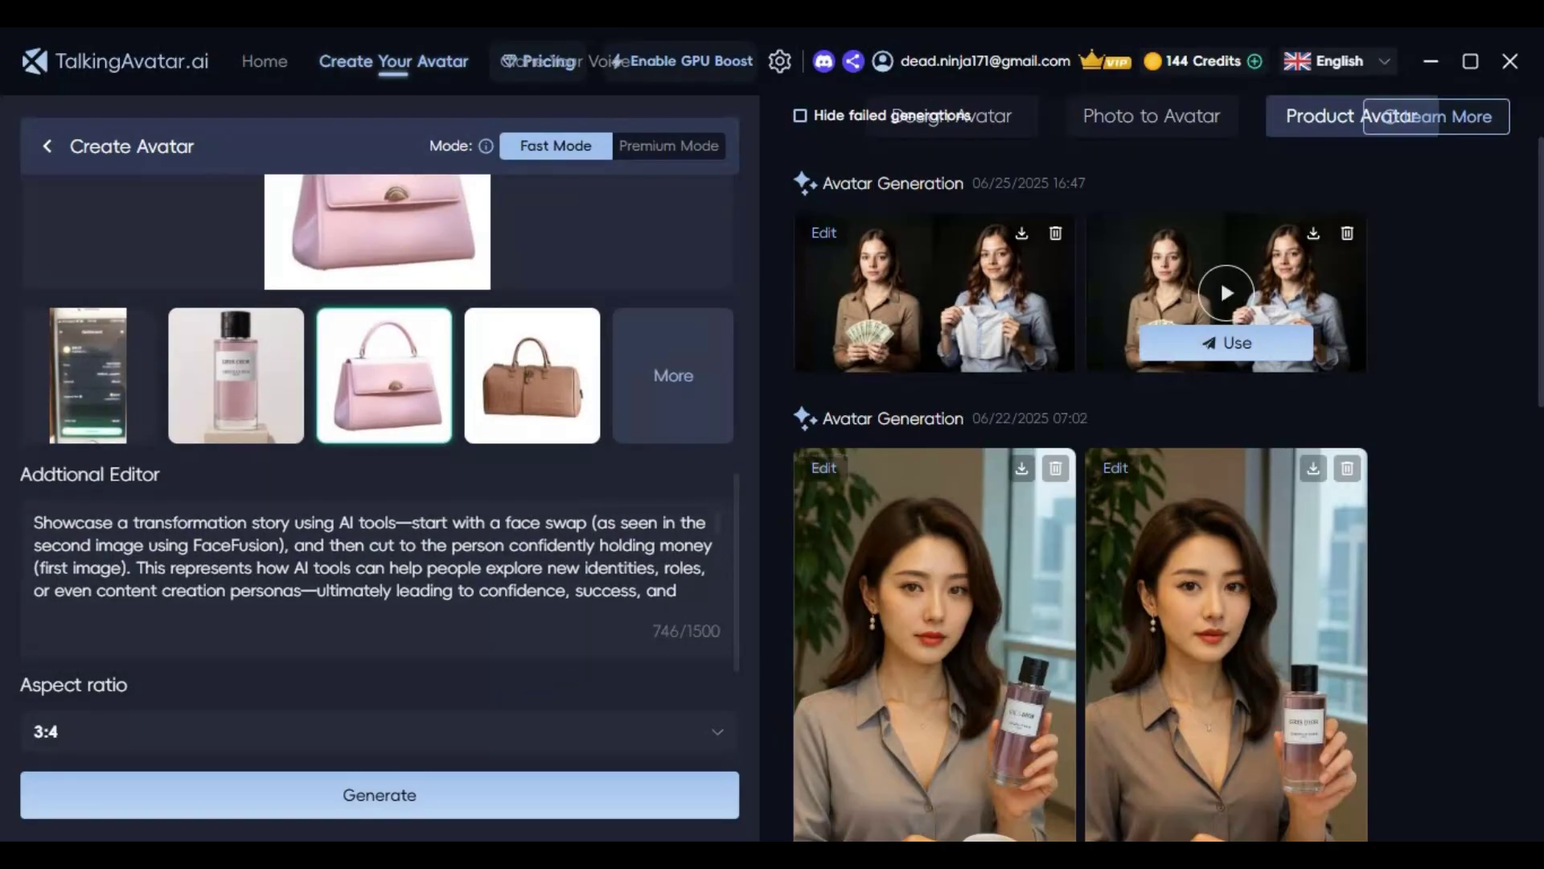
pyautogui.scroll(-5, 446, 576)
# - Replace the prompt with a short ad prompt and generate a 16:9 handbag image, then open it
pyautogui.moveTo(608, 597); pyautogui.dragTo(6, 405)
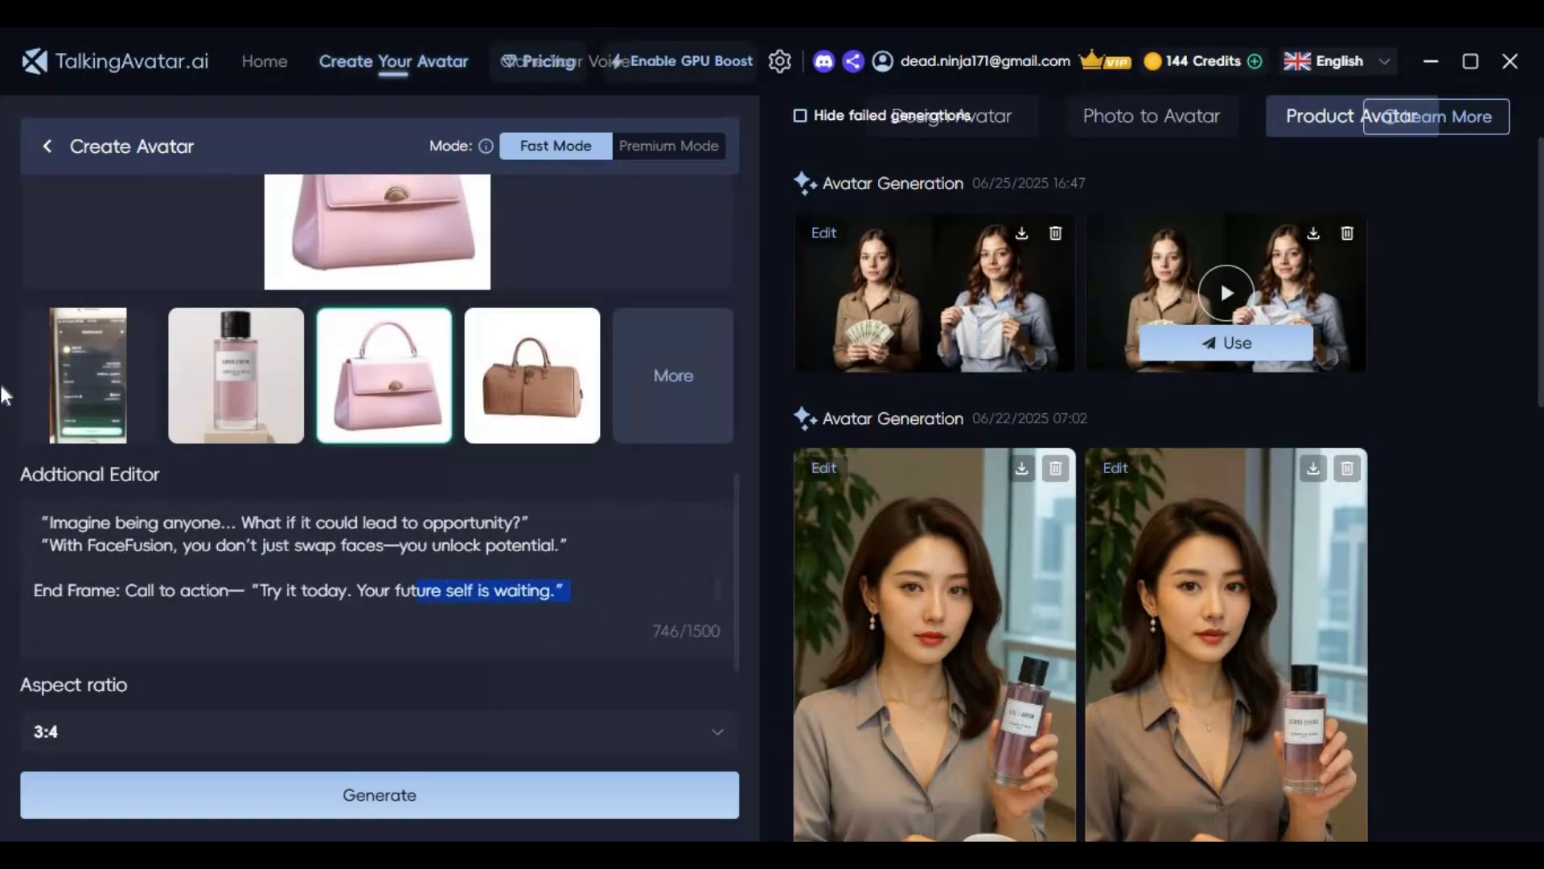
pyautogui.moveTo(87, 375)
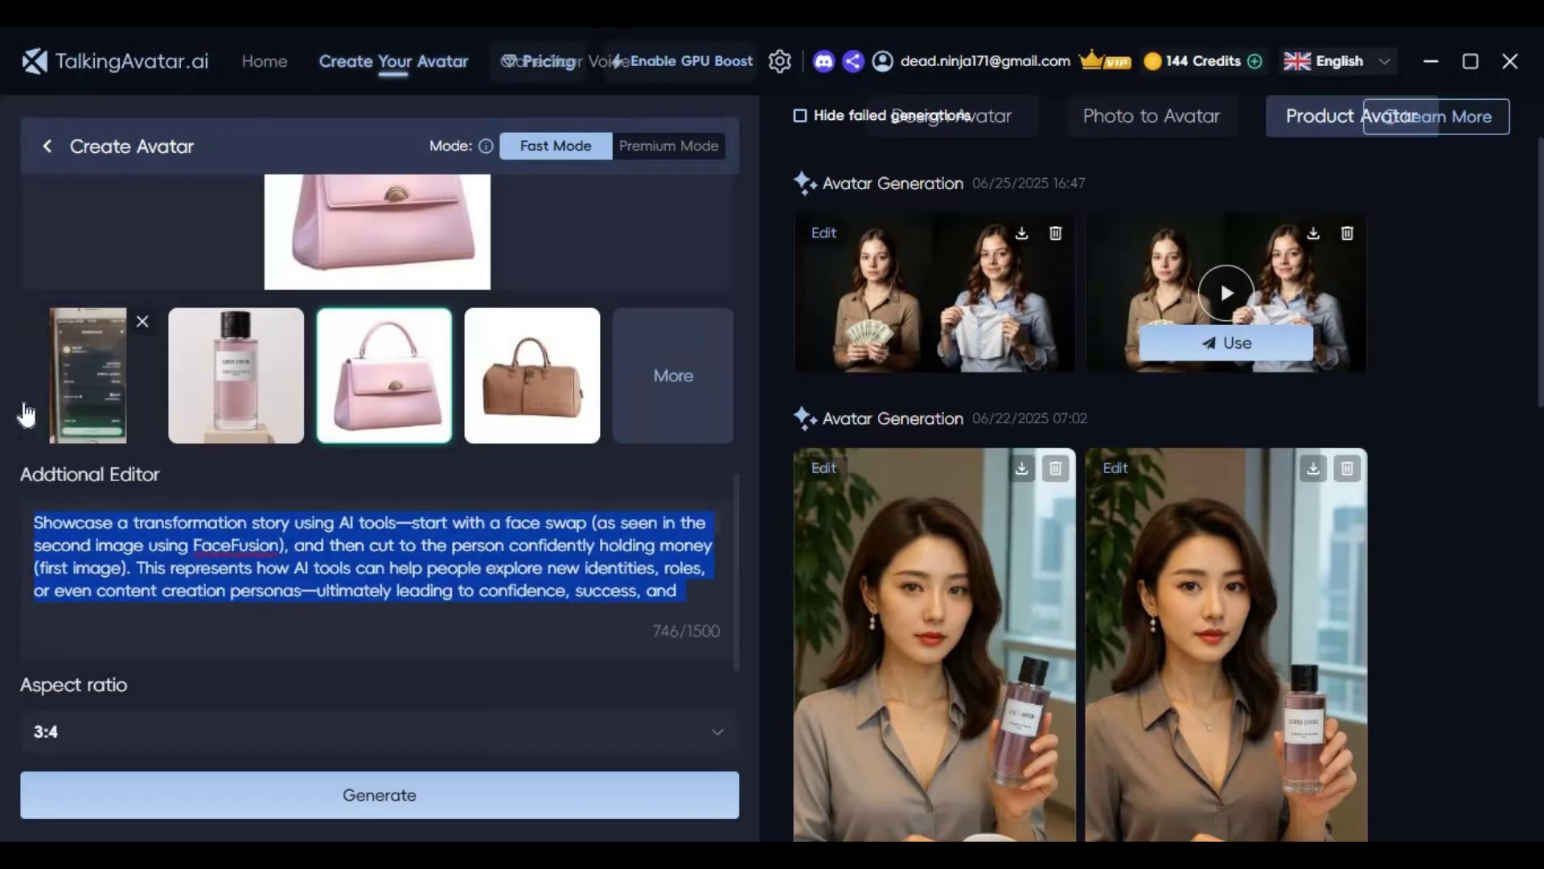
pyautogui.write('g')
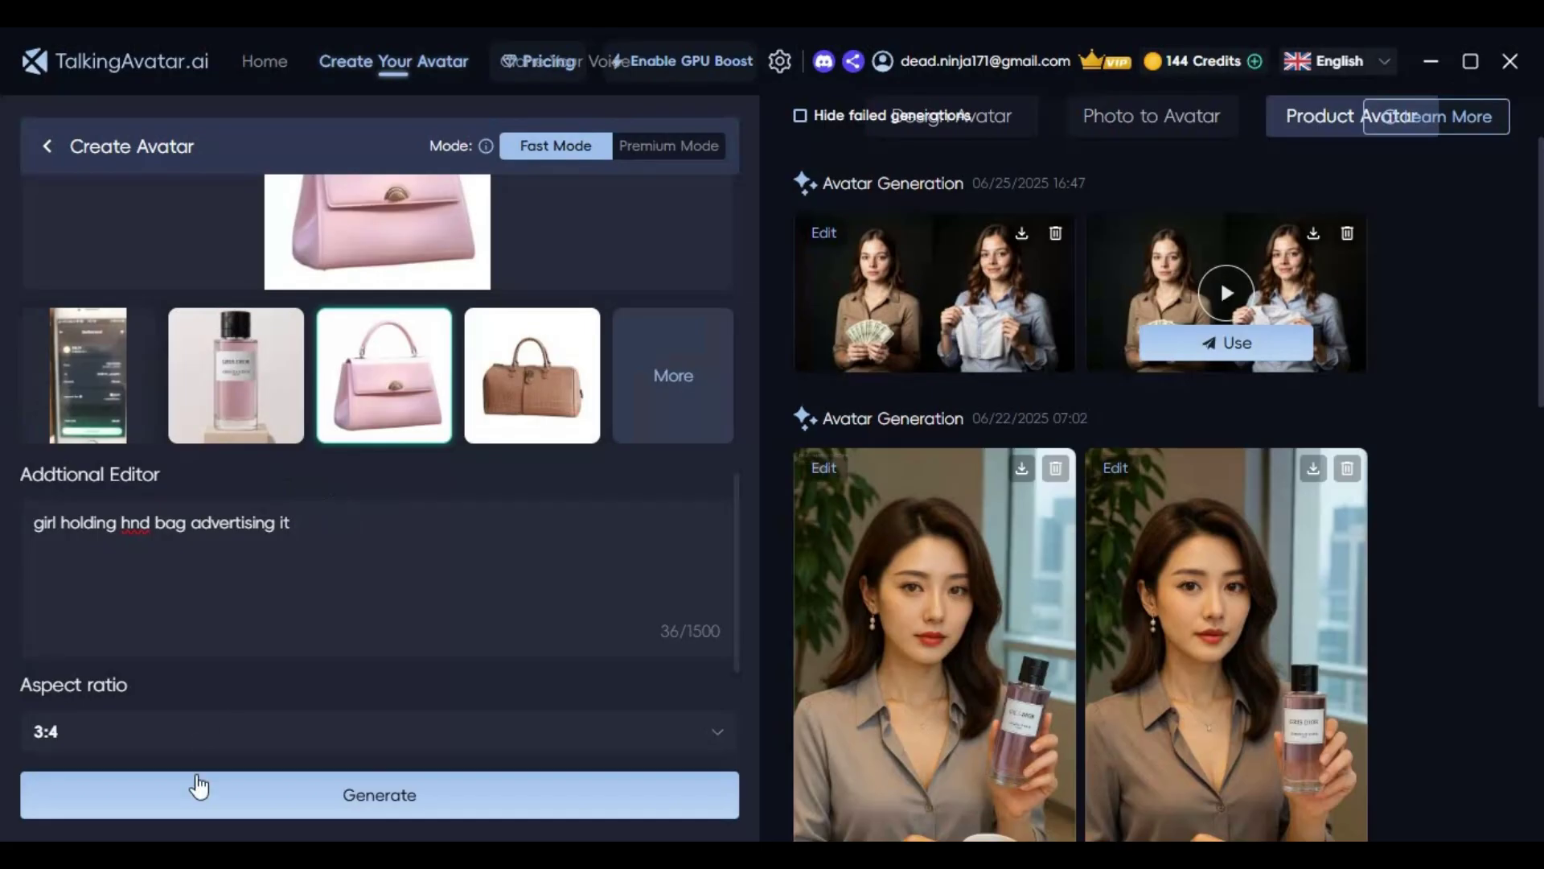
pyautogui.click(201, 731)
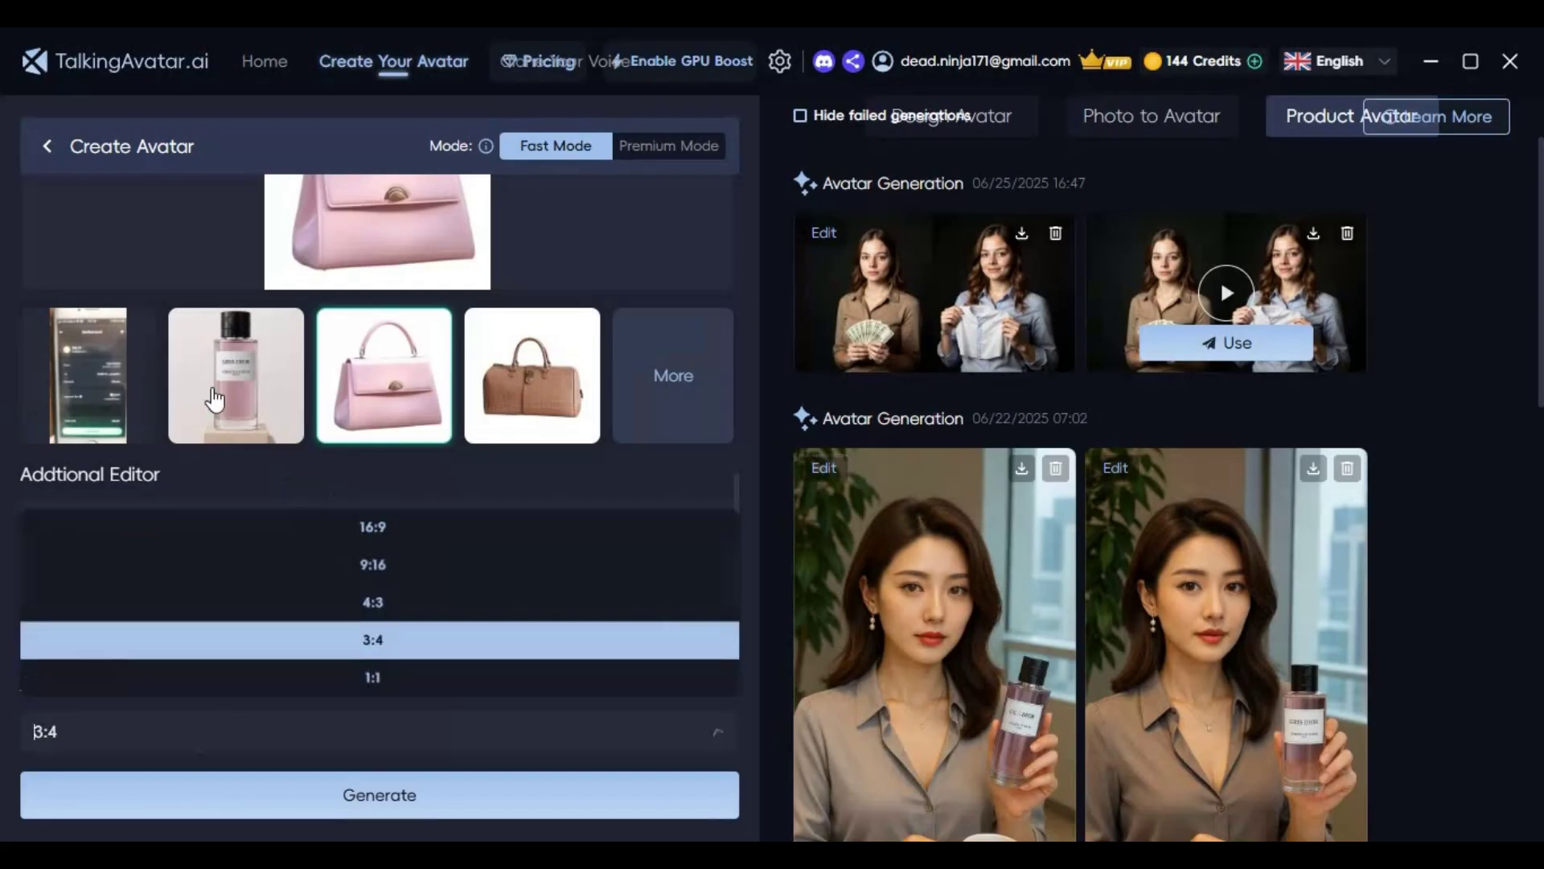
pyautogui.click(361, 524)
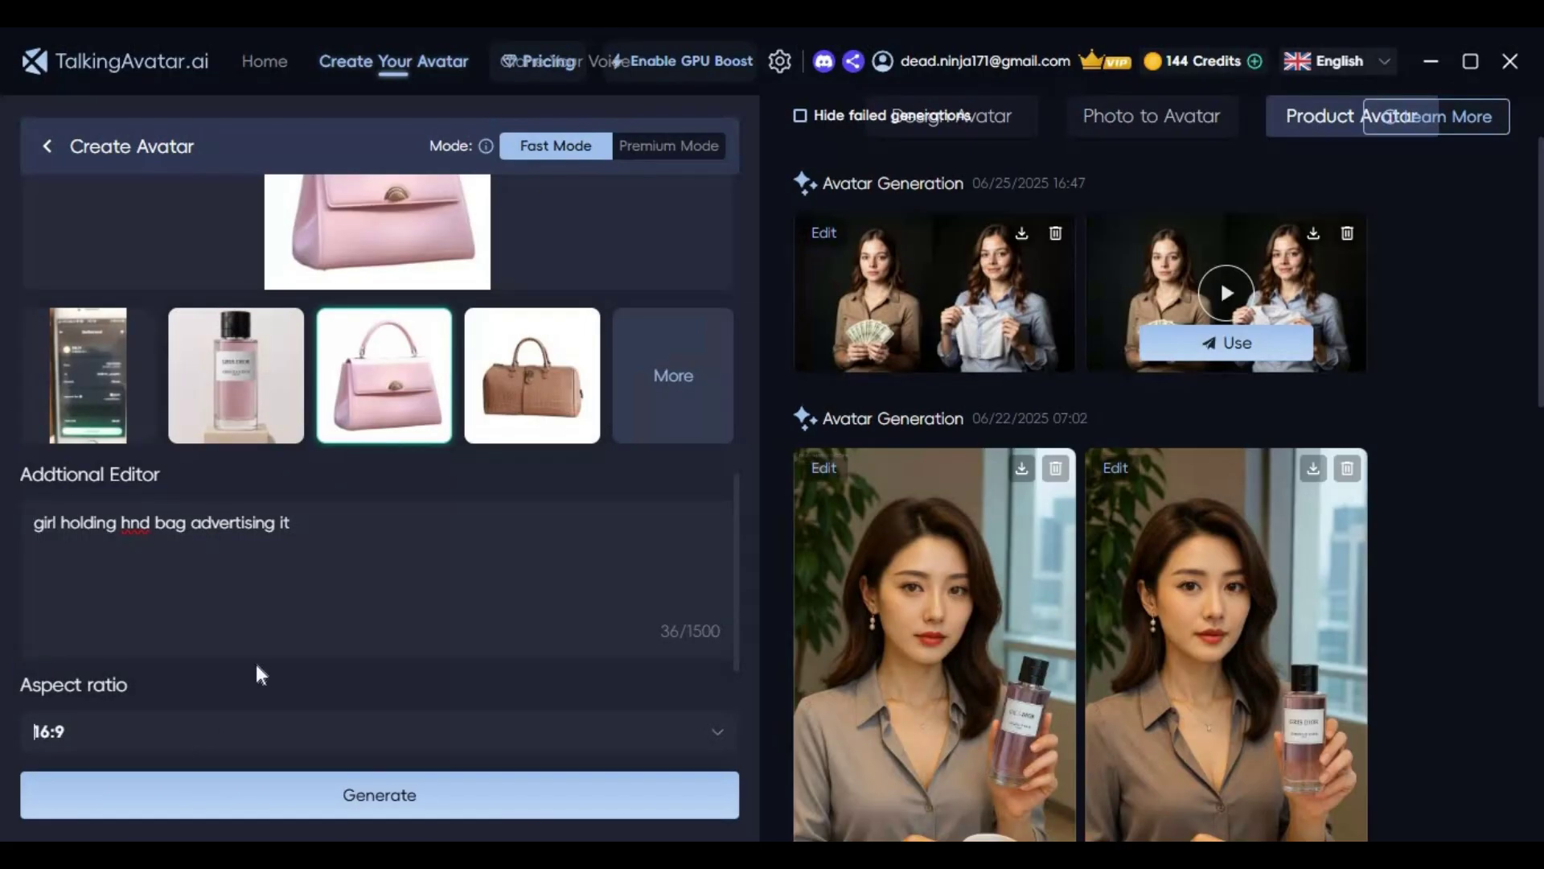
pyautogui.click(534, 808)
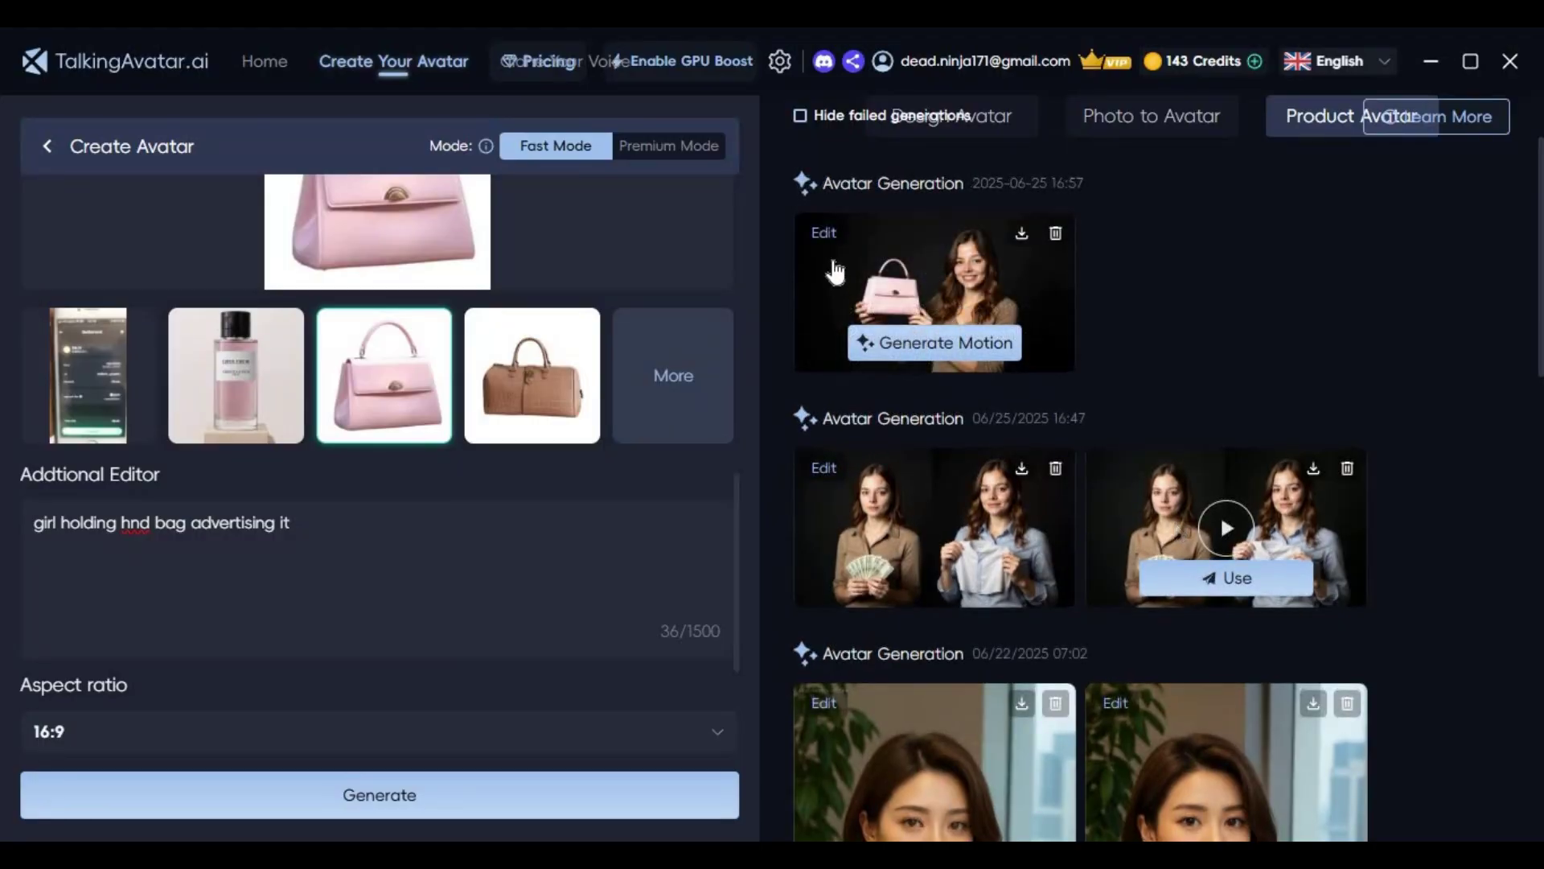
pyautogui.click(831, 233)
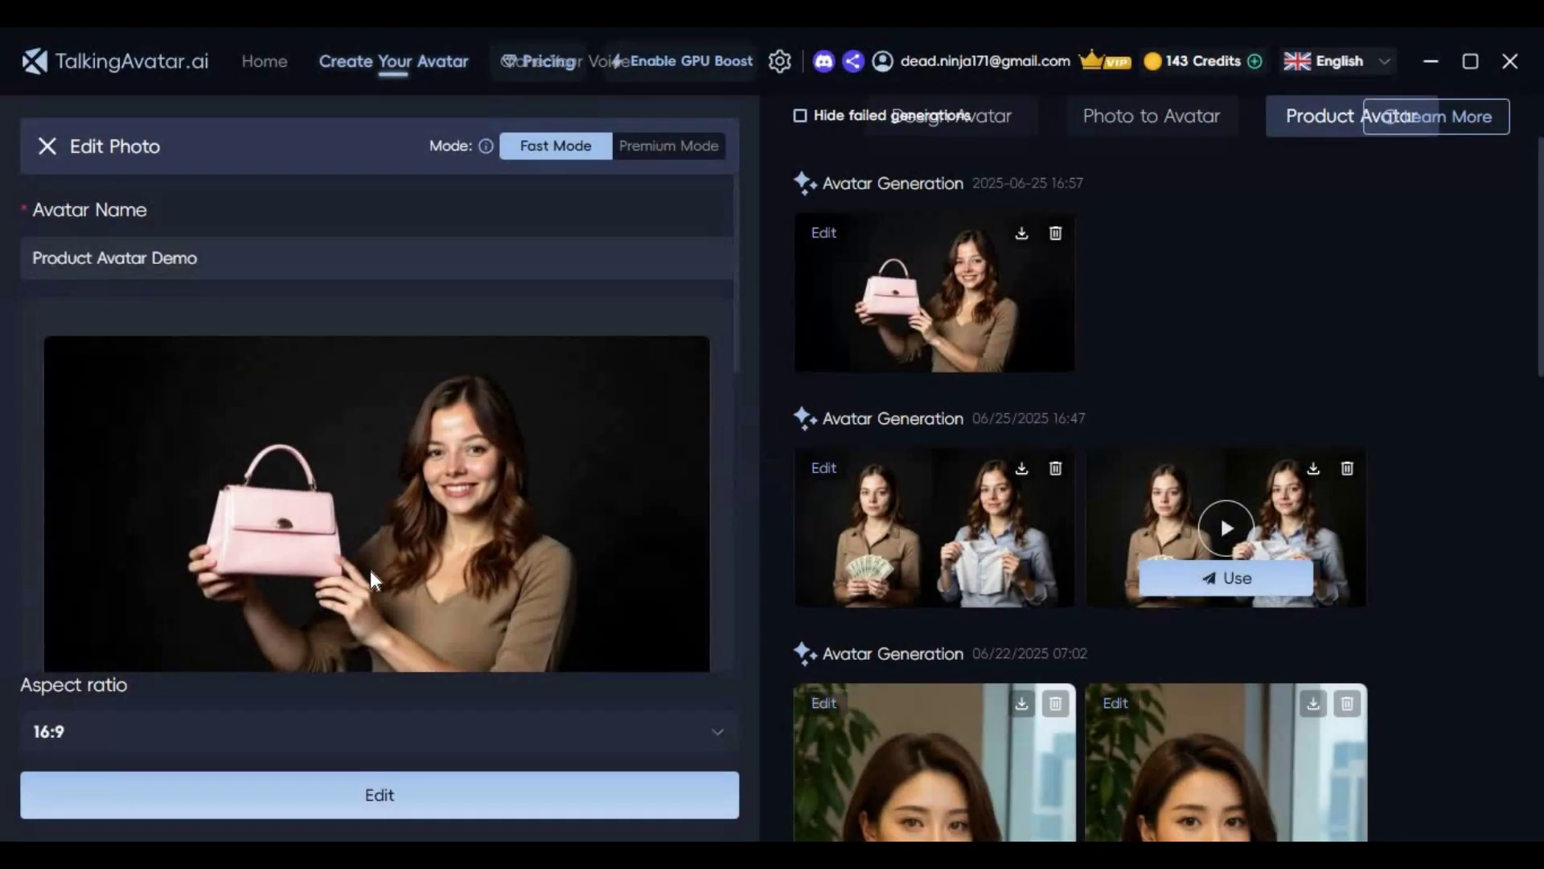
# - Review the Edit Photo options, then animate the handbag image into a motion video
pyautogui.scroll(-2, 370, 571)
pyautogui.scroll(-3, 369, 573)
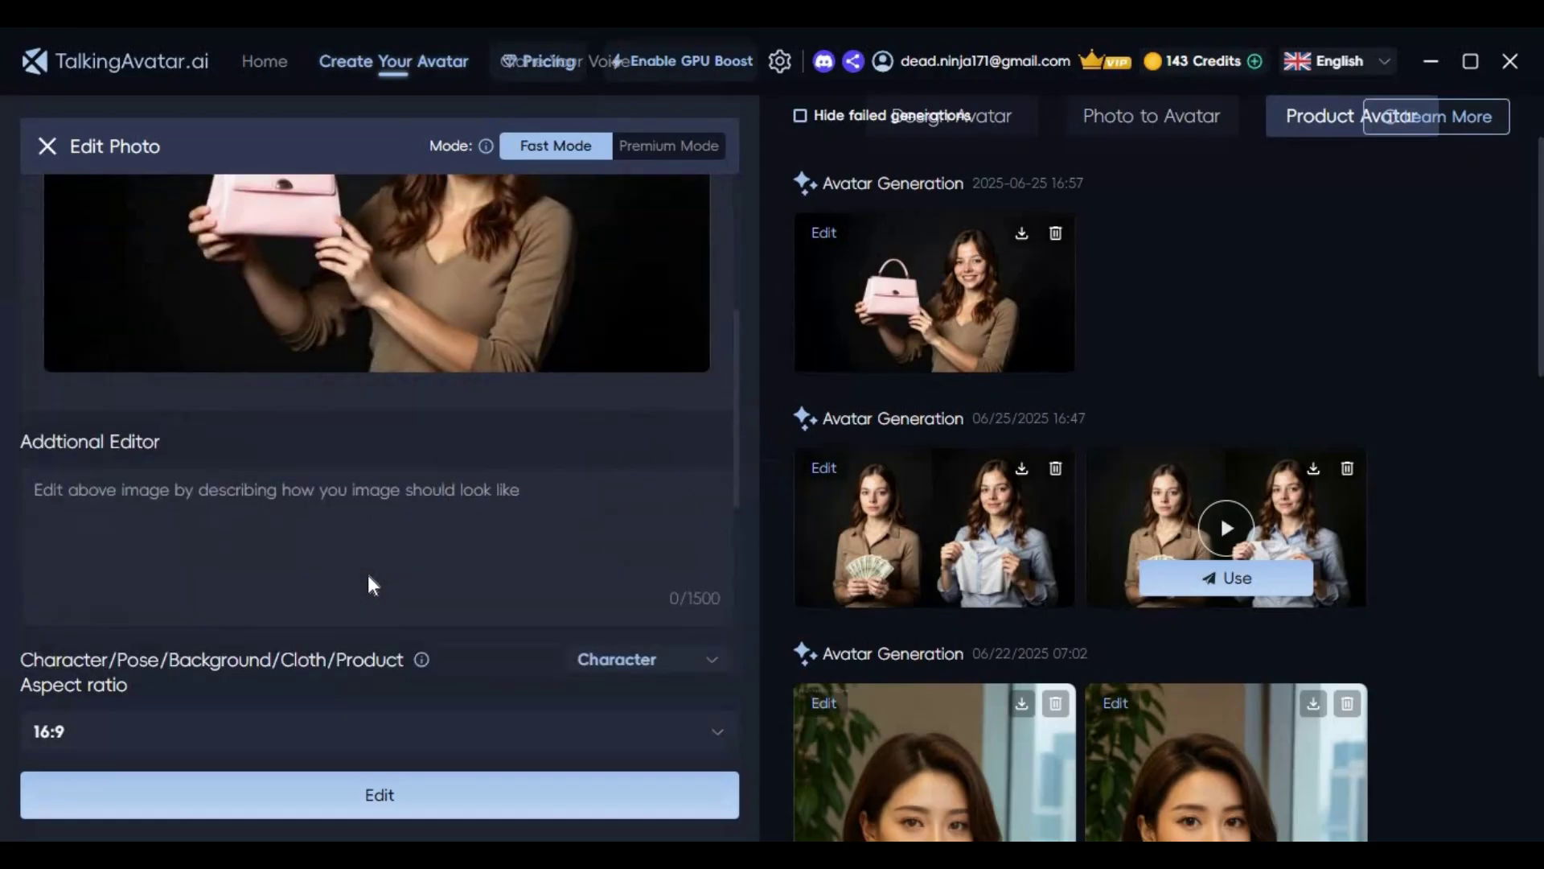
pyautogui.scroll(-3, 378, 585)
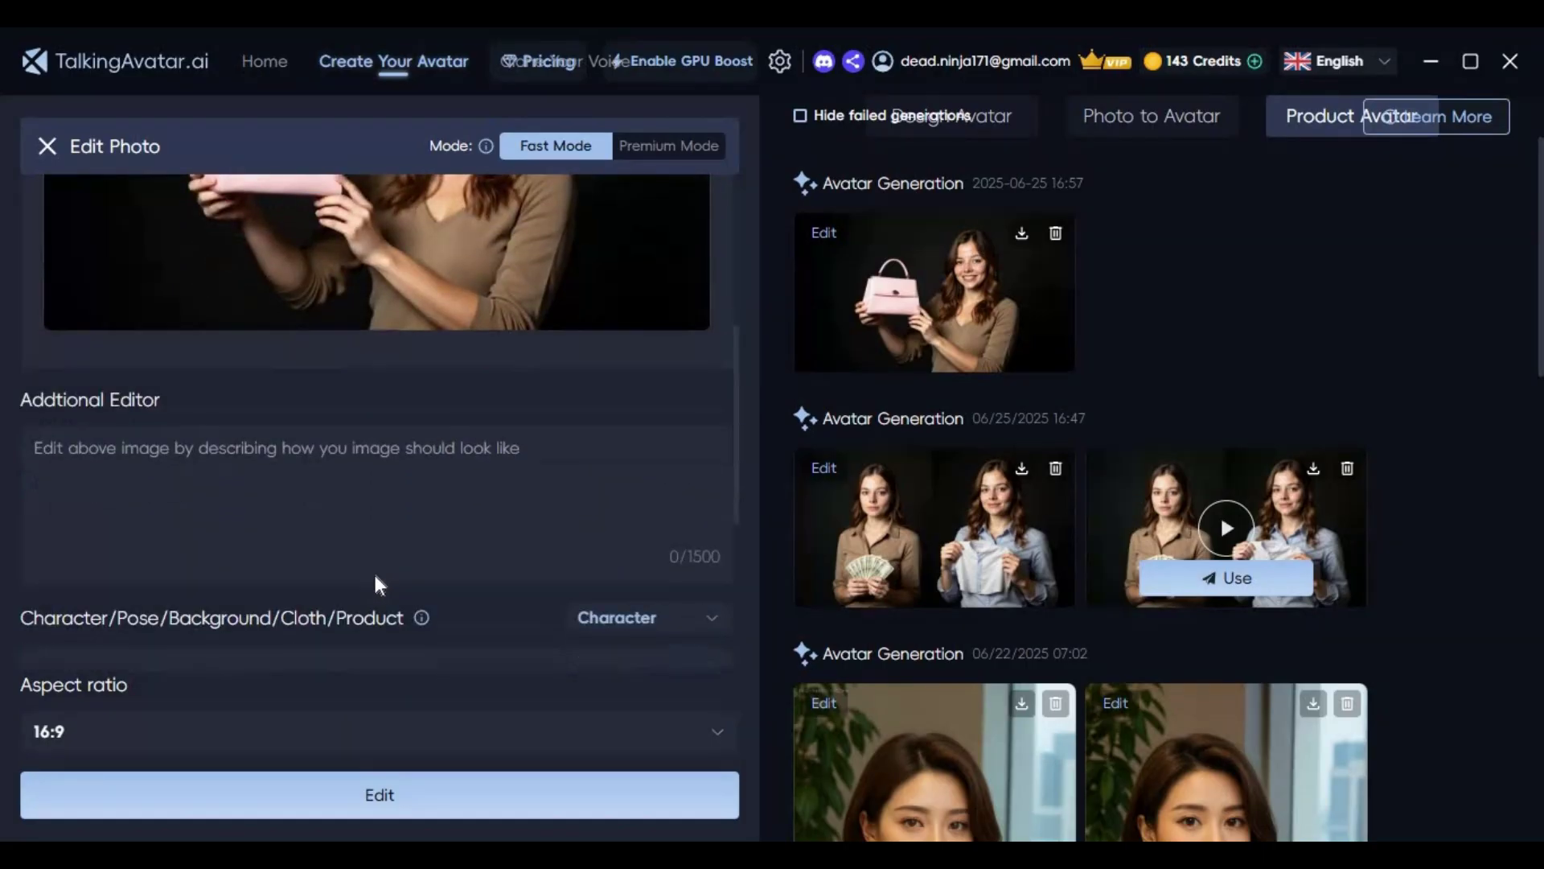
pyautogui.scroll(-2, 383, 593)
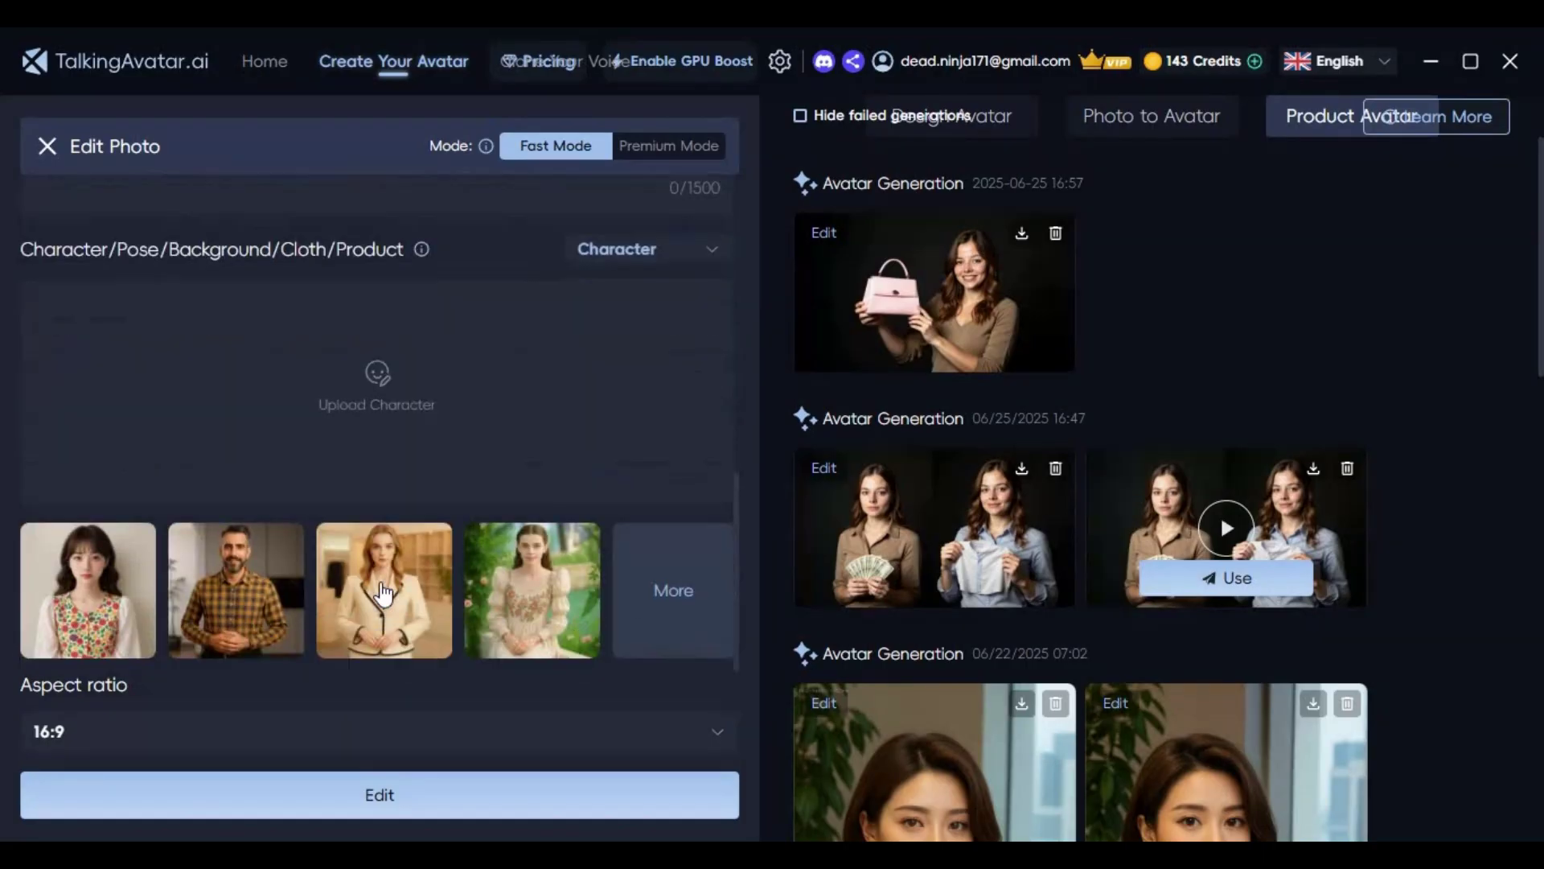
pyautogui.scroll(5, 394, 581)
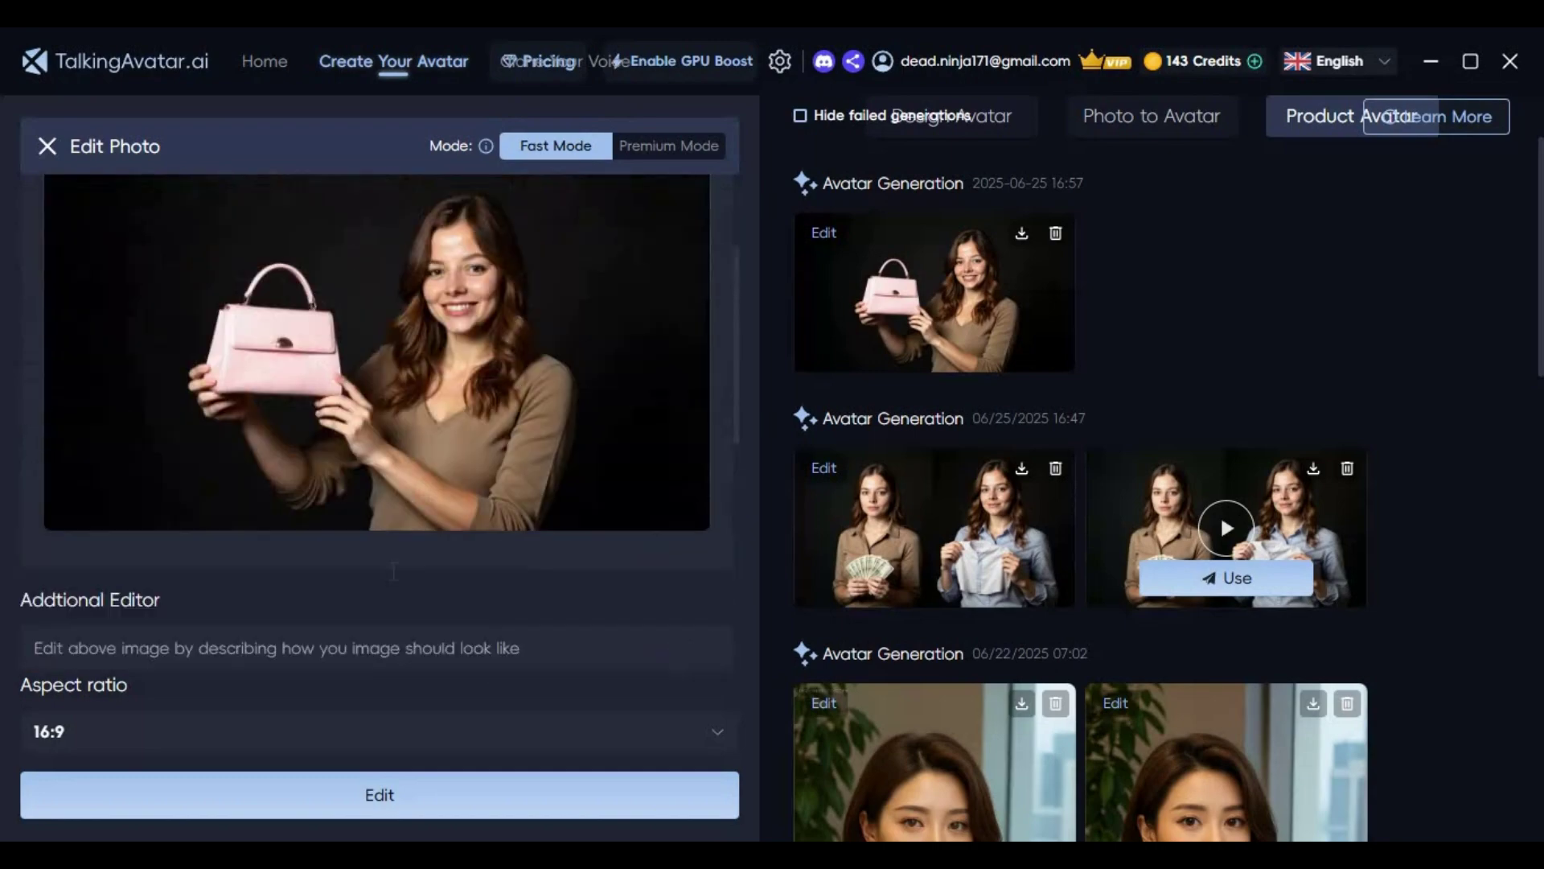
pyautogui.scroll(4, 394, 580)
pyautogui.moveTo(934, 293)
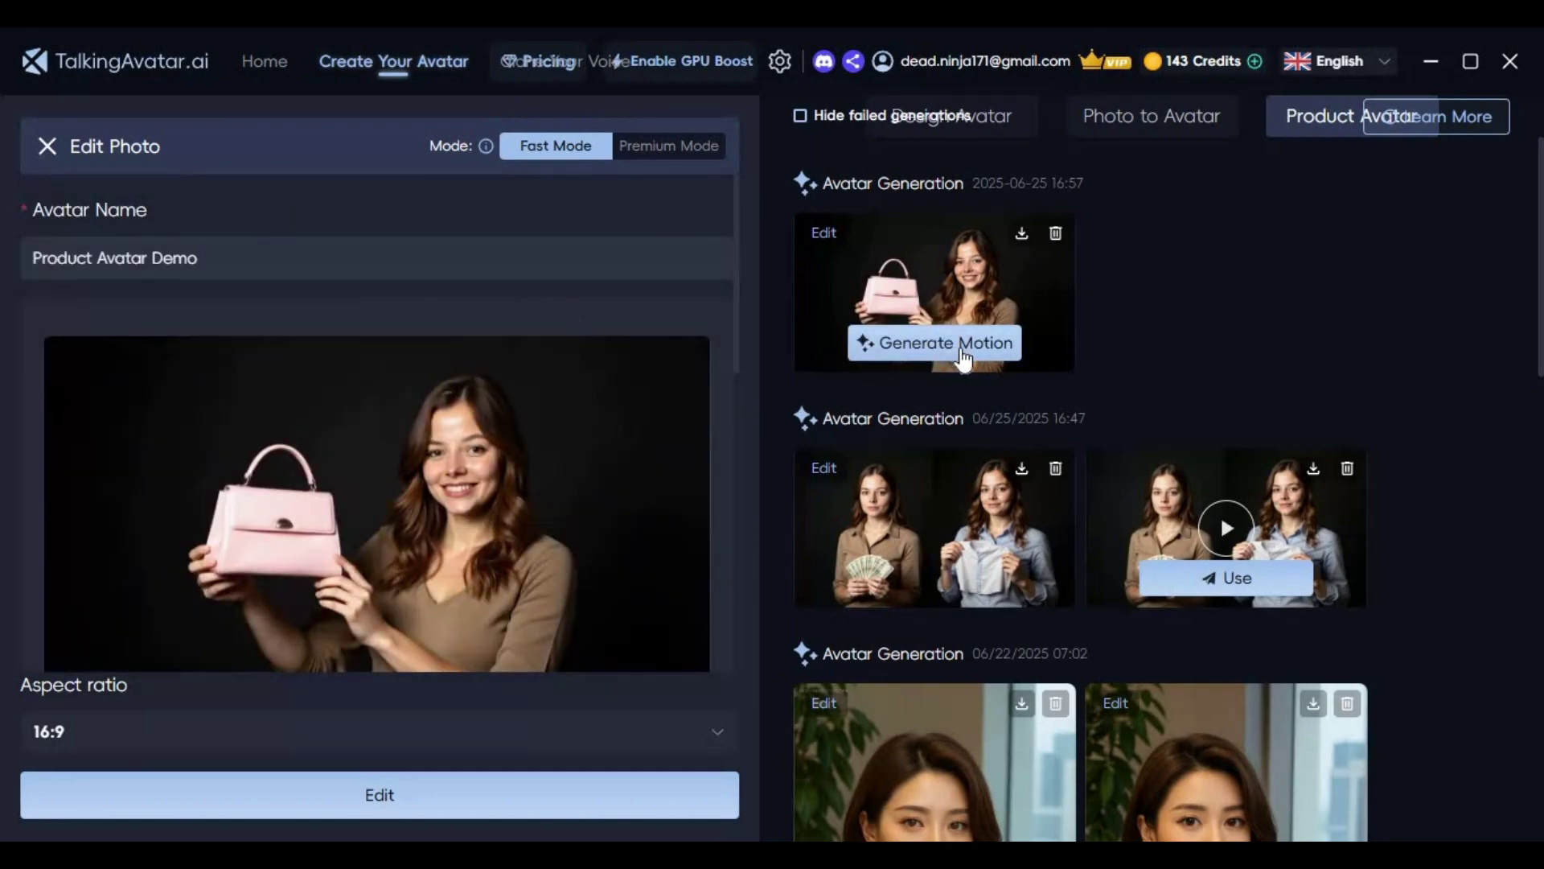
pyautogui.click(943, 346)
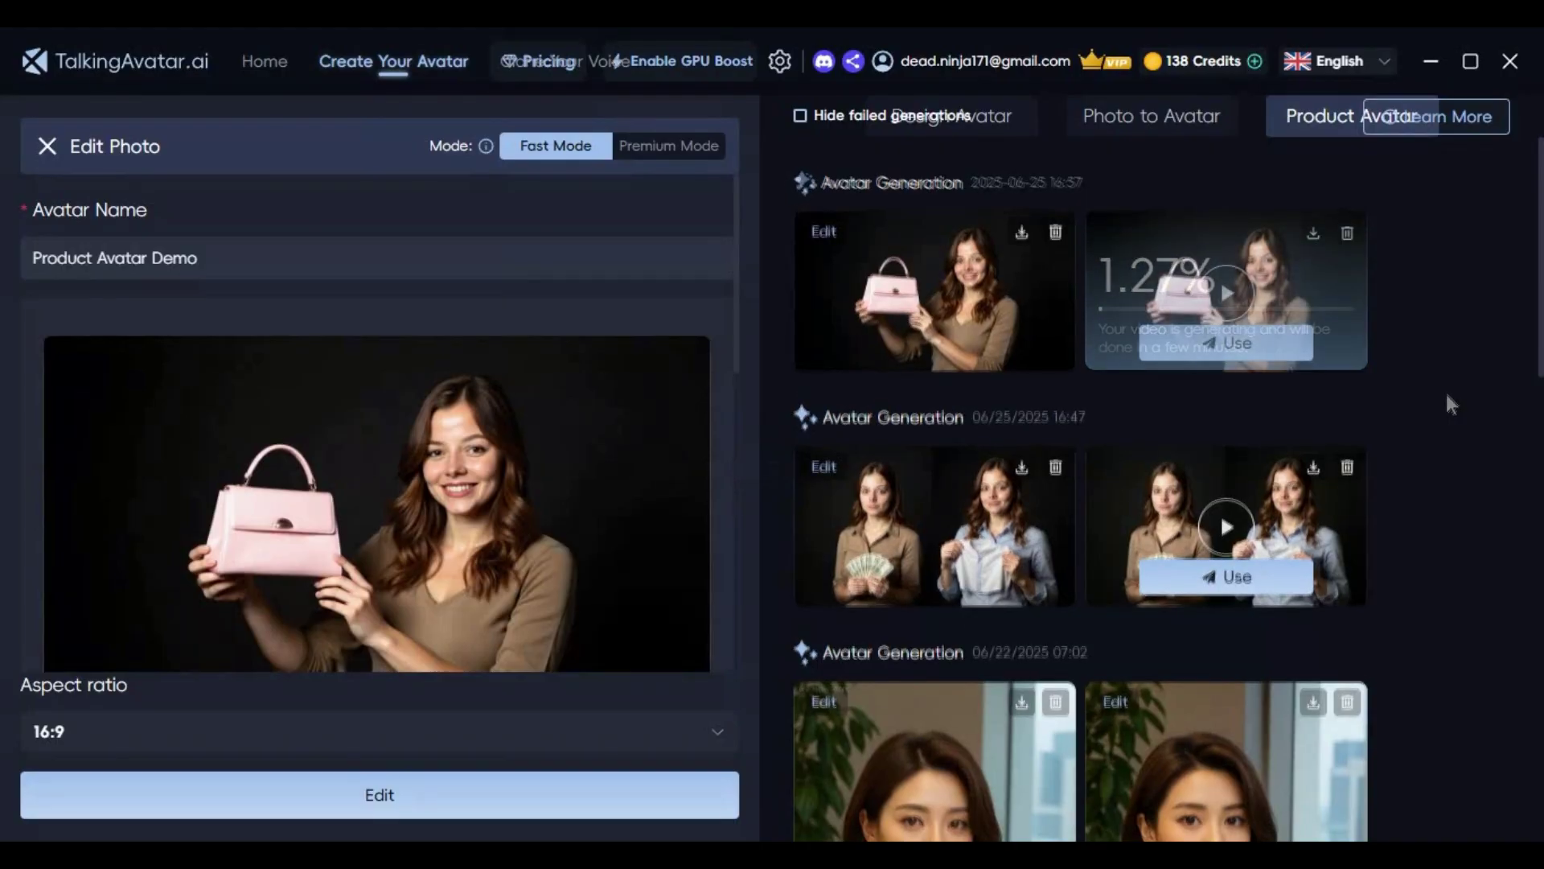
# - Download the 10-second handbag motion clip from its preview and save it to the computer
pyautogui.click(1227, 293)
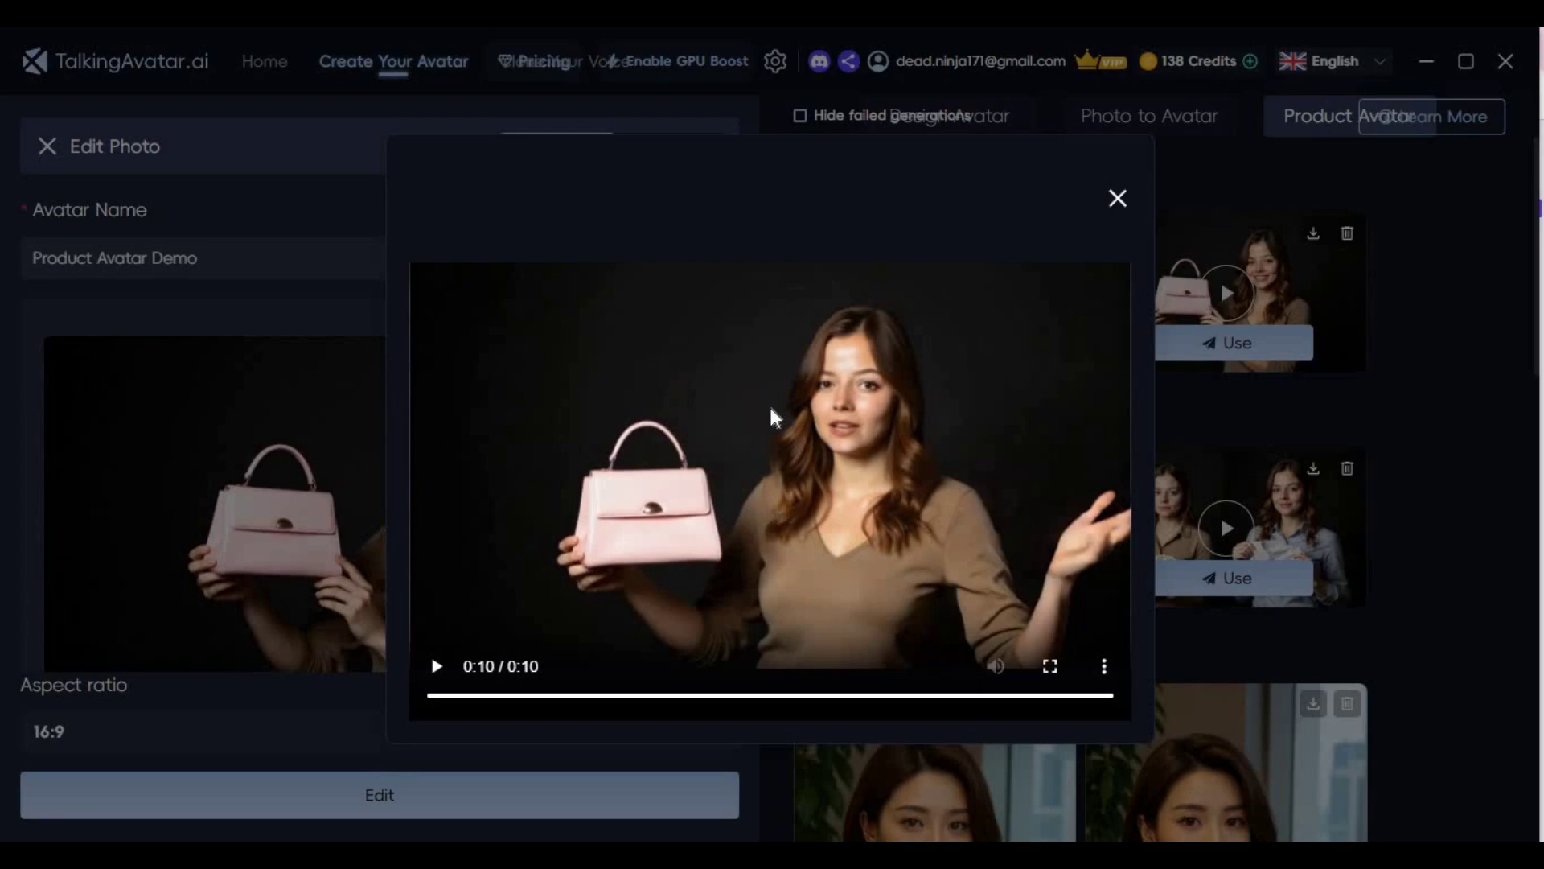
pyautogui.click(1104, 666)
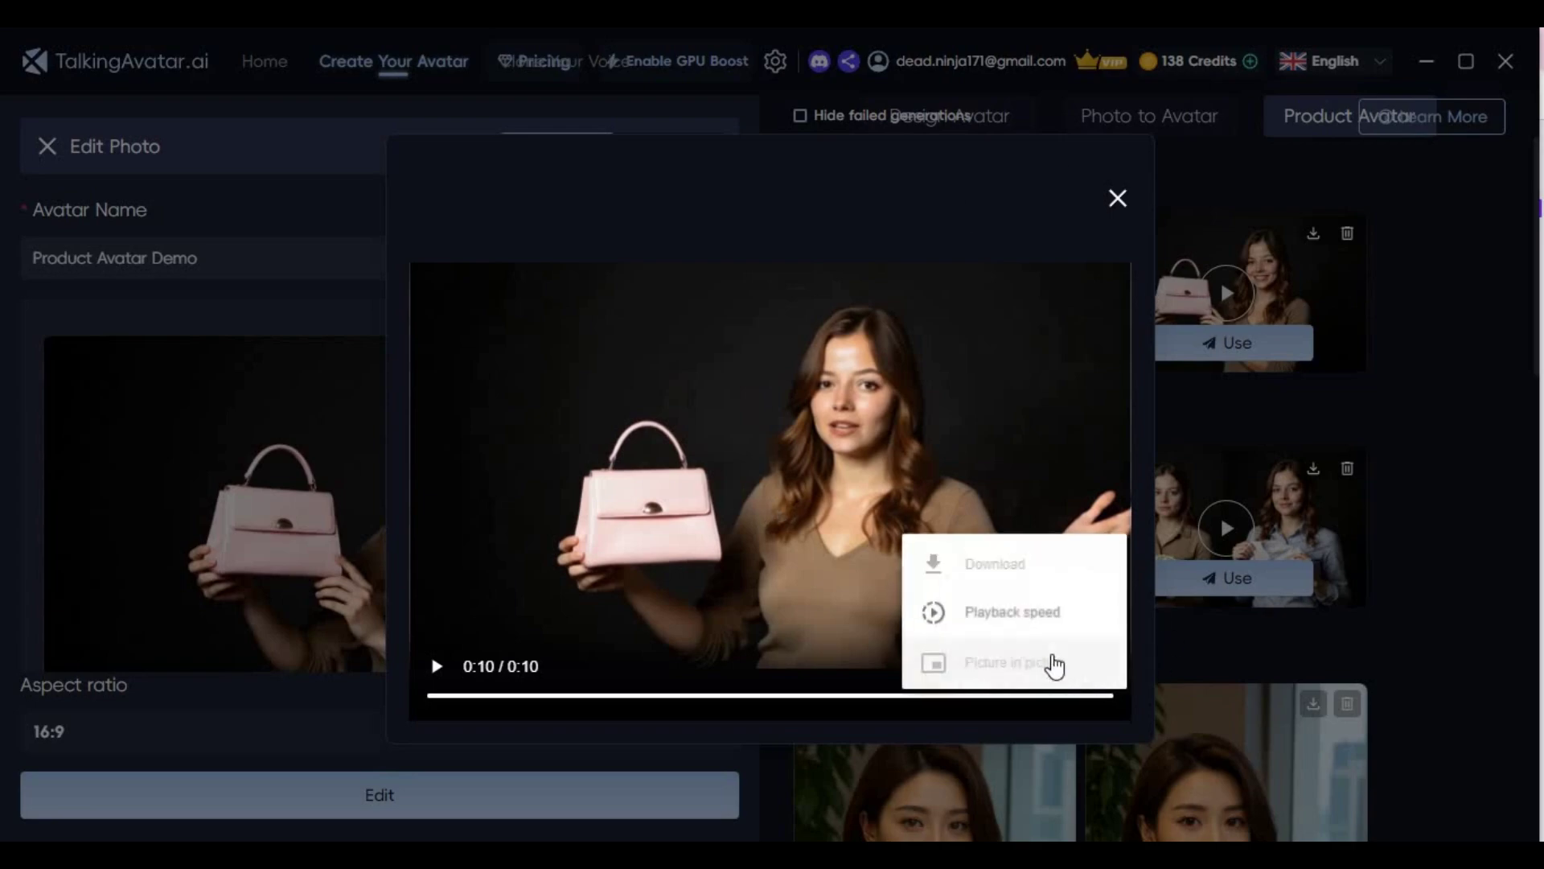
pyautogui.click(999, 563)
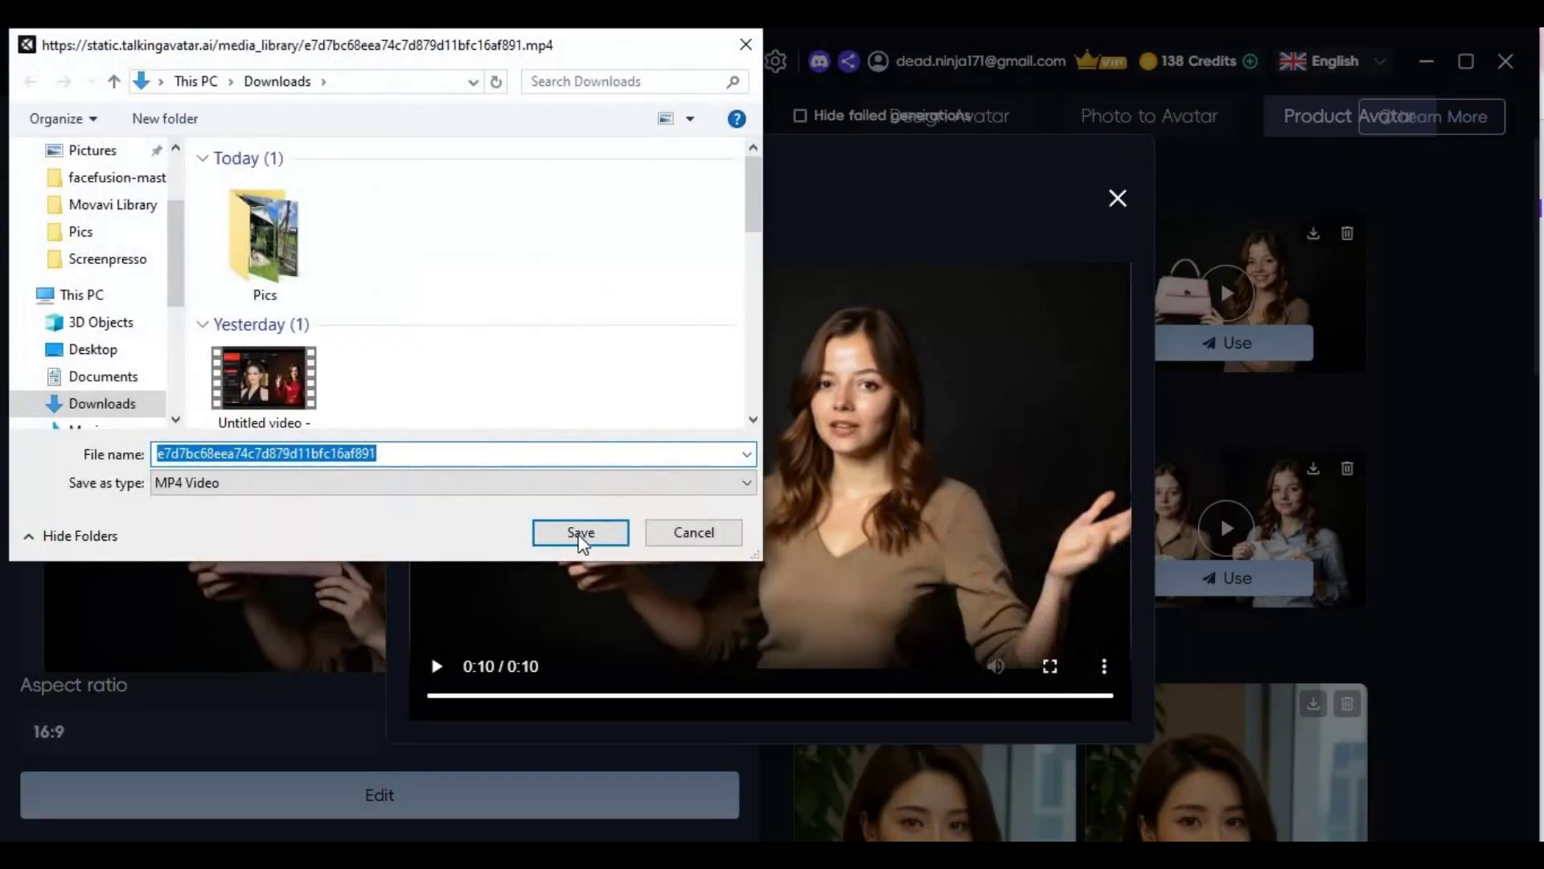
pyautogui.click(576, 532)
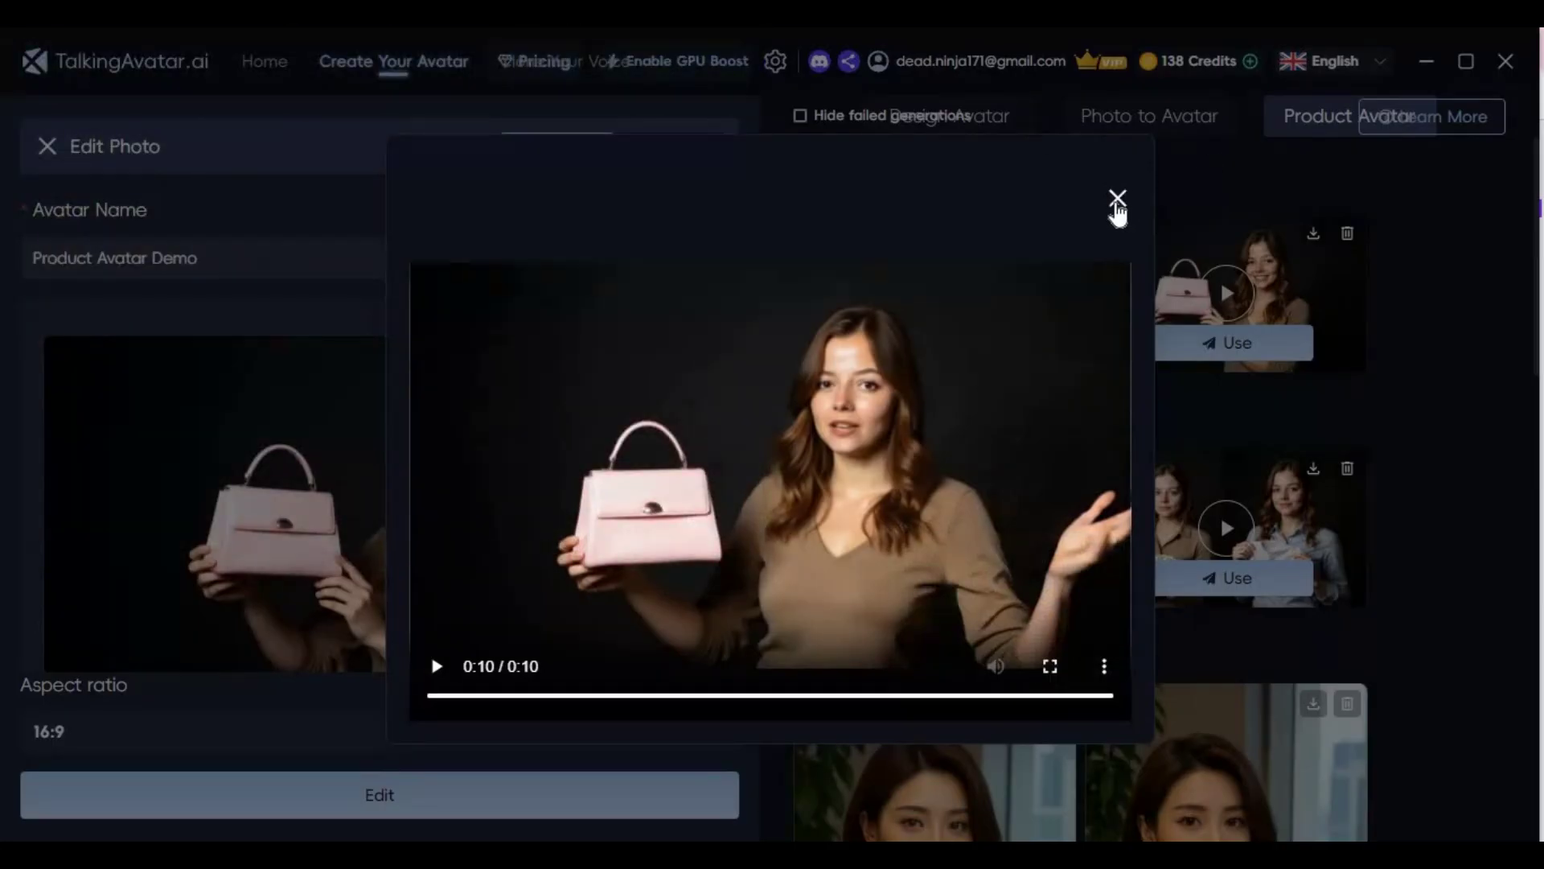
pyautogui.click(1118, 198)
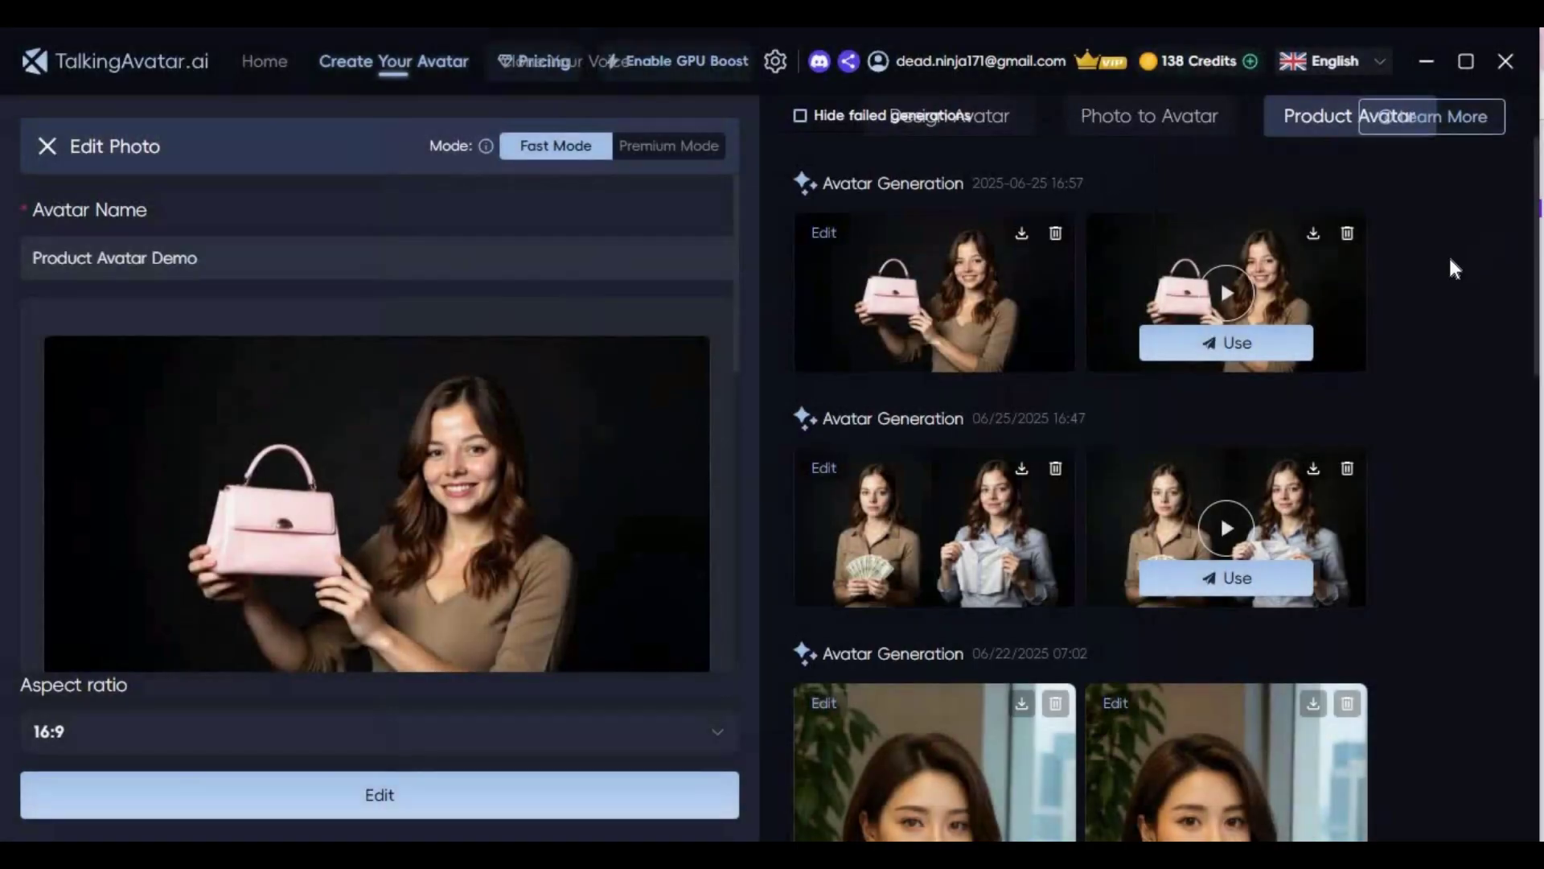
pyautogui.click(276, 70)
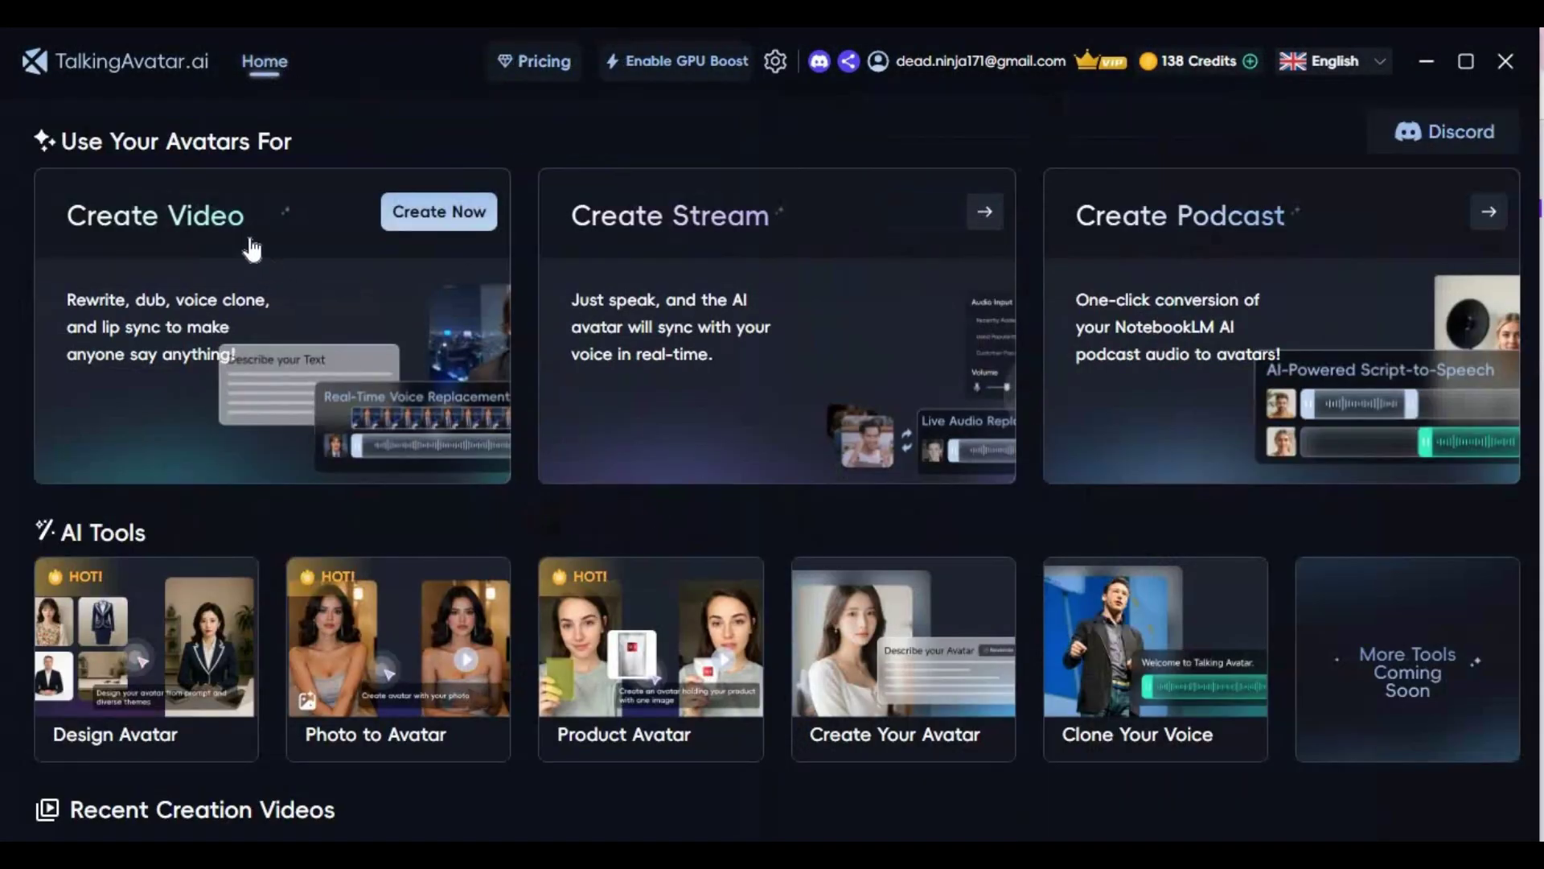
# - Start a Create Video project and import the downloaded handbag avatar clip
pyautogui.click(260, 251)
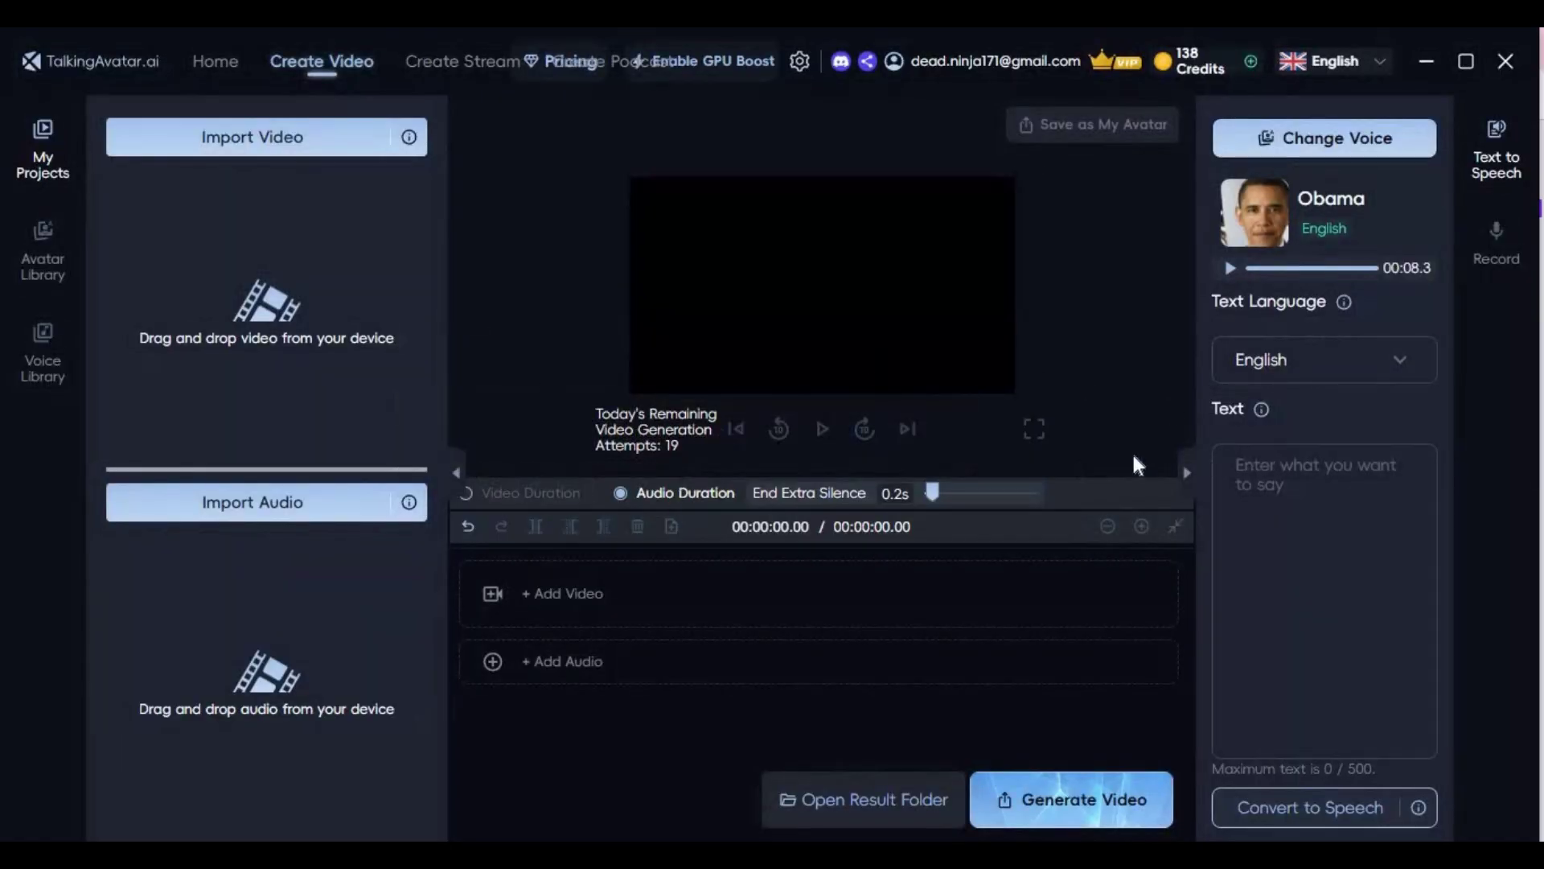
pyautogui.click(235, 136)
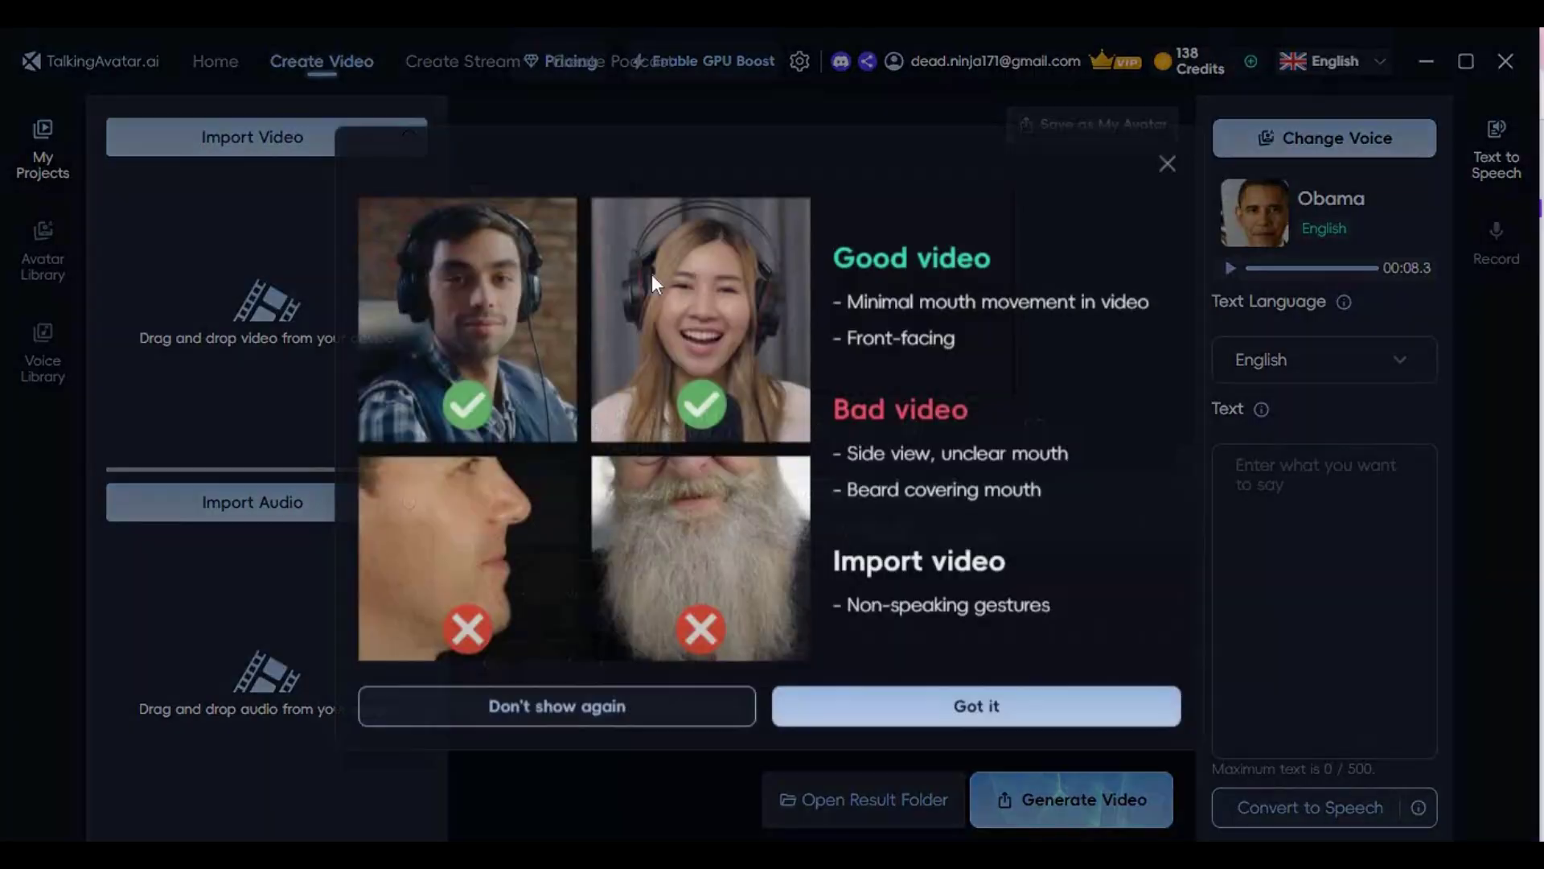
pyautogui.click(949, 708)
pyautogui.doubleClick(269, 256)
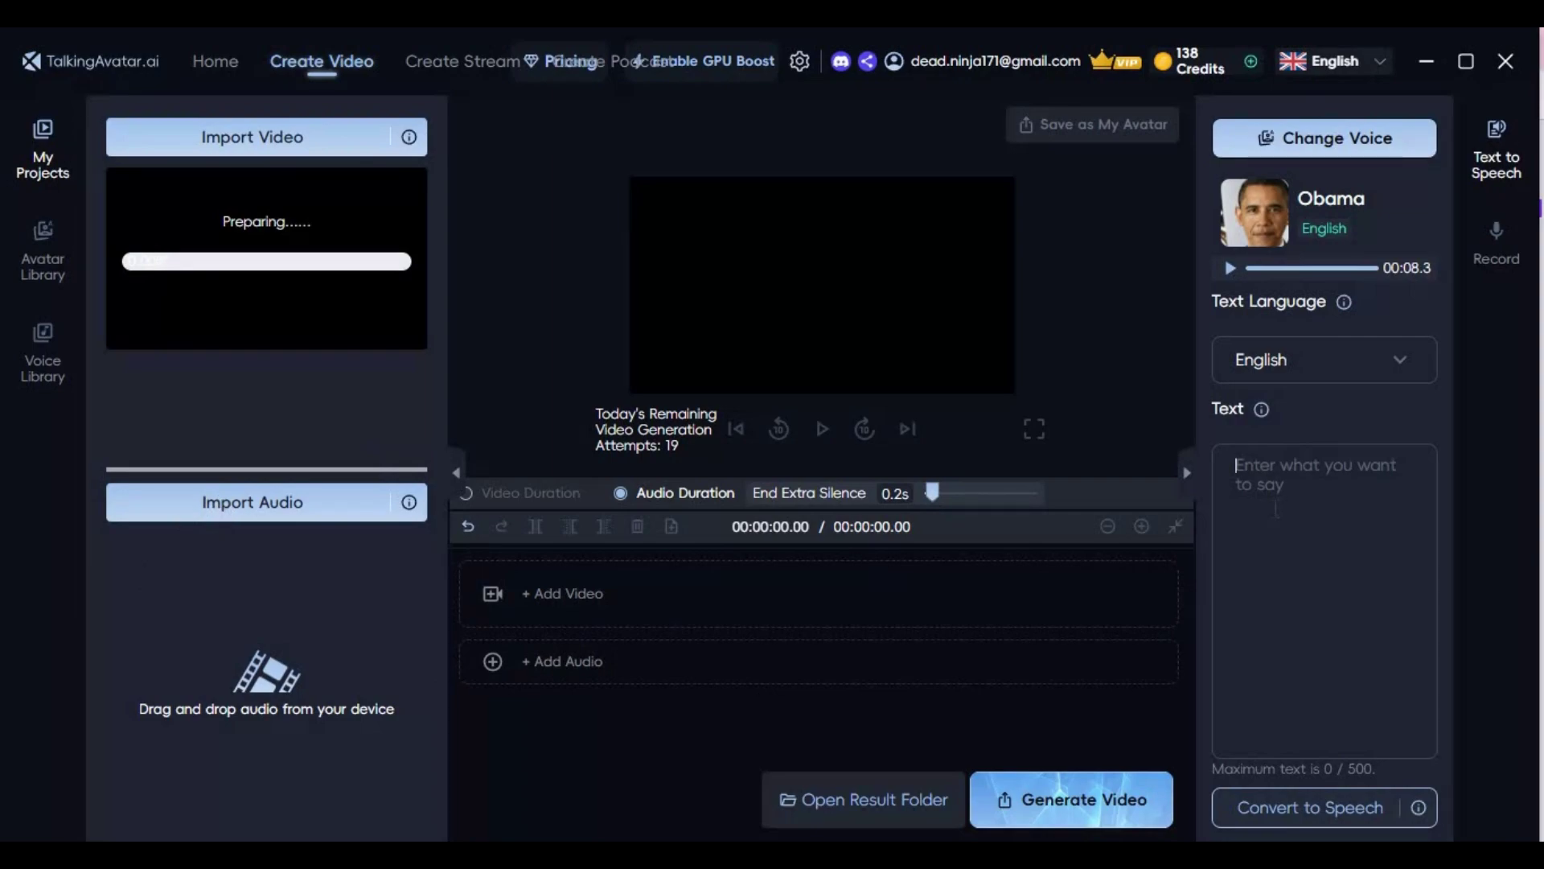
# - Enter the product script ending 'thank you for watching', keep English, and convert it to speech
pyautogui.write('i am')
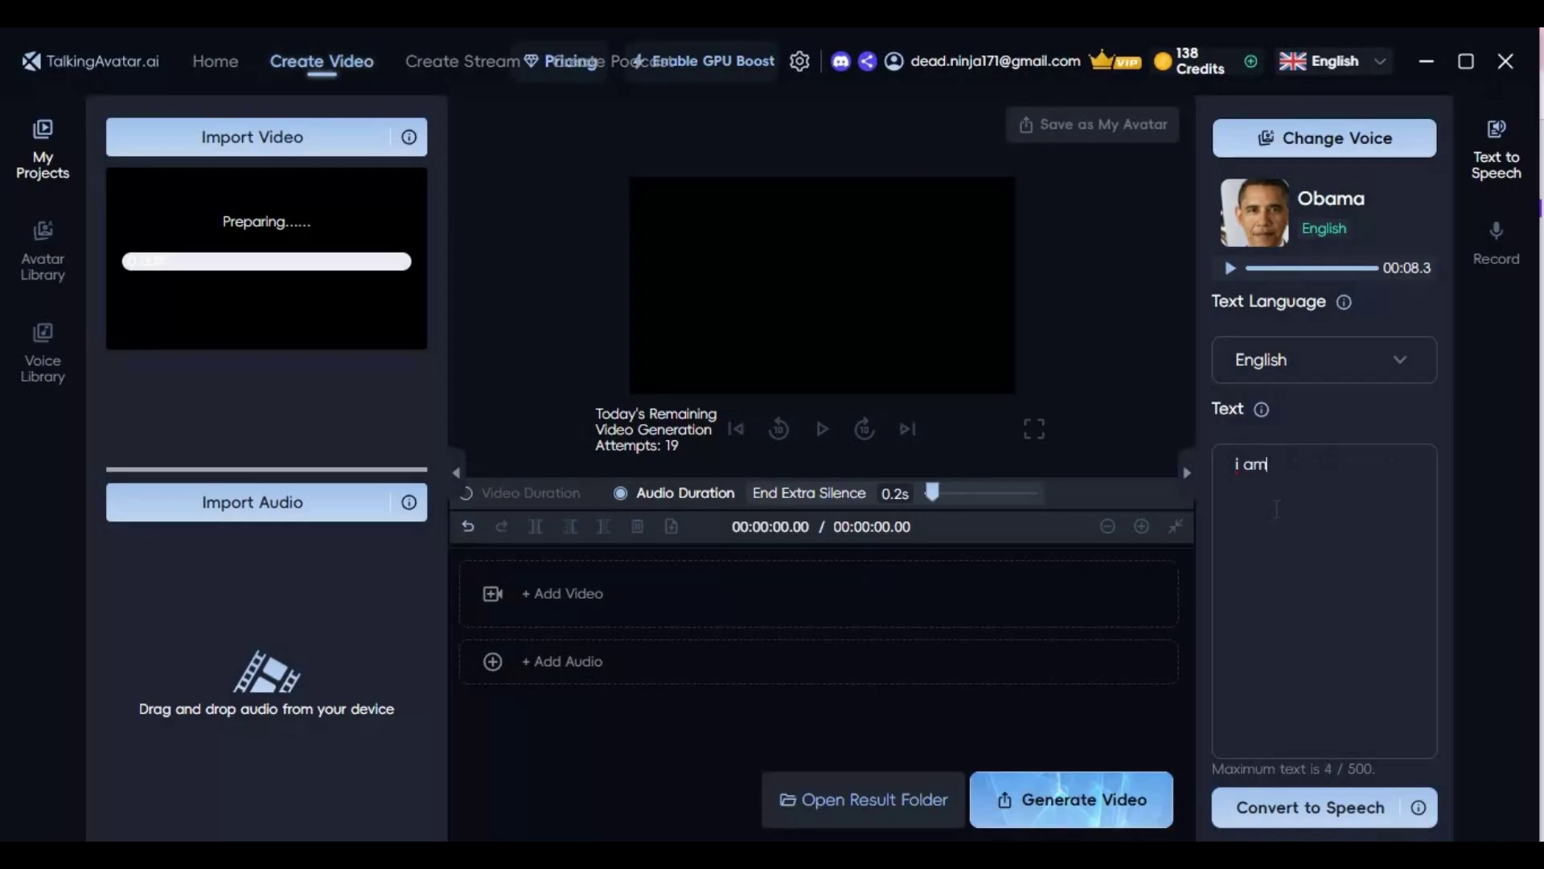
pyautogui.write(' sure you gu')
pyautogui.write('ys will')
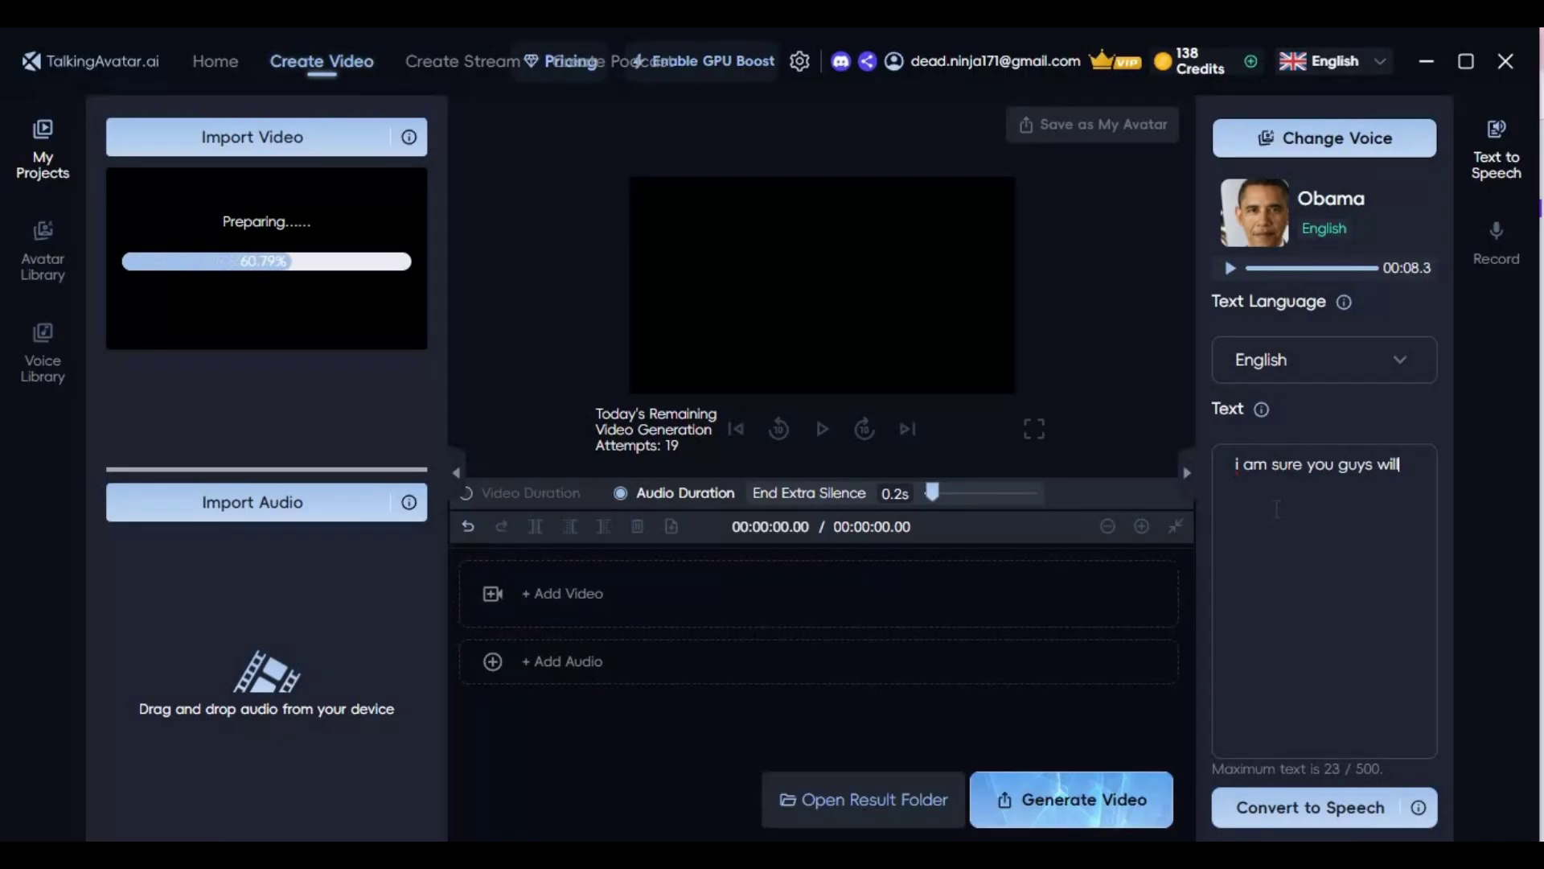
pyautogui.write(' love this product re')
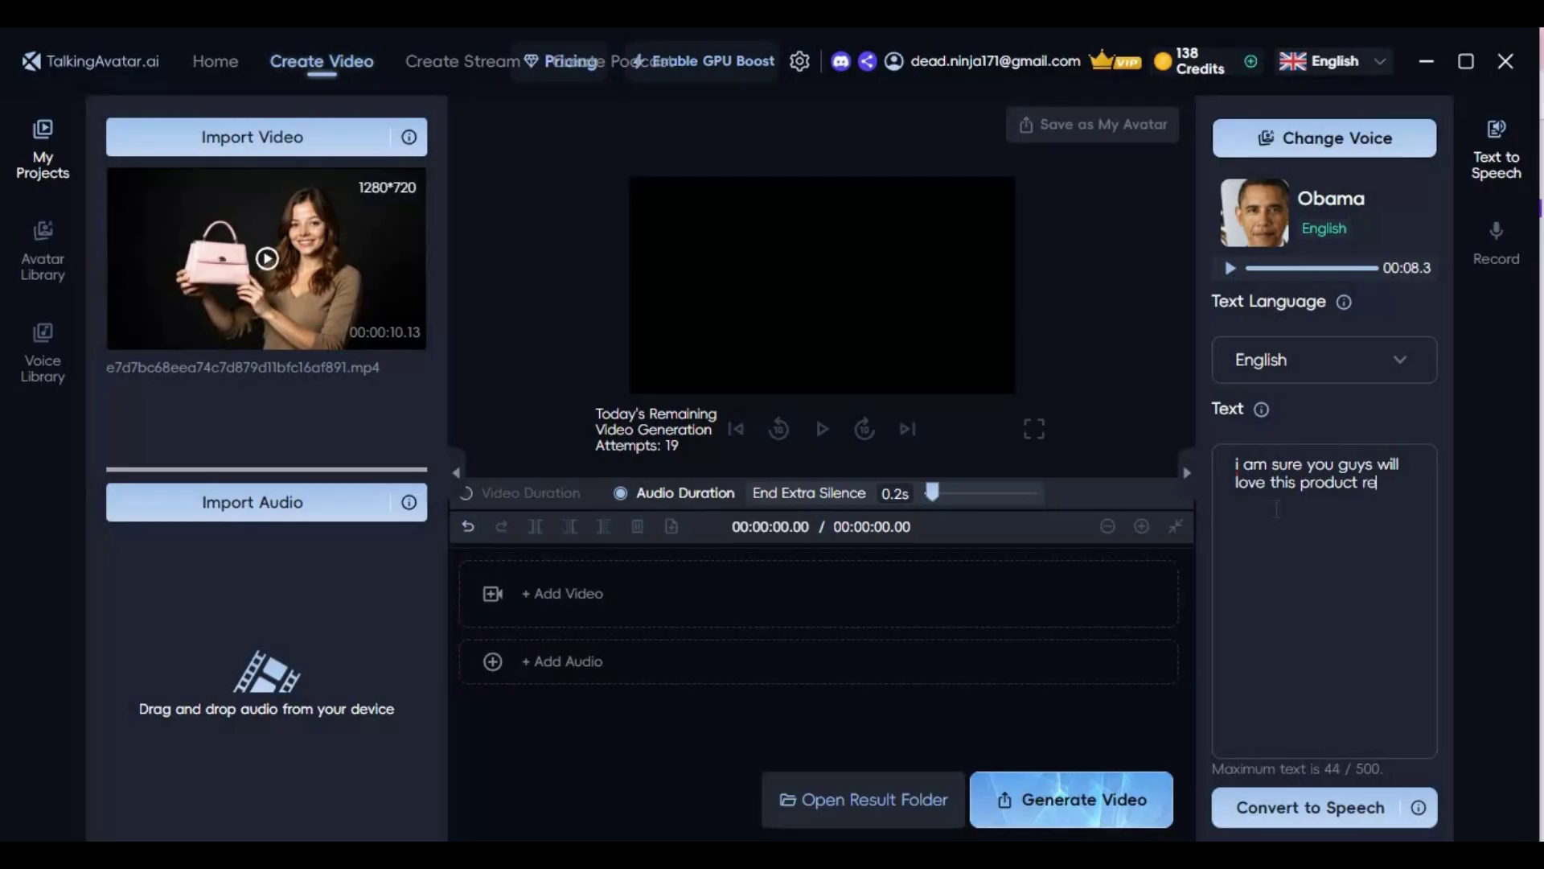
pyautogui.write('placement ')
pyautogui.write('feature')
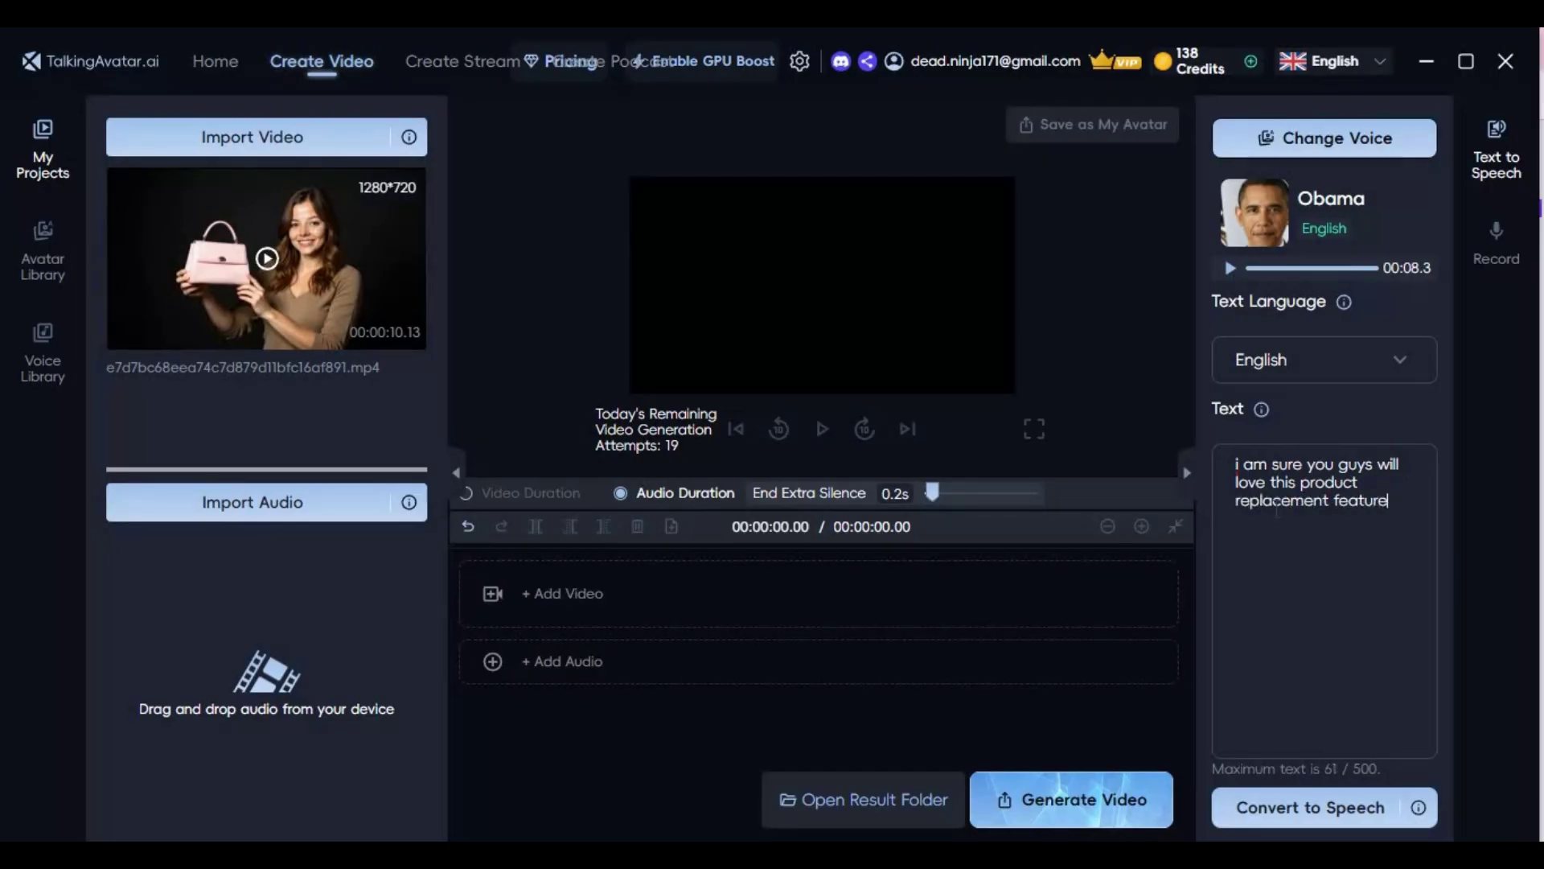
pyautogui.write(' .')
pyautogui.write(' thank you fo')
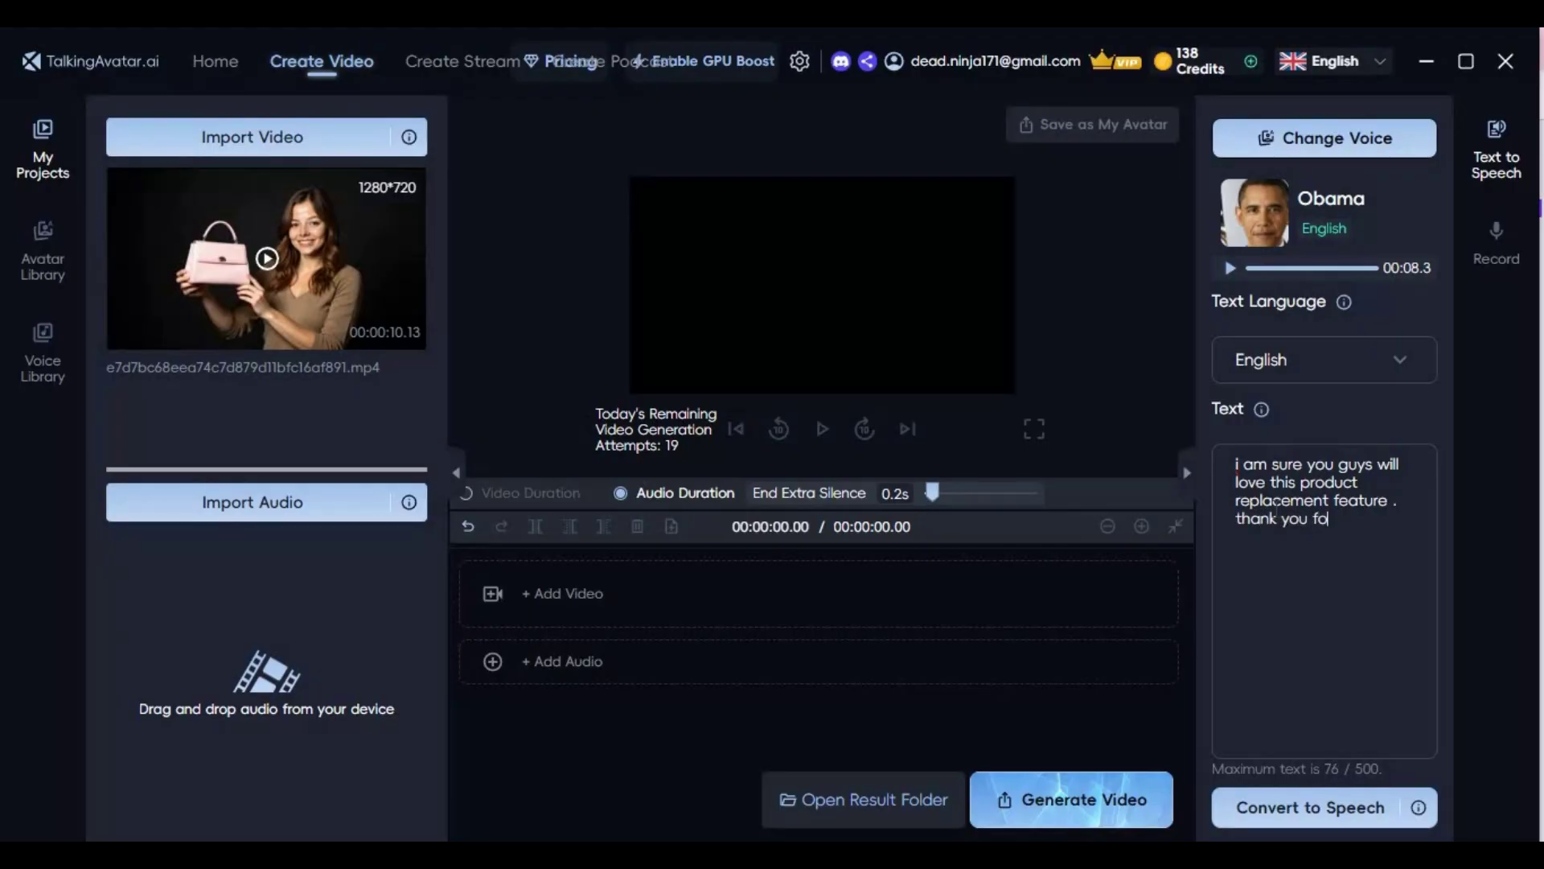
pyautogui.write('r watching .')
pyautogui.click(1327, 366)
pyautogui.click(1295, 415)
pyautogui.click(1334, 813)
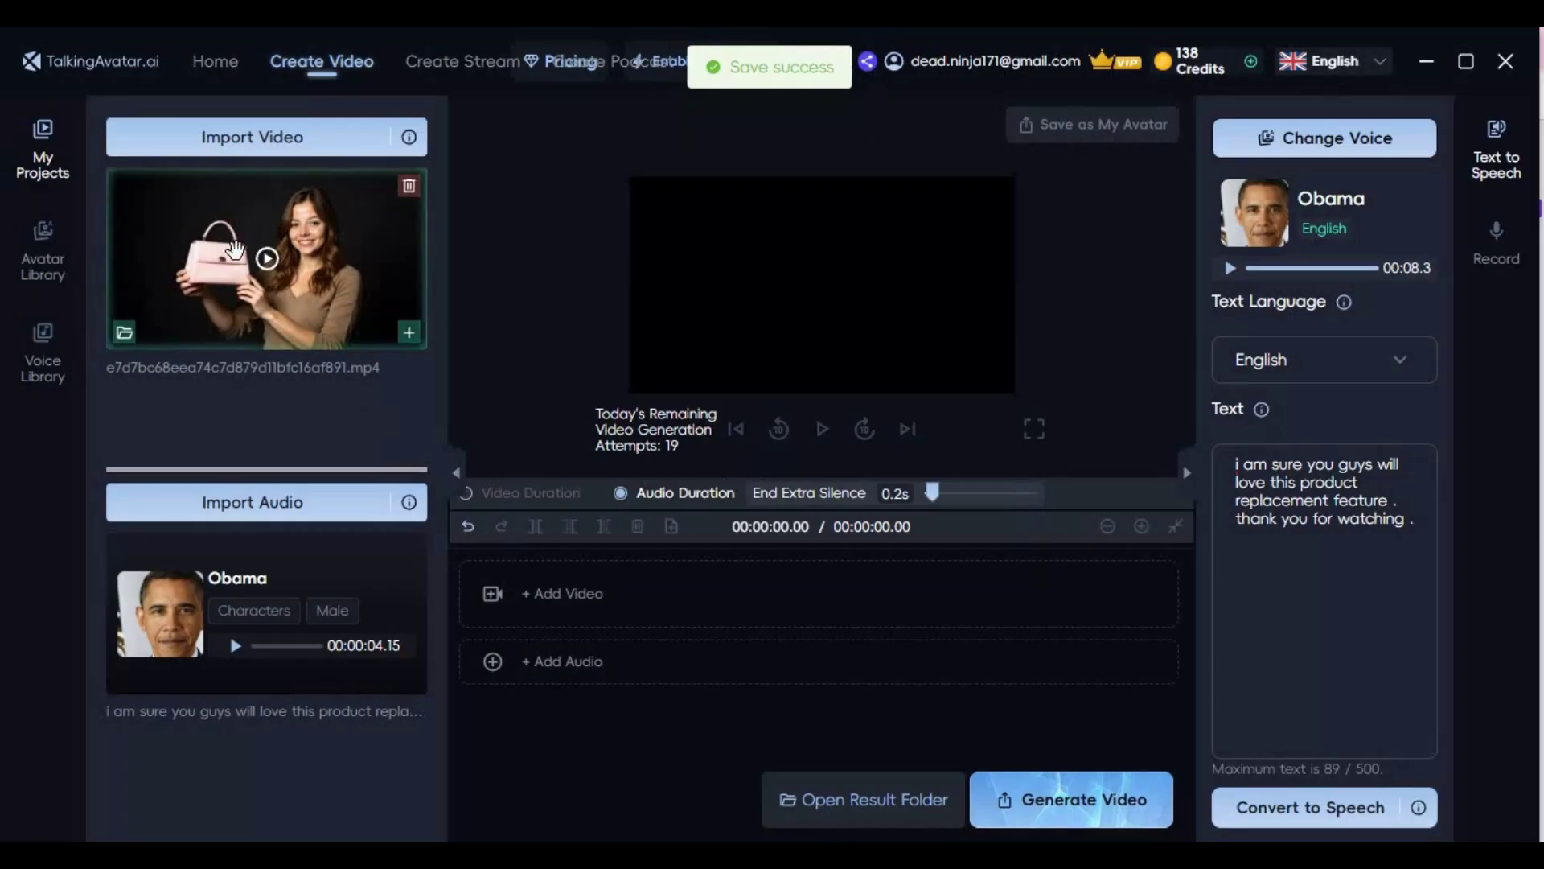
# - Put the handbag clip on the video track and the voice clip on the audio track
pyautogui.moveTo(230, 246)
pyautogui.mouseDown()
pyautogui.moveTo(568, 513)
pyautogui.moveTo(599, 583)
pyautogui.mouseUp()
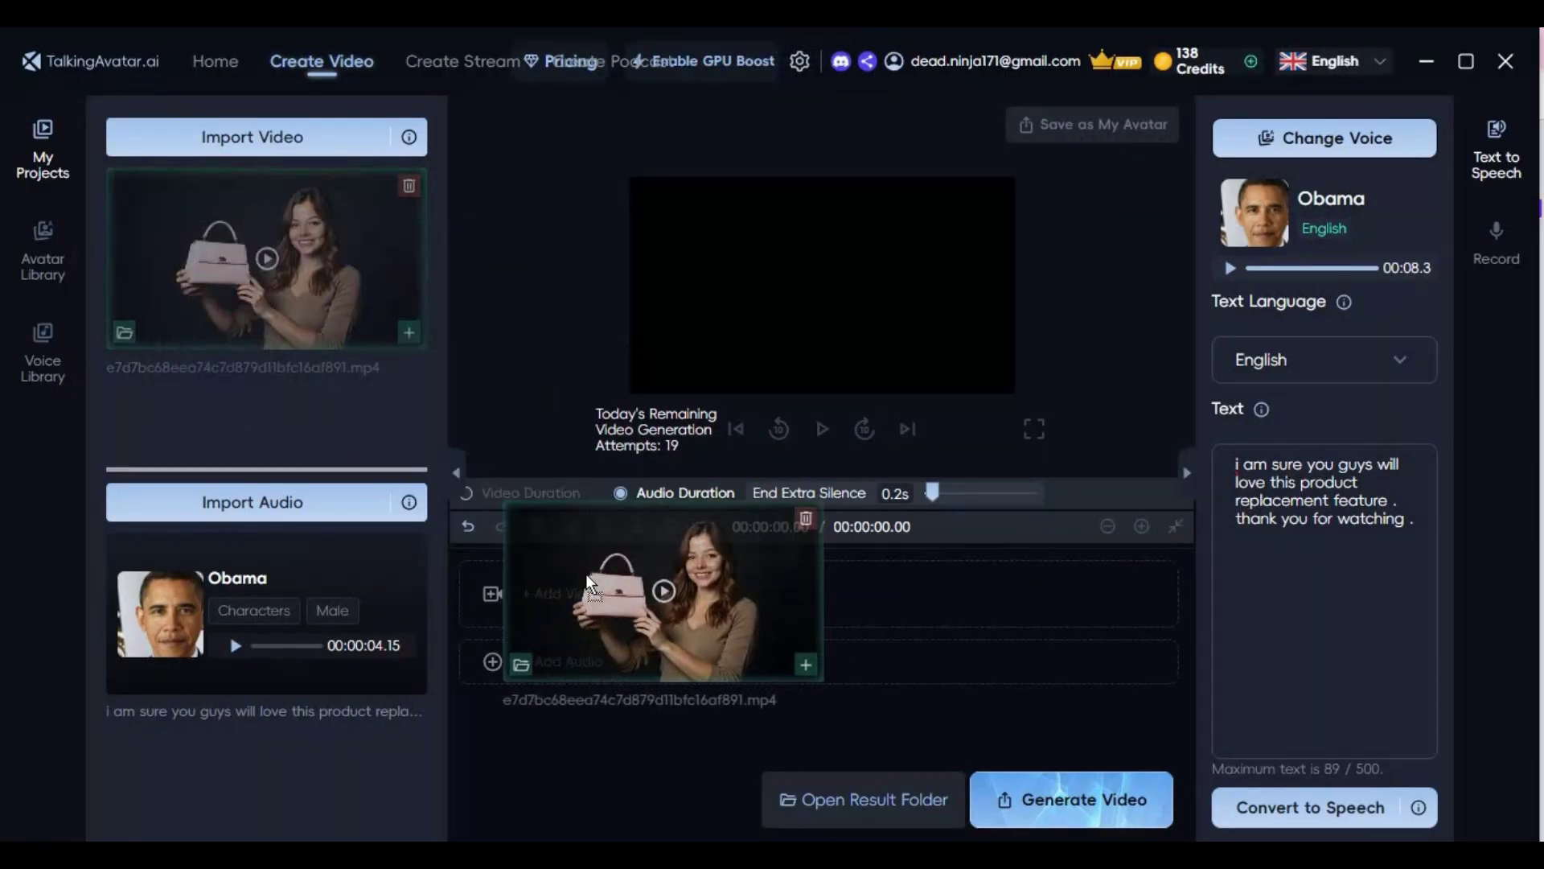
pyautogui.moveTo(599, 585); pyautogui.dragTo(563, 610)
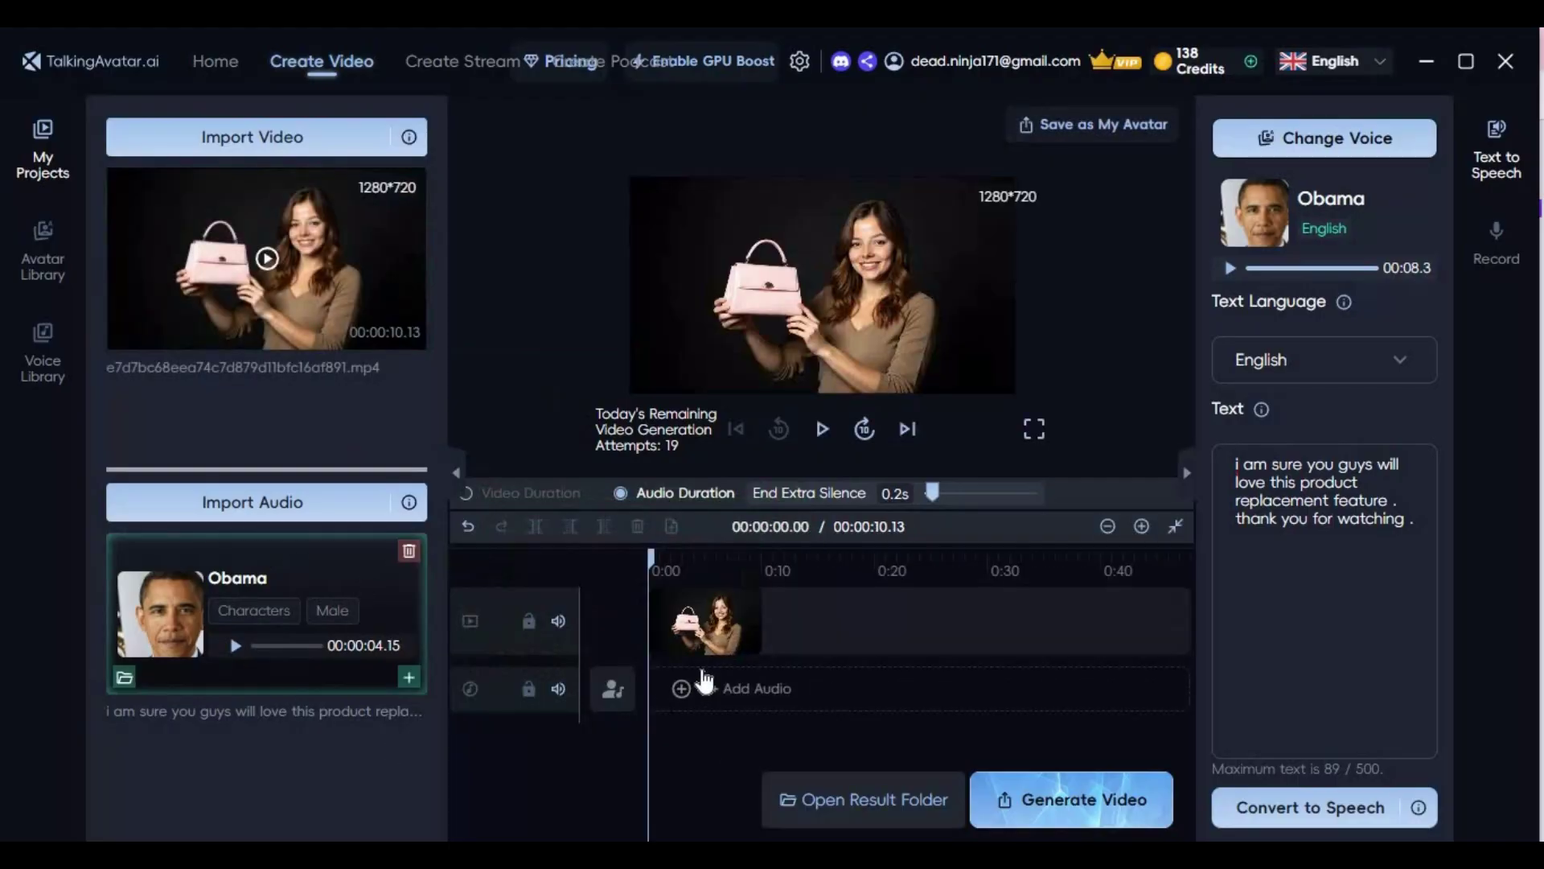
pyautogui.click(729, 642)
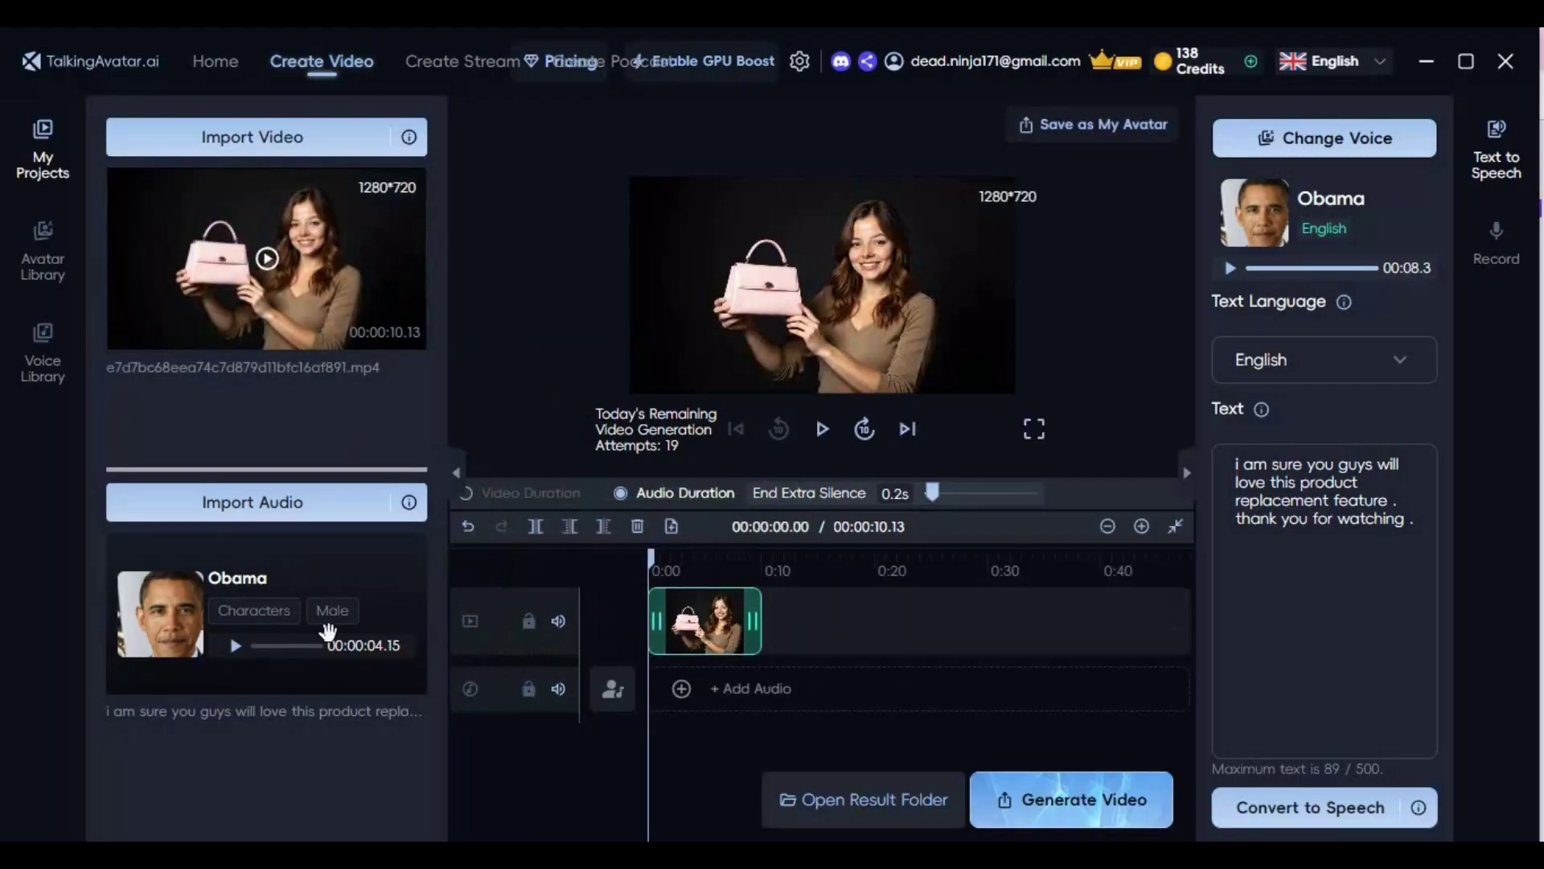
pyautogui.moveTo(181, 631)
pyautogui.mouseDown()
pyautogui.moveTo(658, 740)
pyautogui.moveTo(840, 684)
pyautogui.mouseUp()
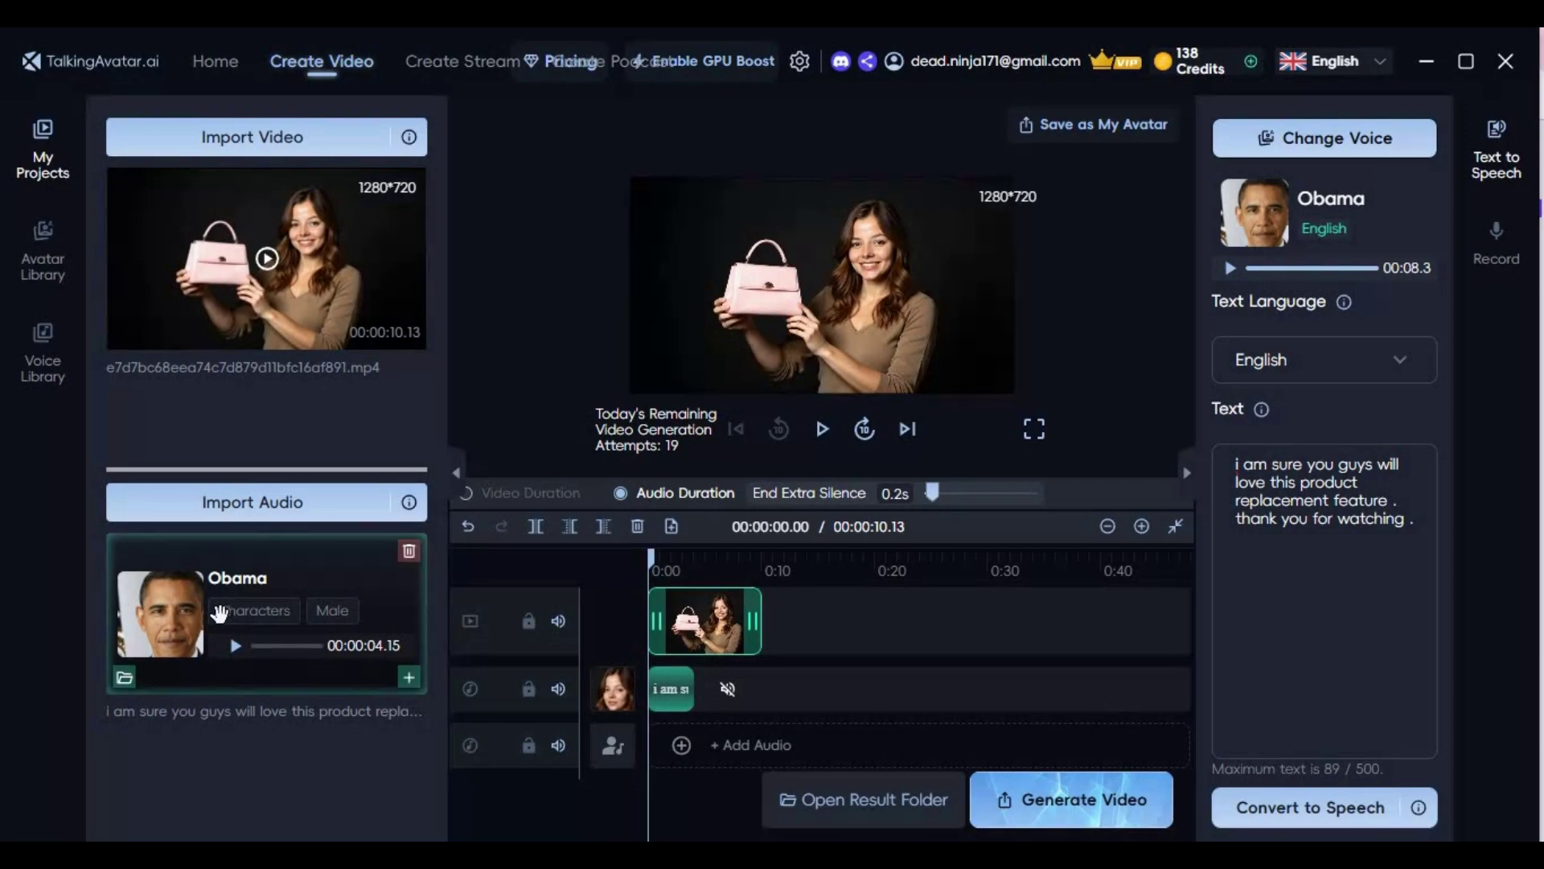
pyautogui.click(1091, 802)
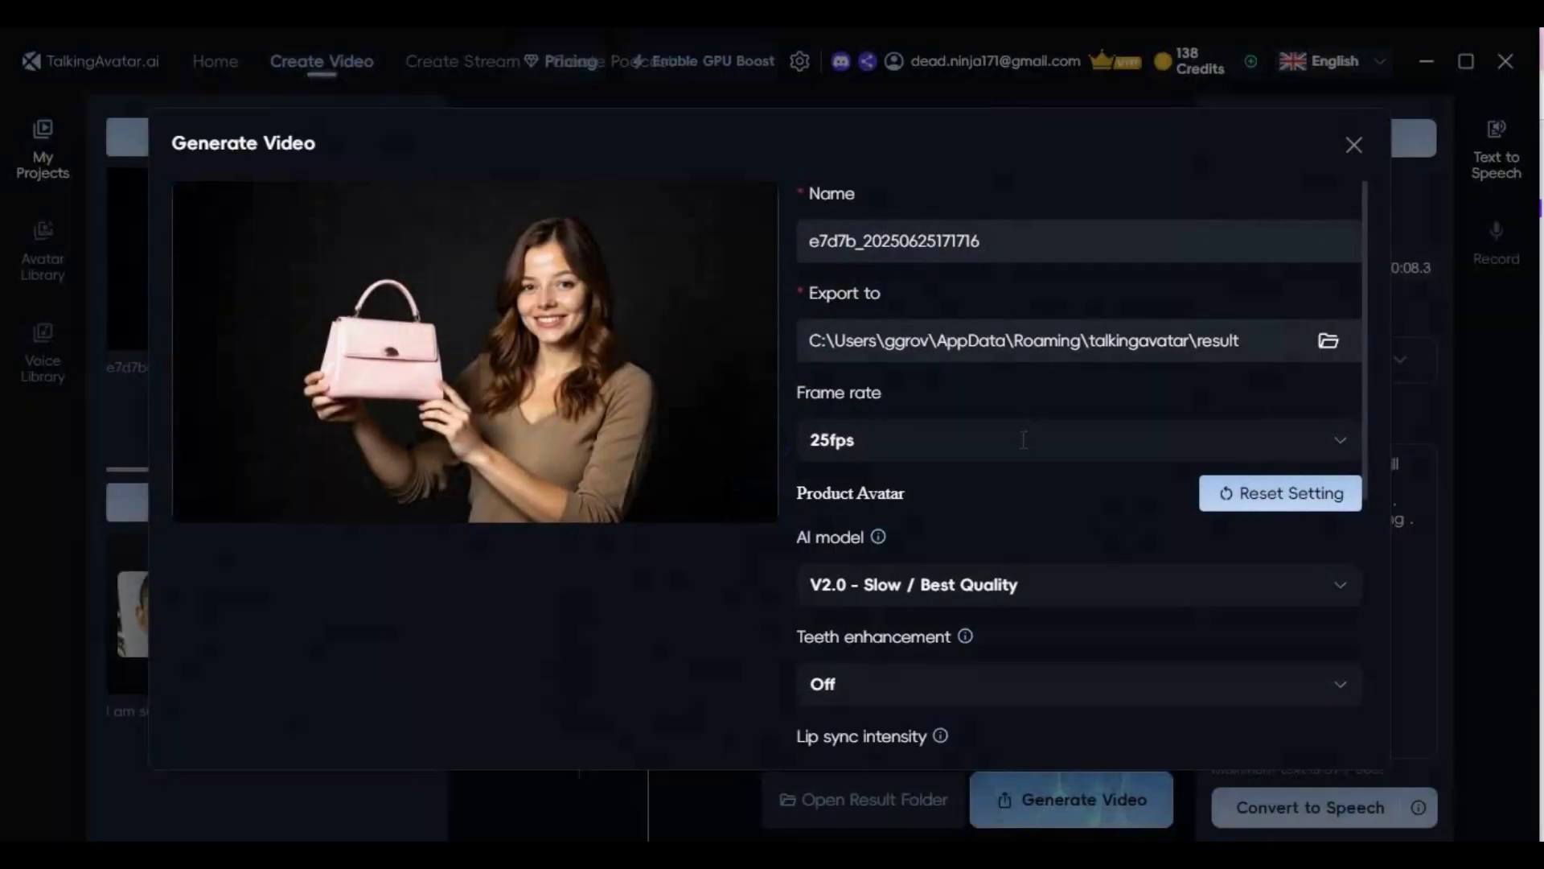
# - Render the 4-second lip-synced handbag video and open its result folder
pyautogui.scroll(-2, 976, 476)
pyautogui.scroll(-4, 978, 481)
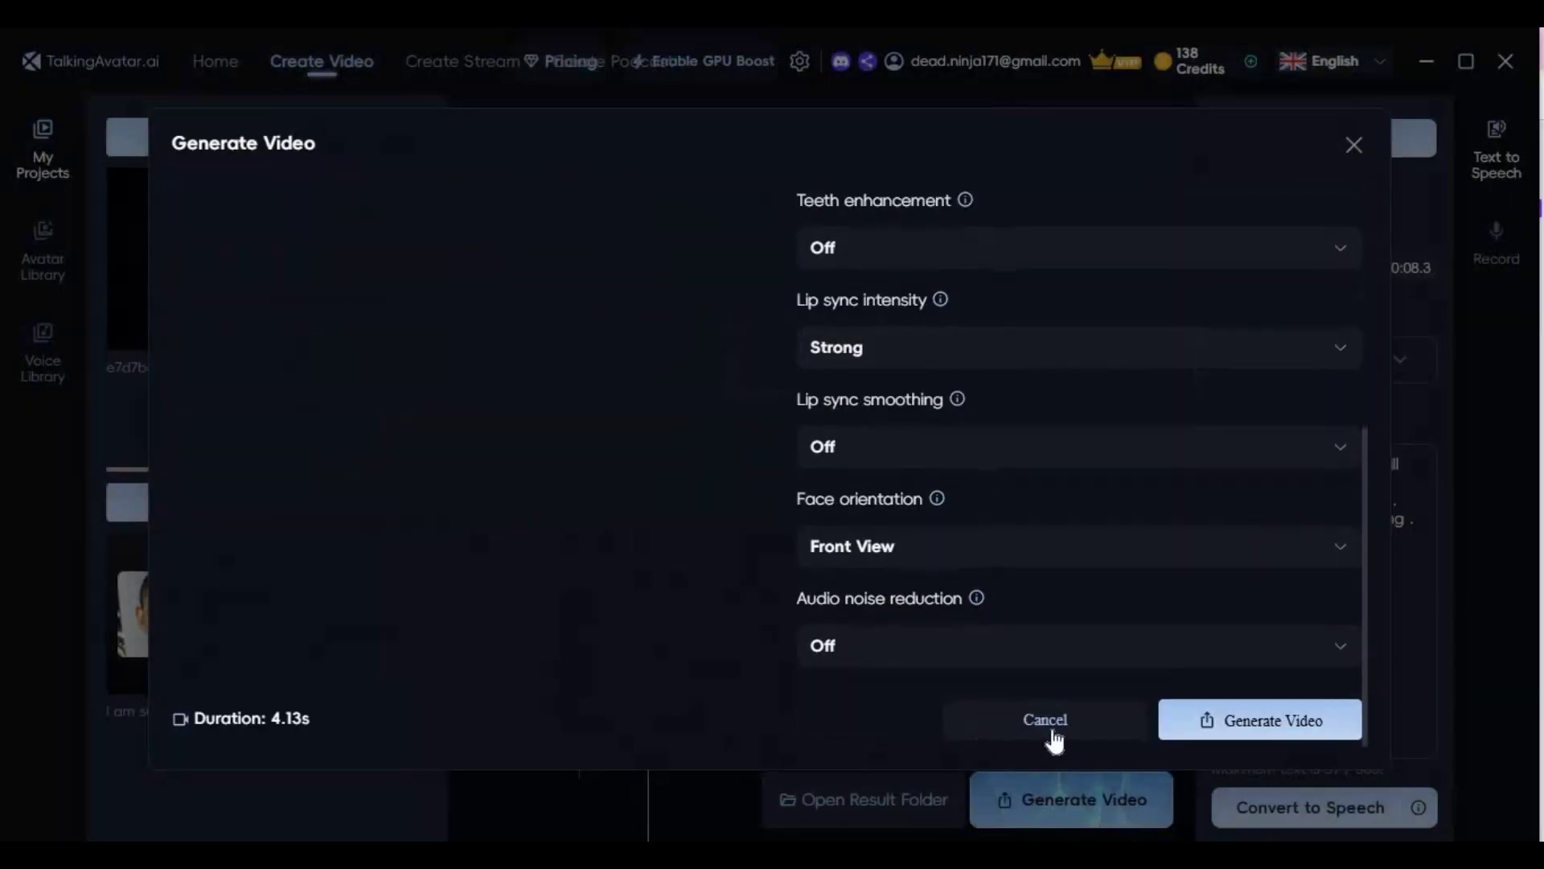
pyautogui.click(1272, 724)
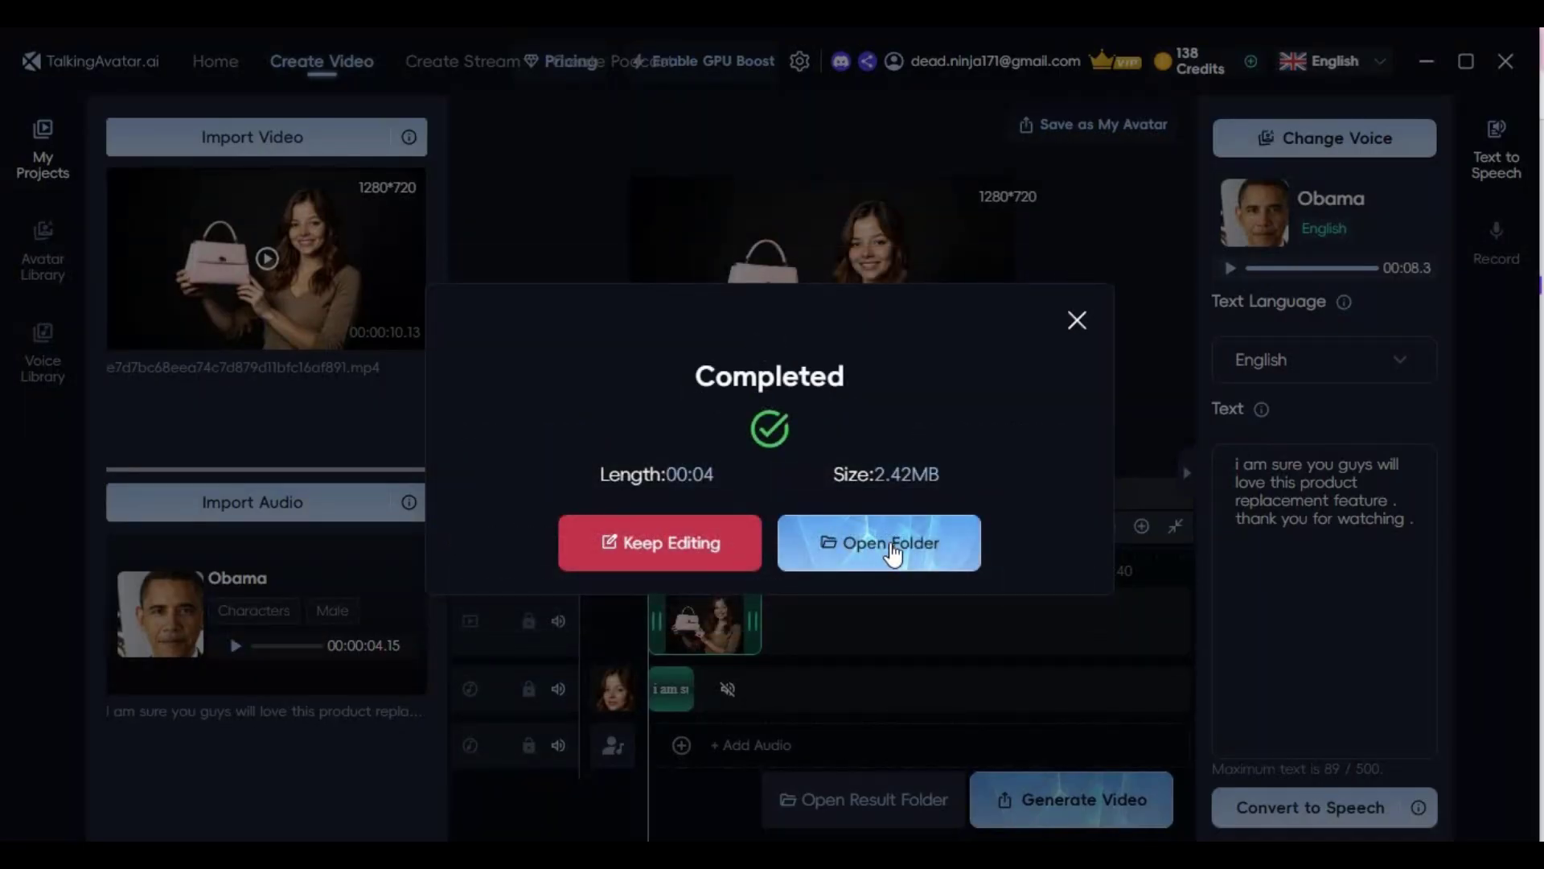
pyautogui.click(891, 542)
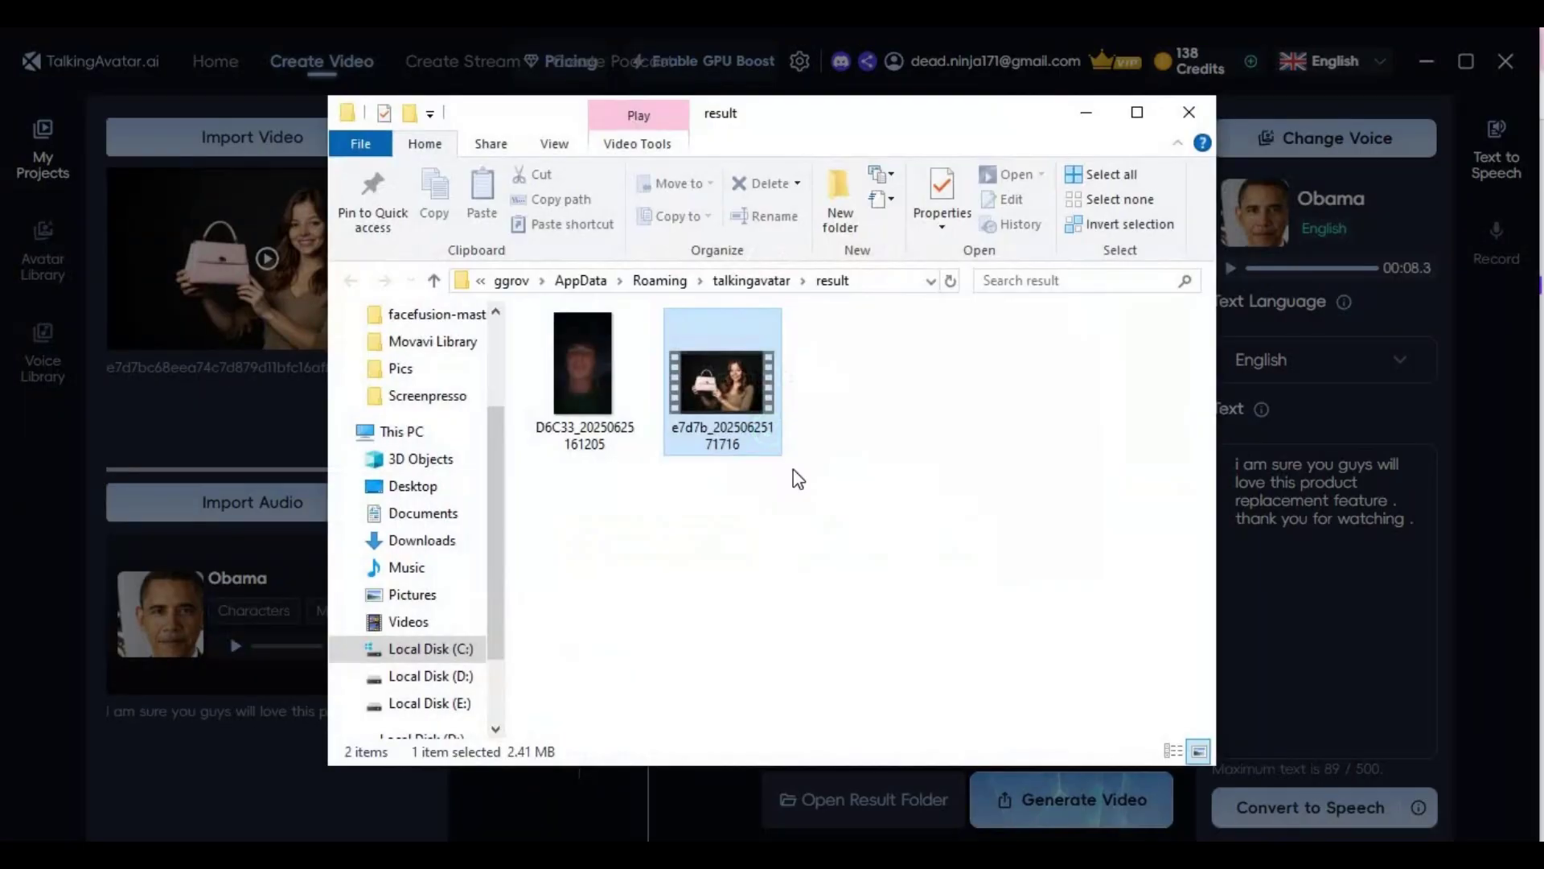
pyautogui.doubleClick(735, 374)
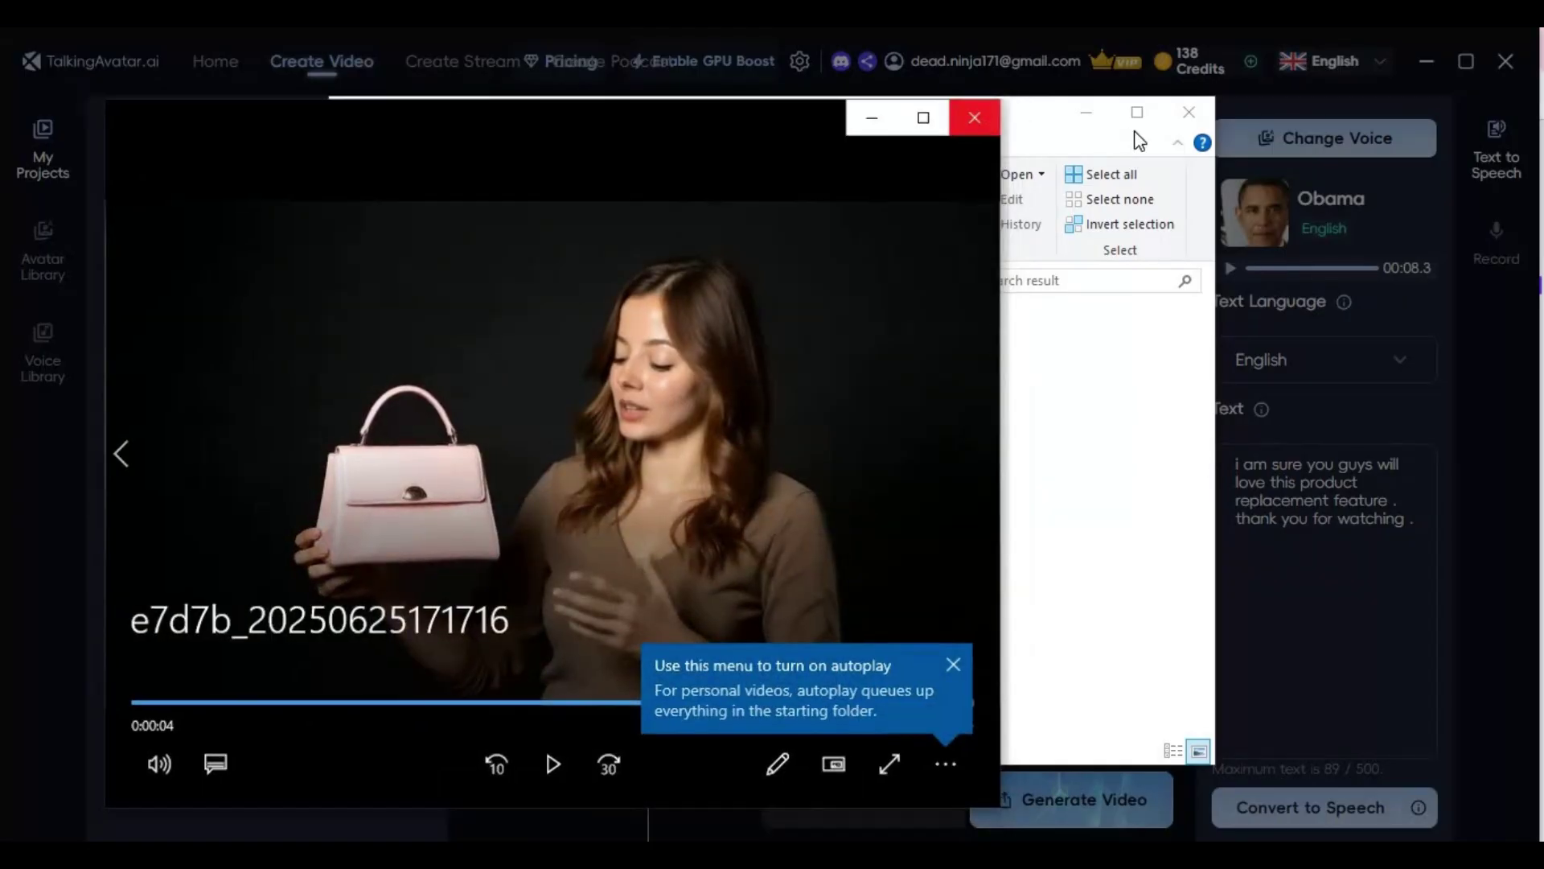
pyautogui.click(980, 114)
pyautogui.click(1188, 112)
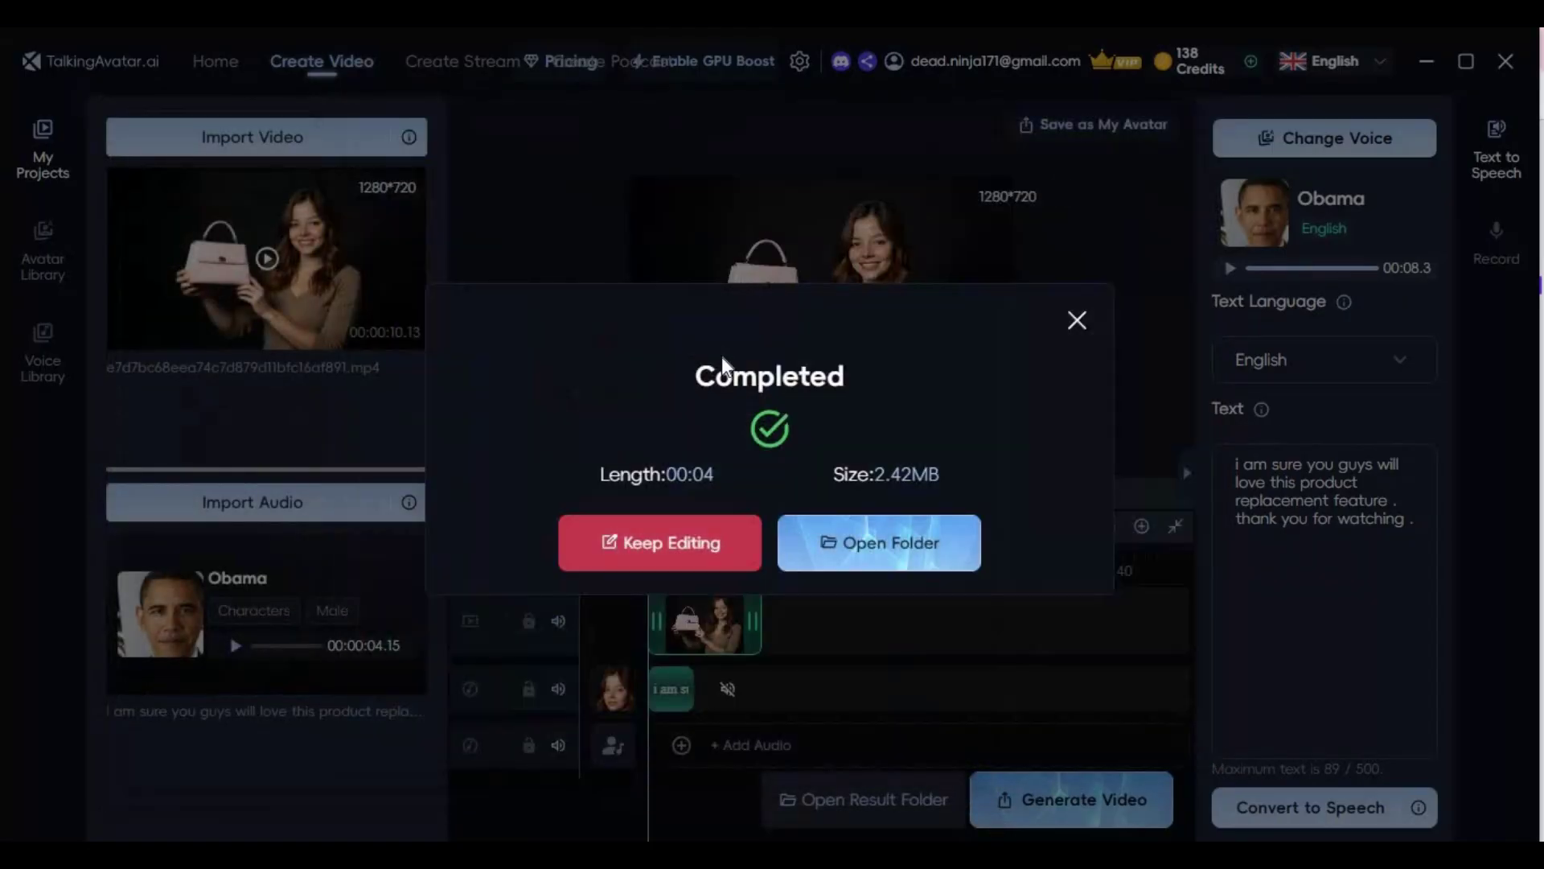
# - Close the Completed notice to return to the editor with the handbag clip and Obama voice tracks
pyautogui.click(1077, 321)
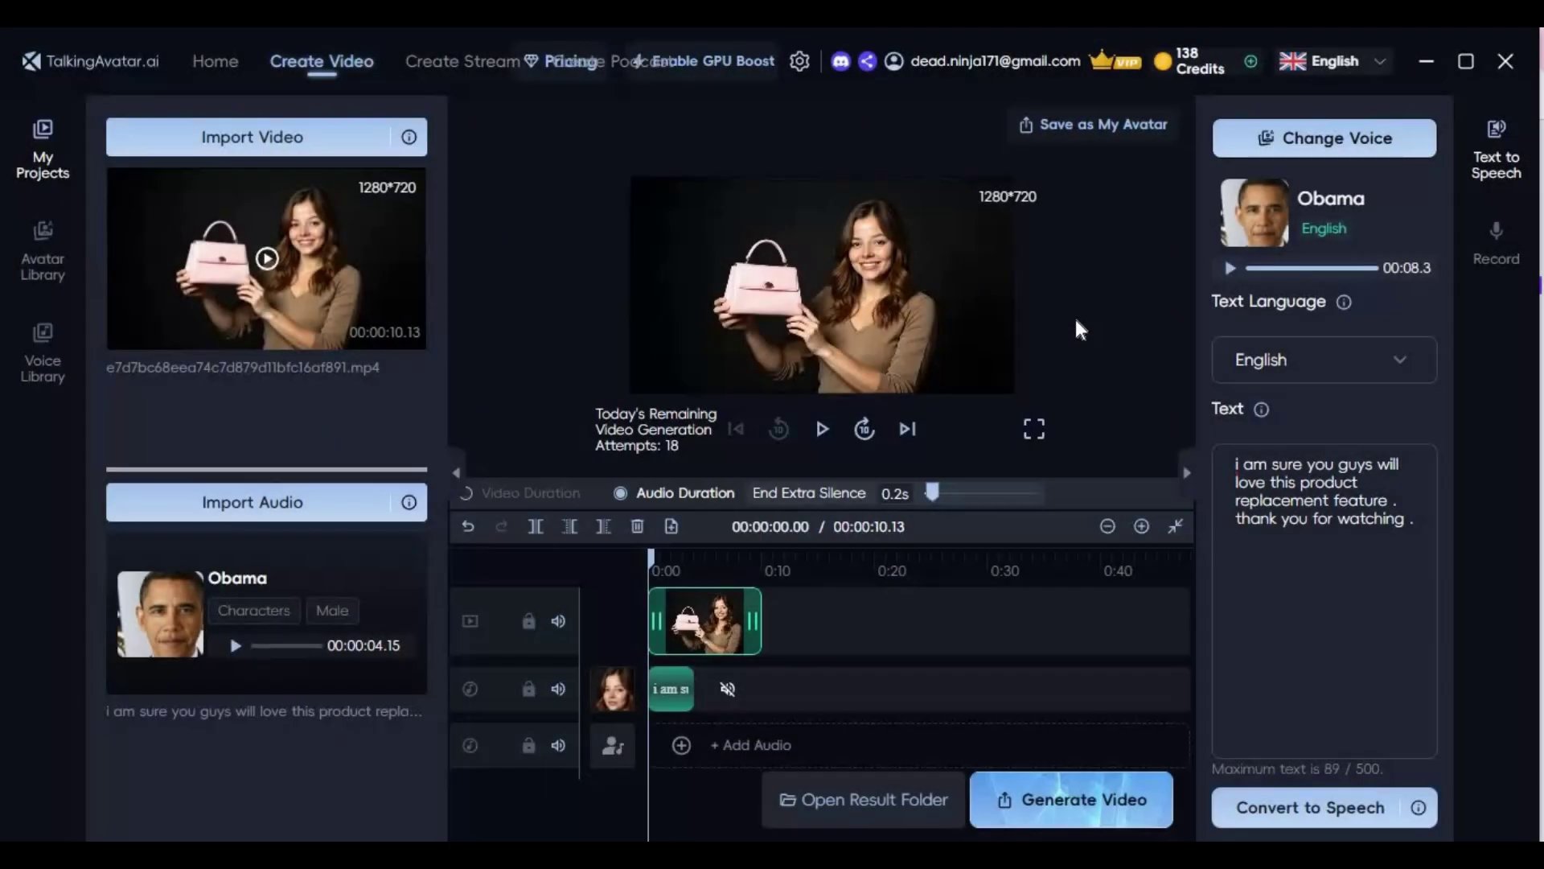